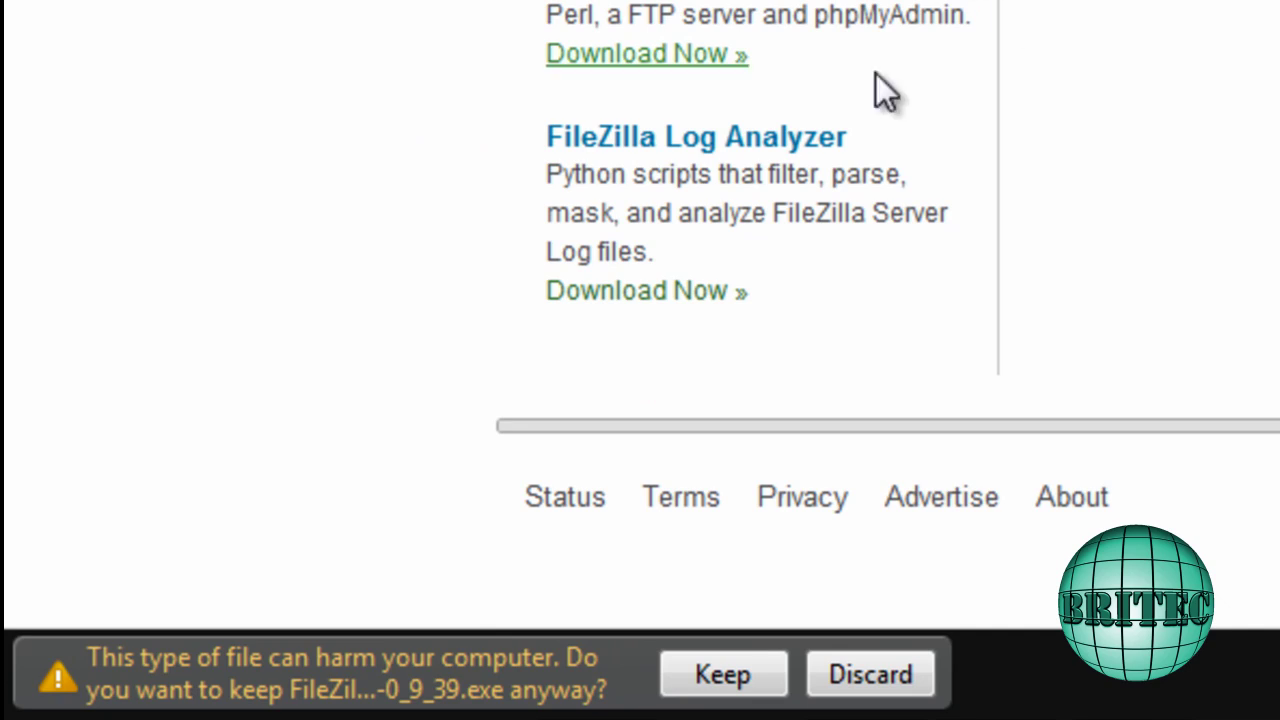
Keep the FileZilla Server 0.9.39 .exe download despite Chrome's harmful-file warning
{"action": "left_click", "coordinate": [711, 680]}
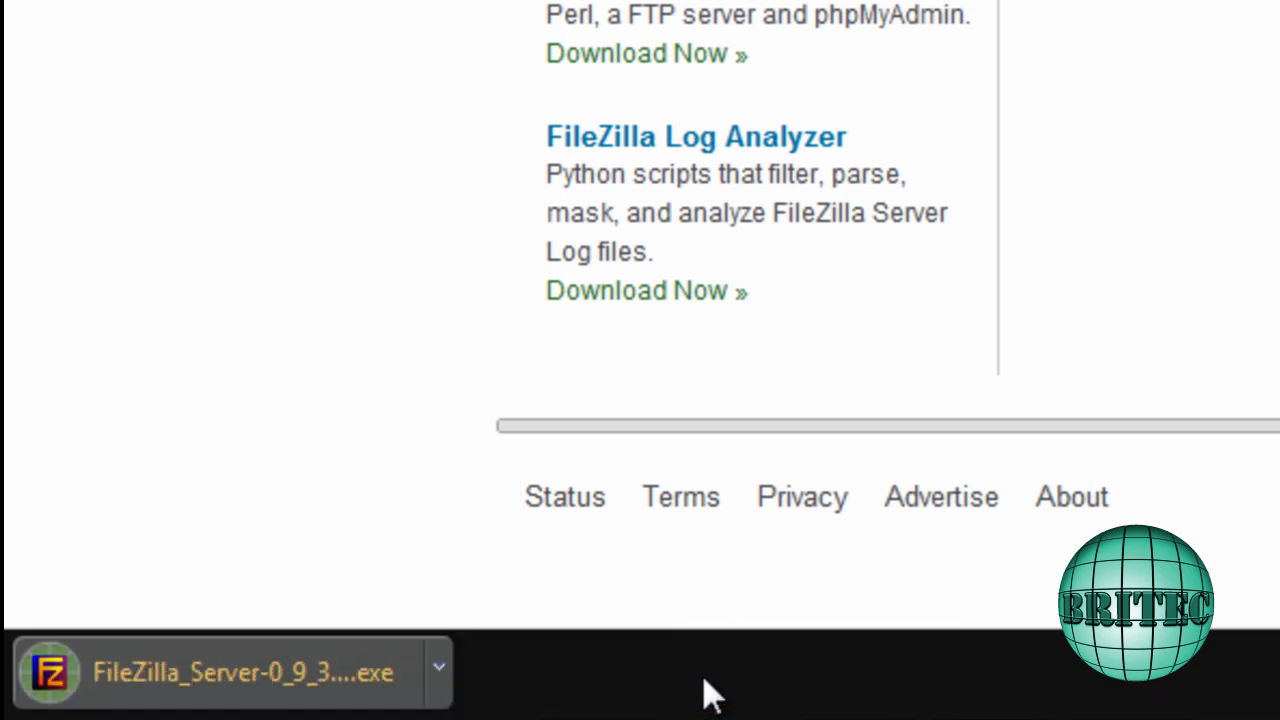
Launch the FileZilla Server installer, accept the licence, and keep default components and install folder
{"action": "left_click", "coordinate": [200, 690]}
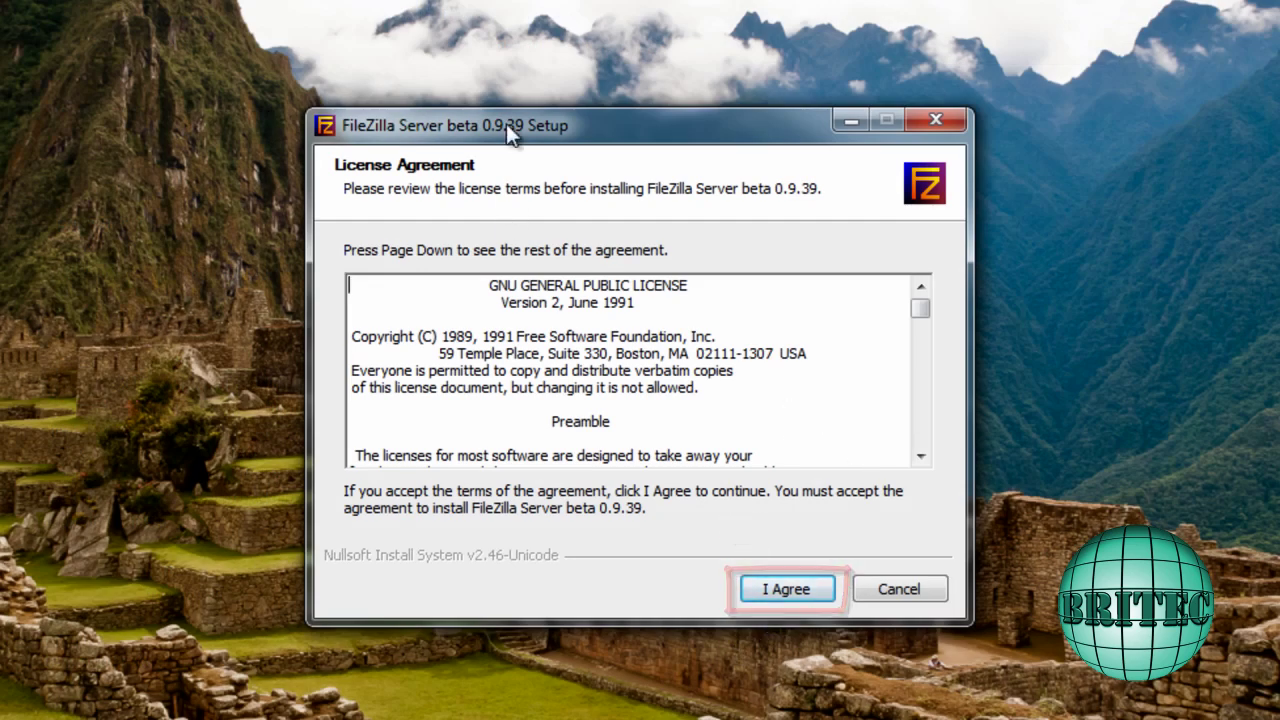
{"action": "left_click_drag", "start_coordinate": [506, 123], "coordinate": [480, 139]}
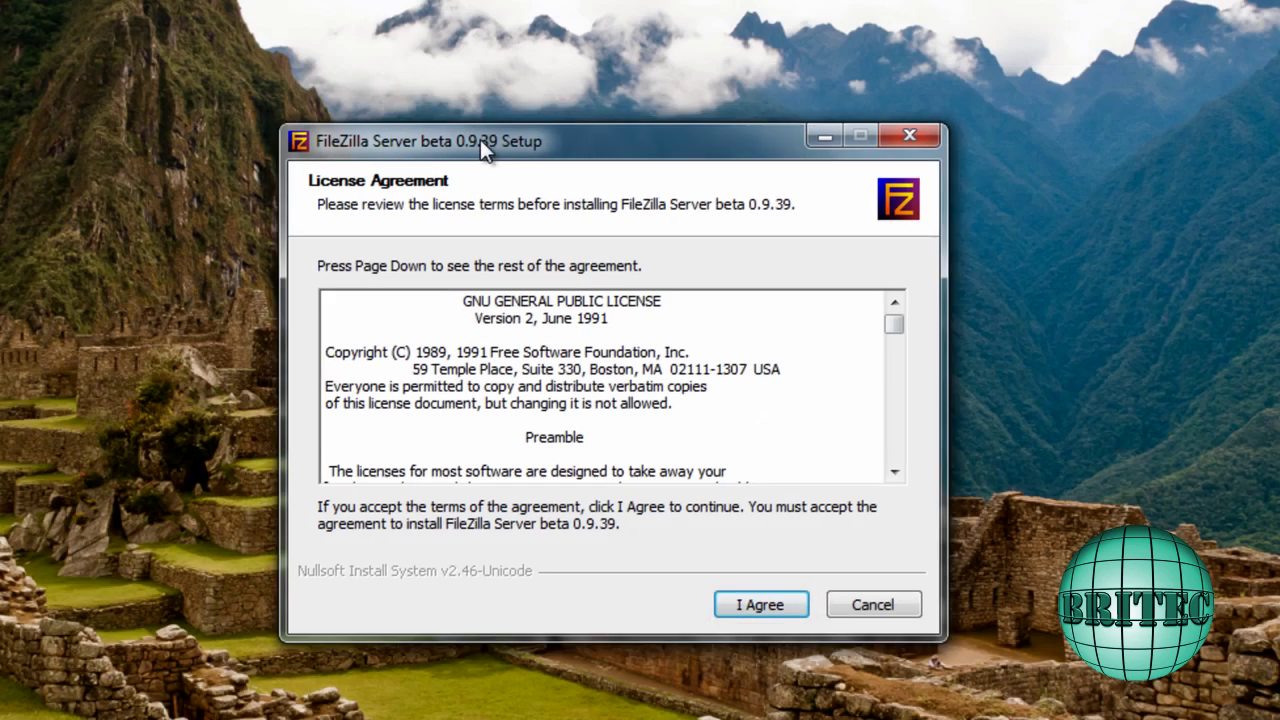
{"action": "left_click", "coordinate": [753, 605]}
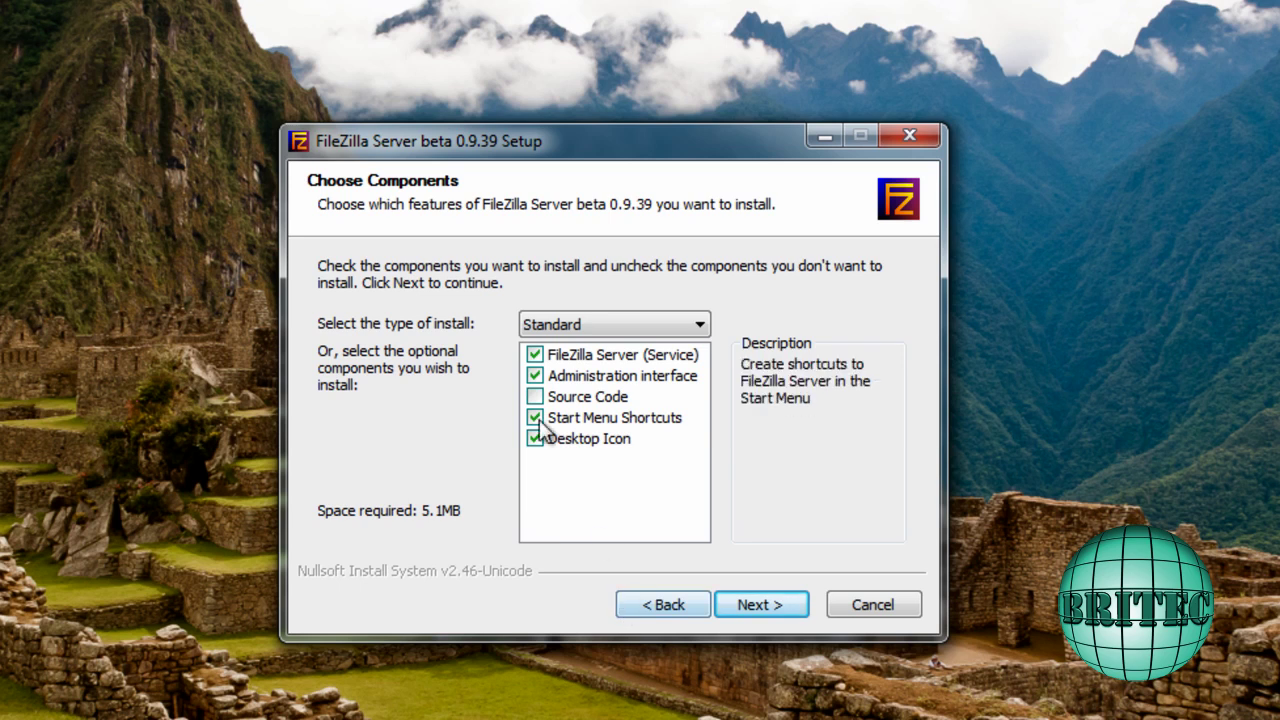
{"action": "left_click", "coordinate": [757, 604]}
{"action": "left_click", "coordinate": [606, 449]}
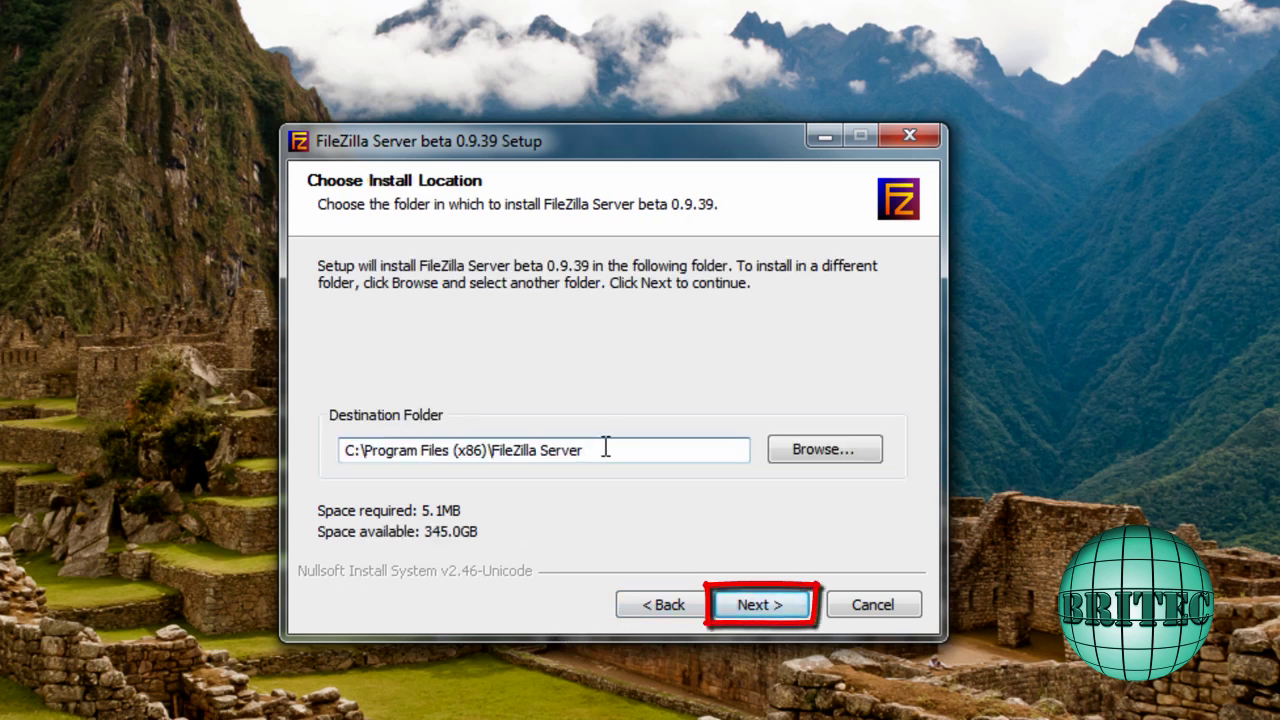
{"action": "left_click_drag", "start_coordinate": [626, 449], "coordinate": [318, 446]}
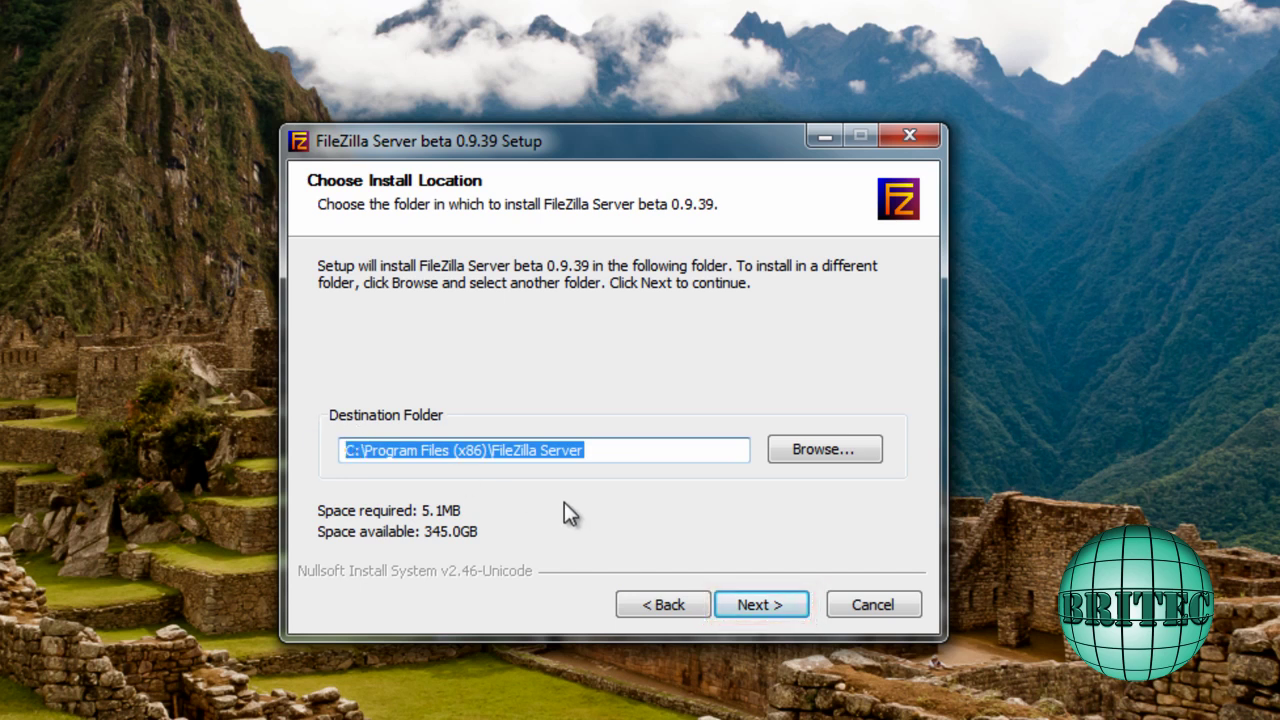
{"action": "left_click", "coordinate": [748, 609]}
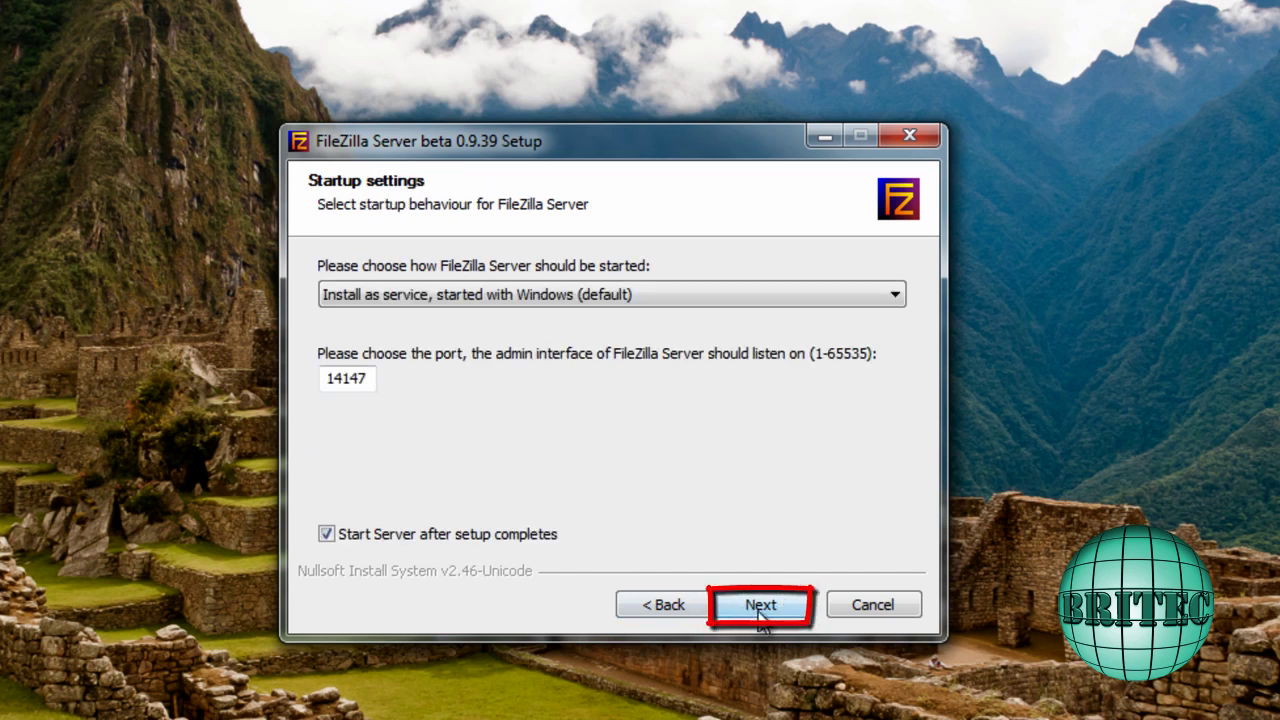
Keep admin port 14147, set the interface to start manually, and complete the installation
{"action": "left_click", "coordinate": [760, 608]}
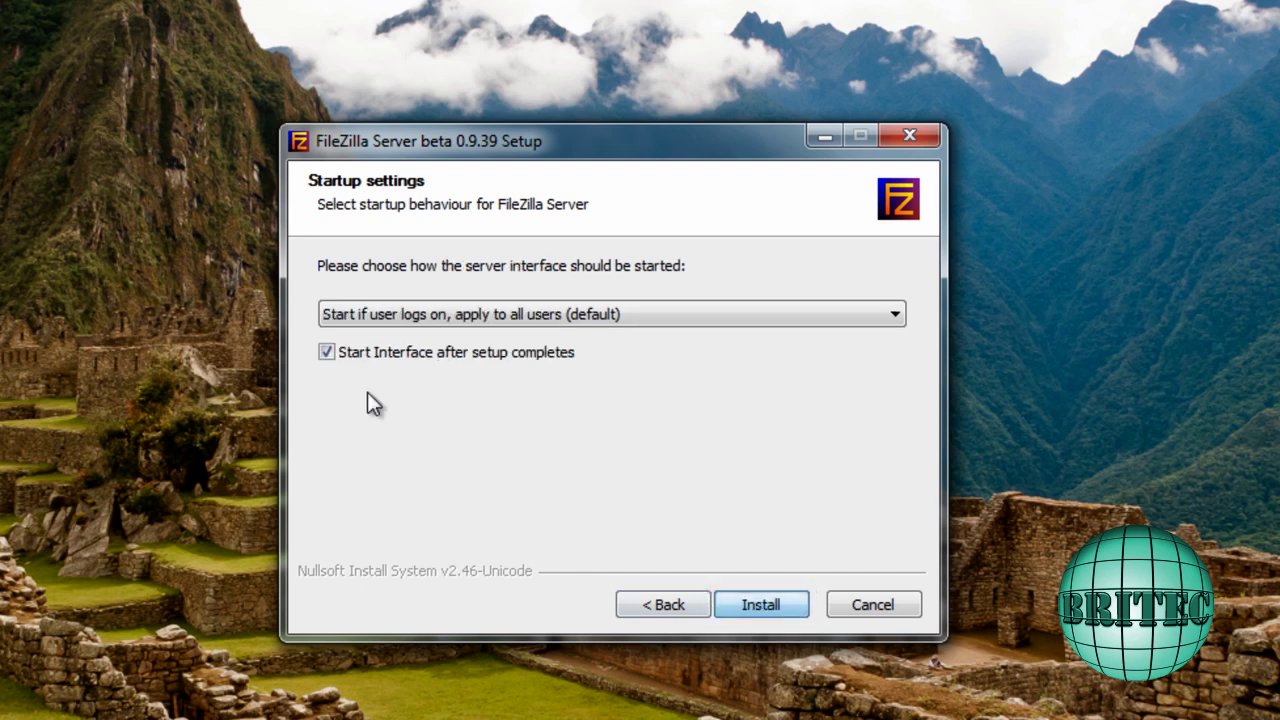
{"action": "left_click", "coordinate": [531, 313]}
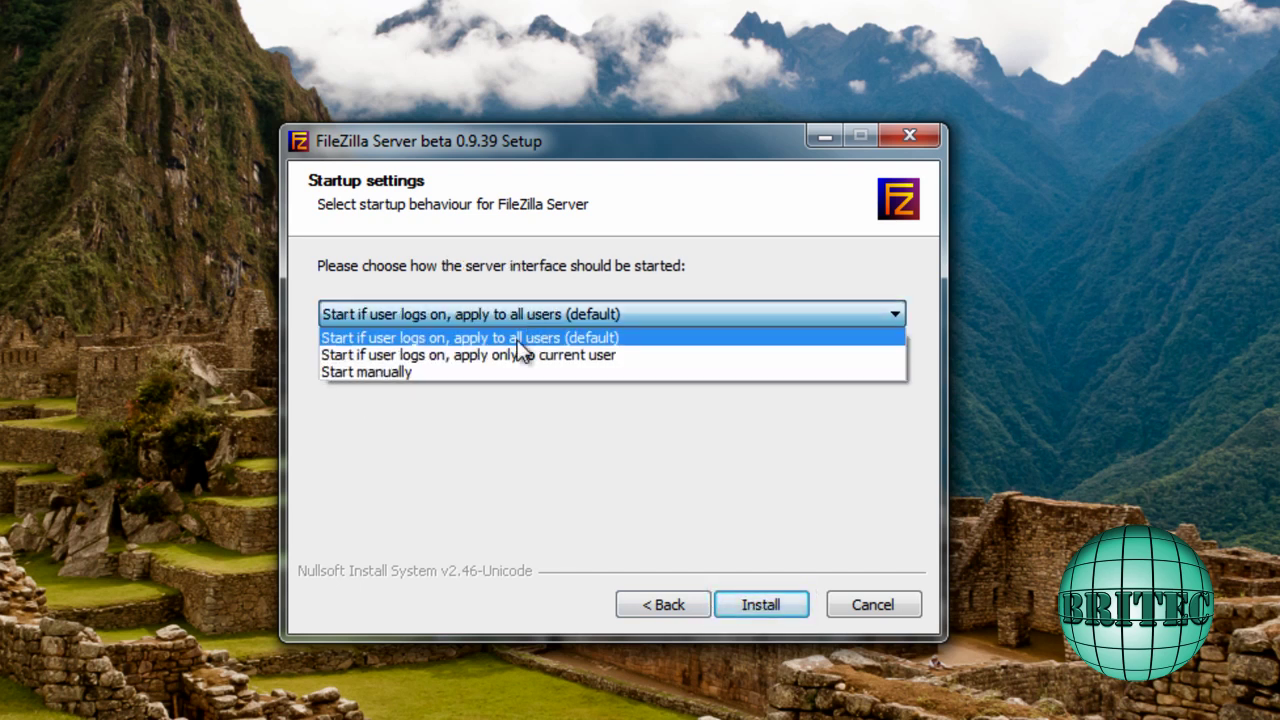
{"action": "left_click", "coordinate": [443, 370]}
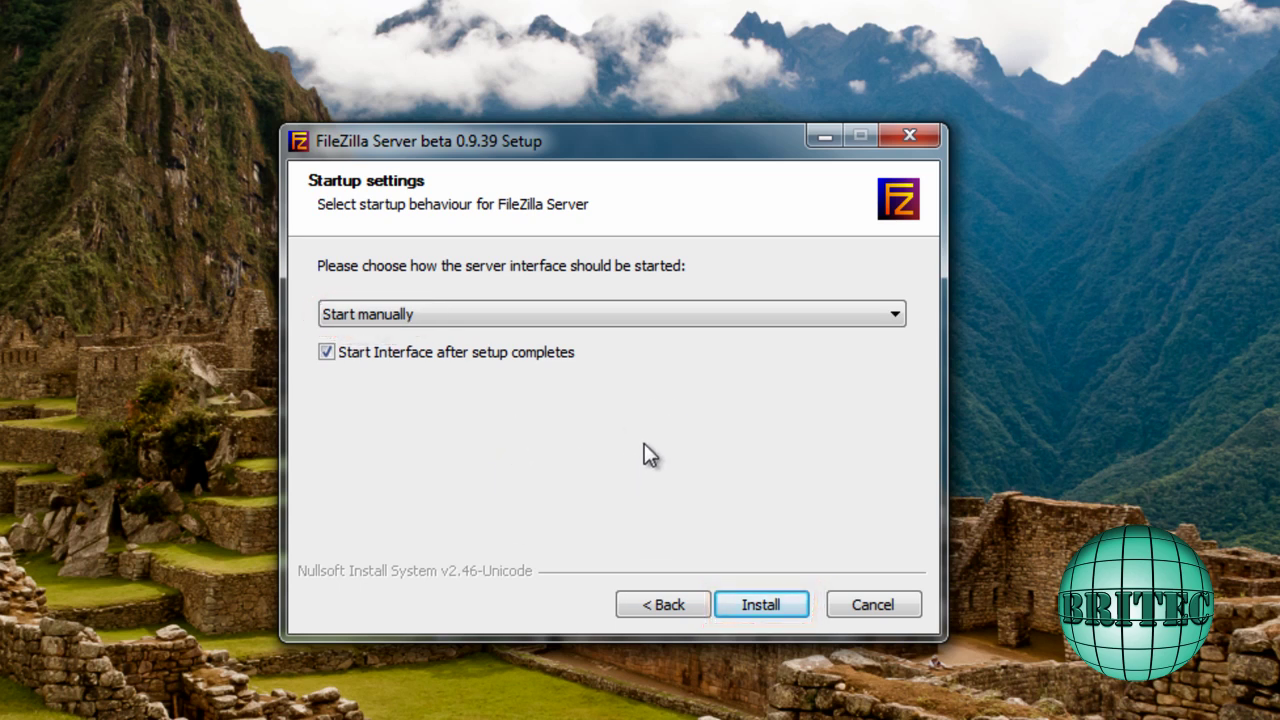
{"action": "left_click", "coordinate": [772, 606]}
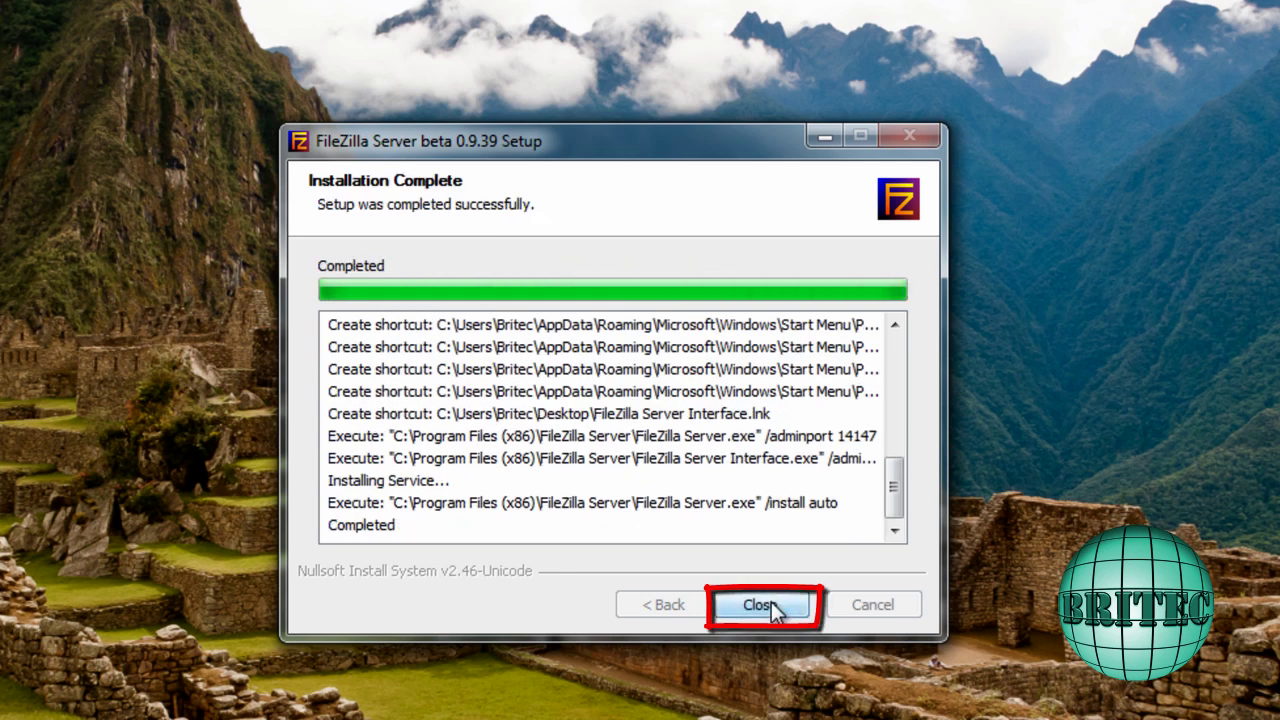
{"action": "left_click", "coordinate": [770, 605]}
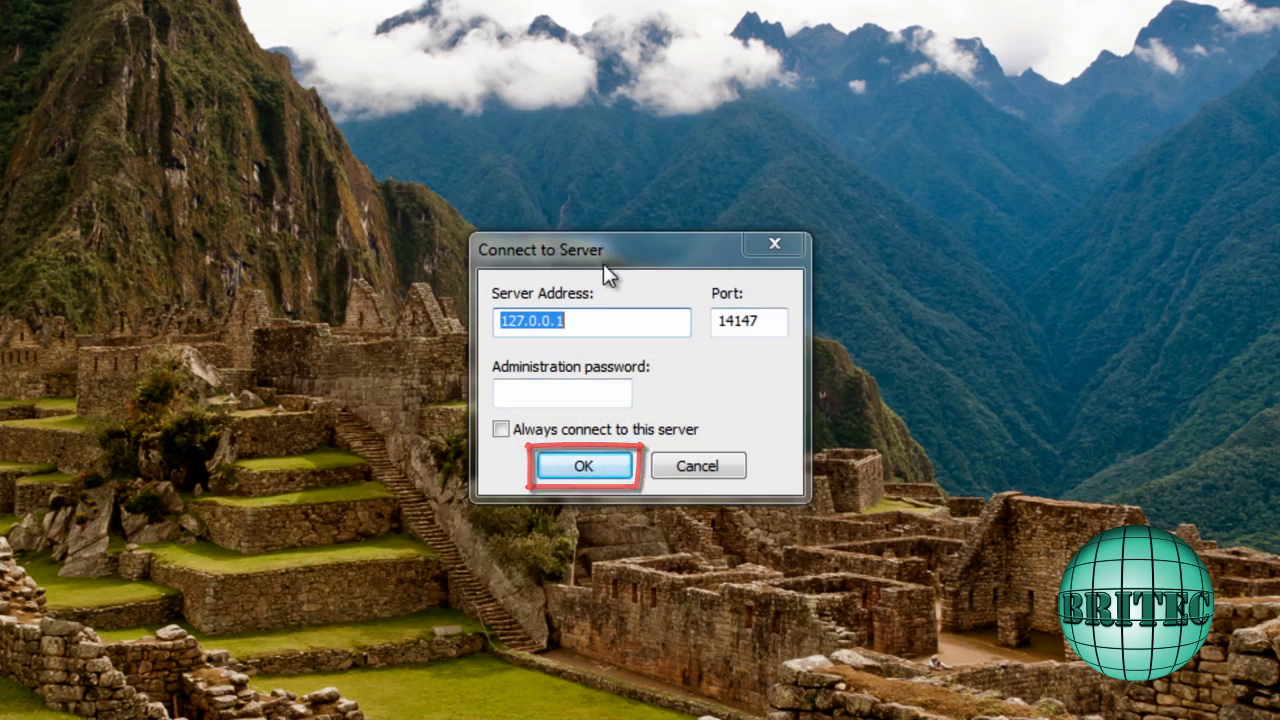
Connect the admin interface to 127.0.0.1 on port 14147
{"action": "left_click_drag", "start_coordinate": [646, 268], "coordinate": [622, 290]}
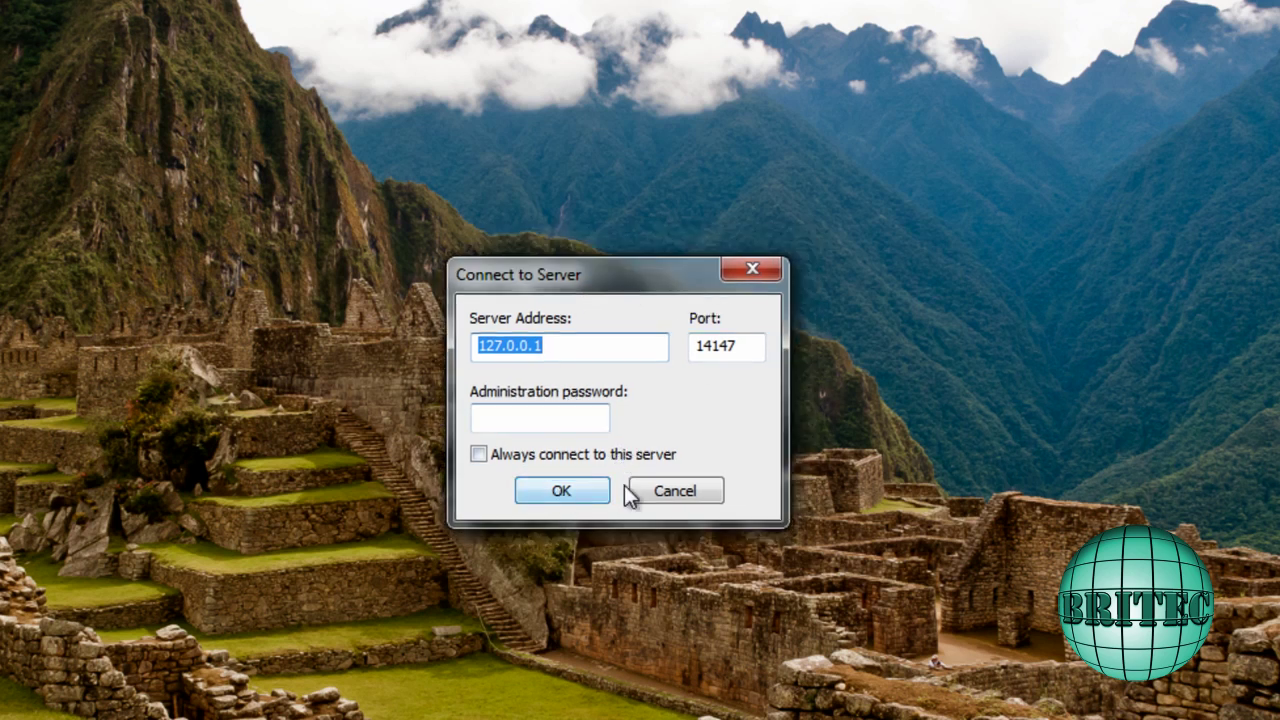
{"action": "left_click", "coordinate": [560, 505]}
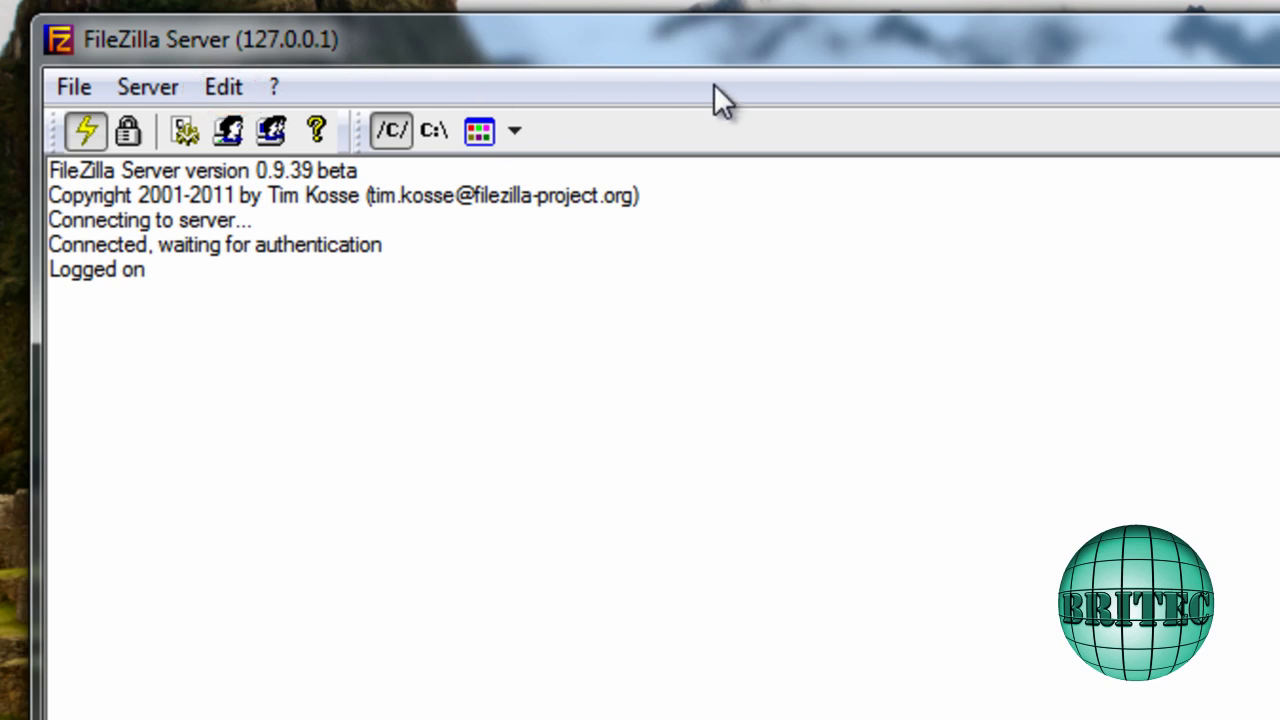
Open Edit > Settings, review the default welcome message, then show Passive mode settings
{"action": "left_click", "coordinate": [228, 87]}
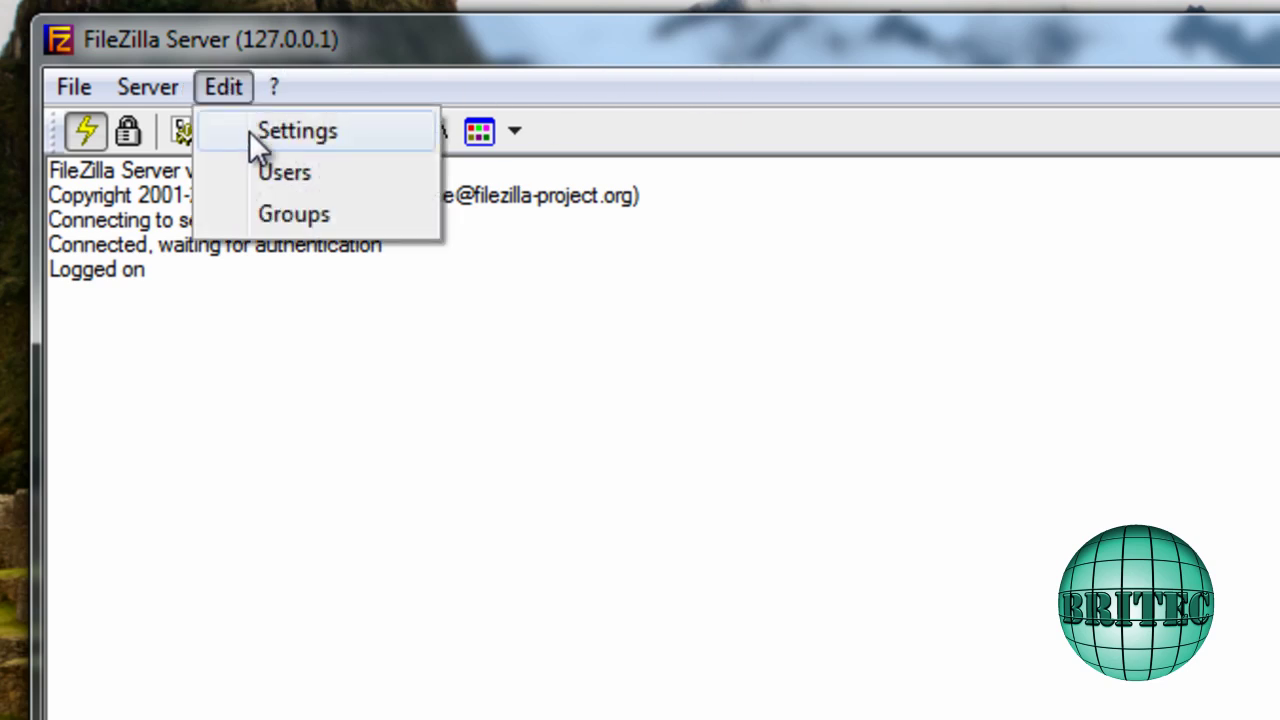
{"action": "left_click", "coordinate": [248, 131]}
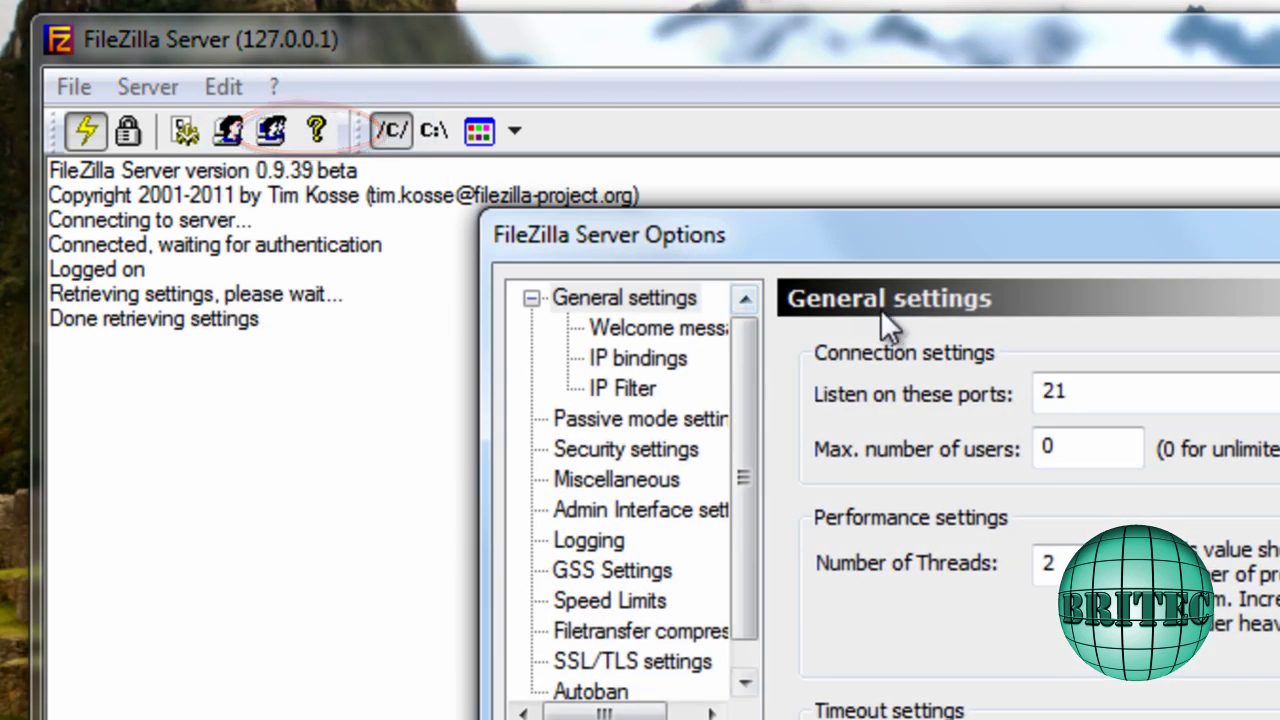
{"action": "left_click", "coordinate": [650, 328]}
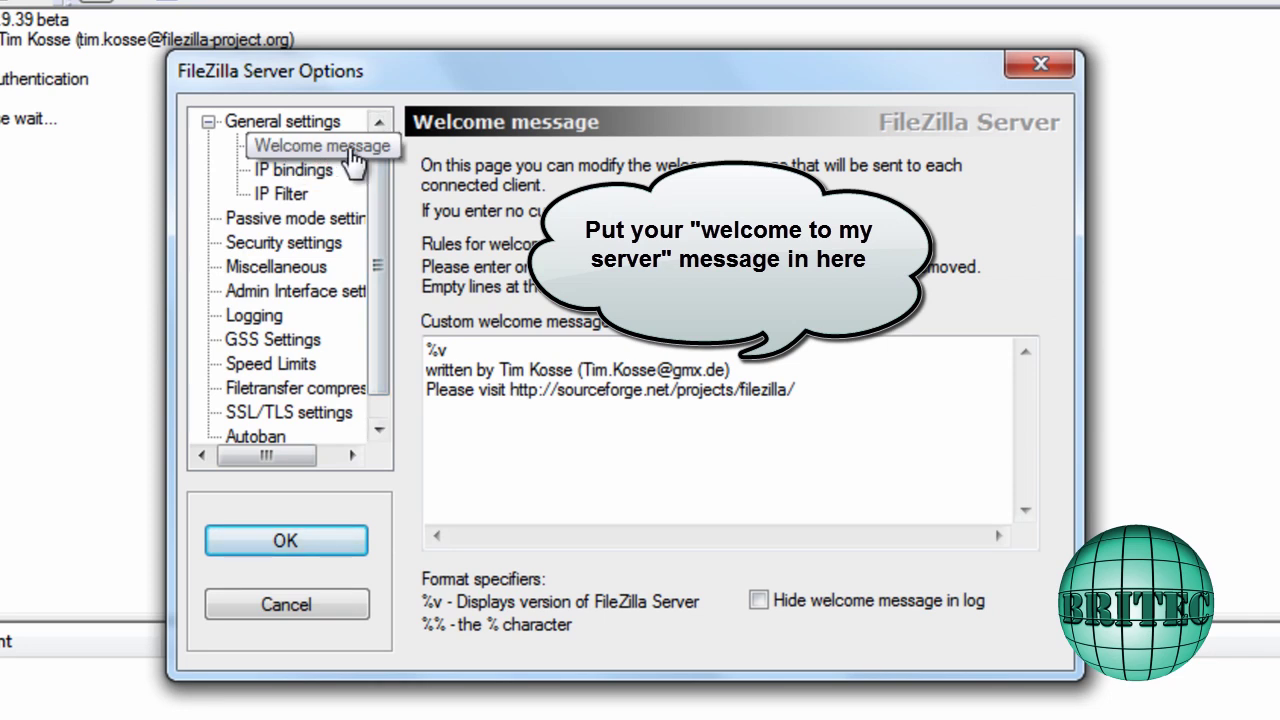
{"action": "left_click_drag", "start_coordinate": [797, 390], "coordinate": [426, 370]}
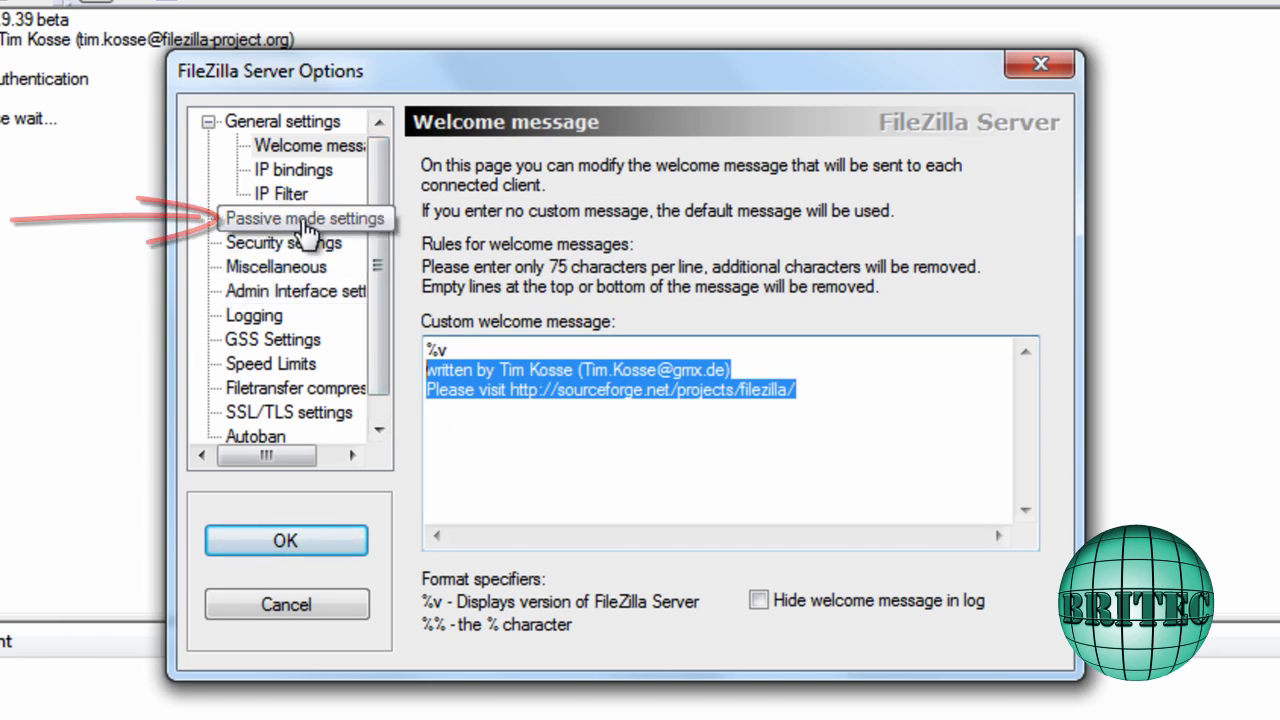
{"action": "left_click", "coordinate": [232, 219]}
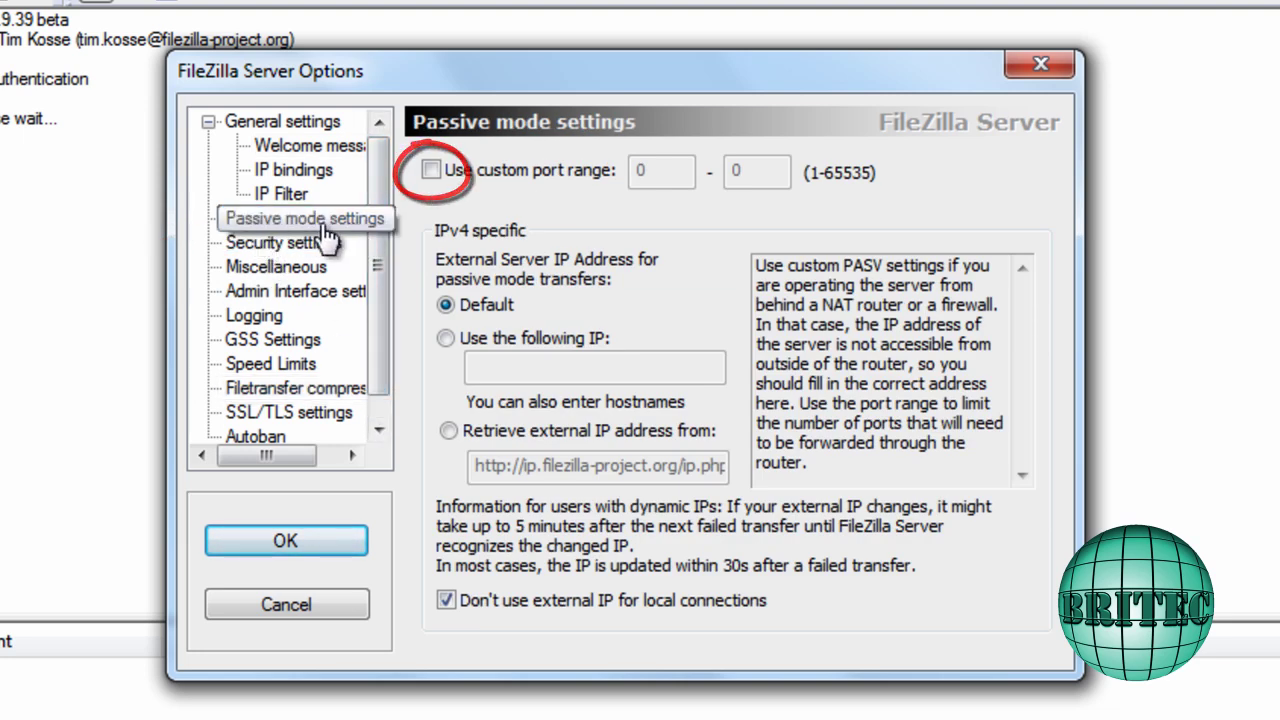
Use custom passive ports 989 to 990 and external IP 192.168.0.1, including for local connections
{"action": "left_click", "coordinate": [432, 172]}
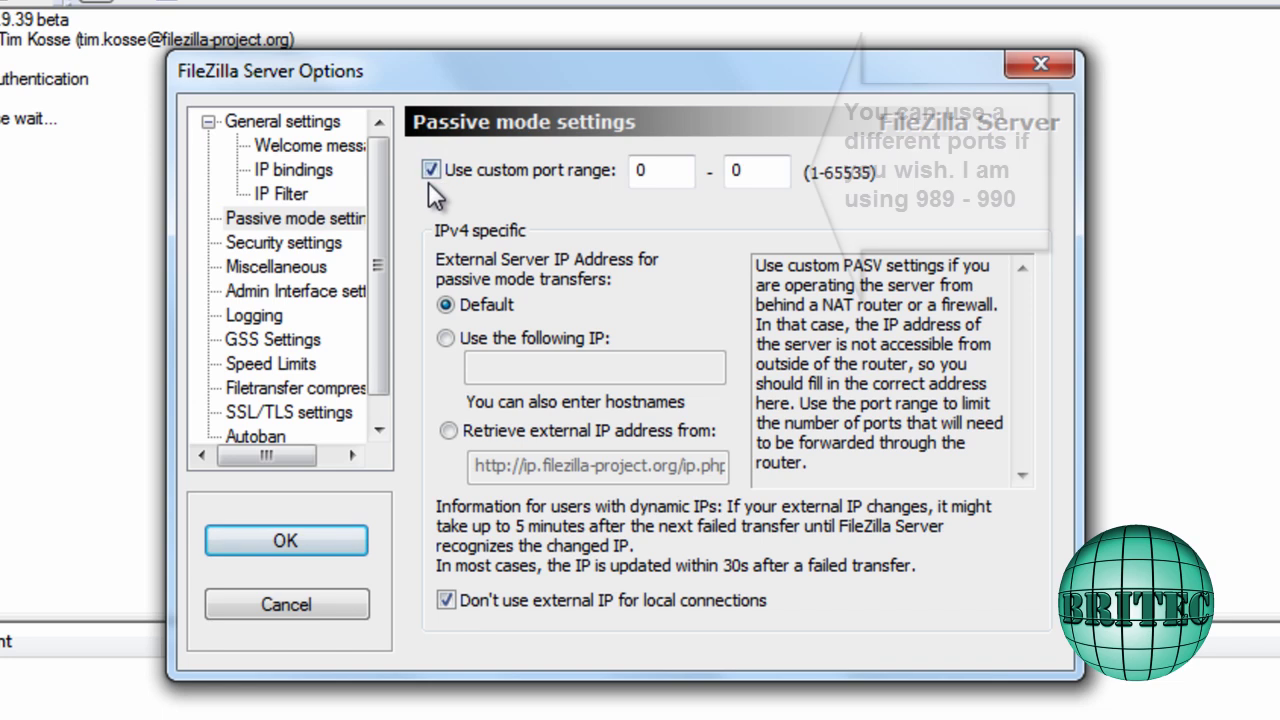
{"action": "double_click", "coordinate": [637, 172]}
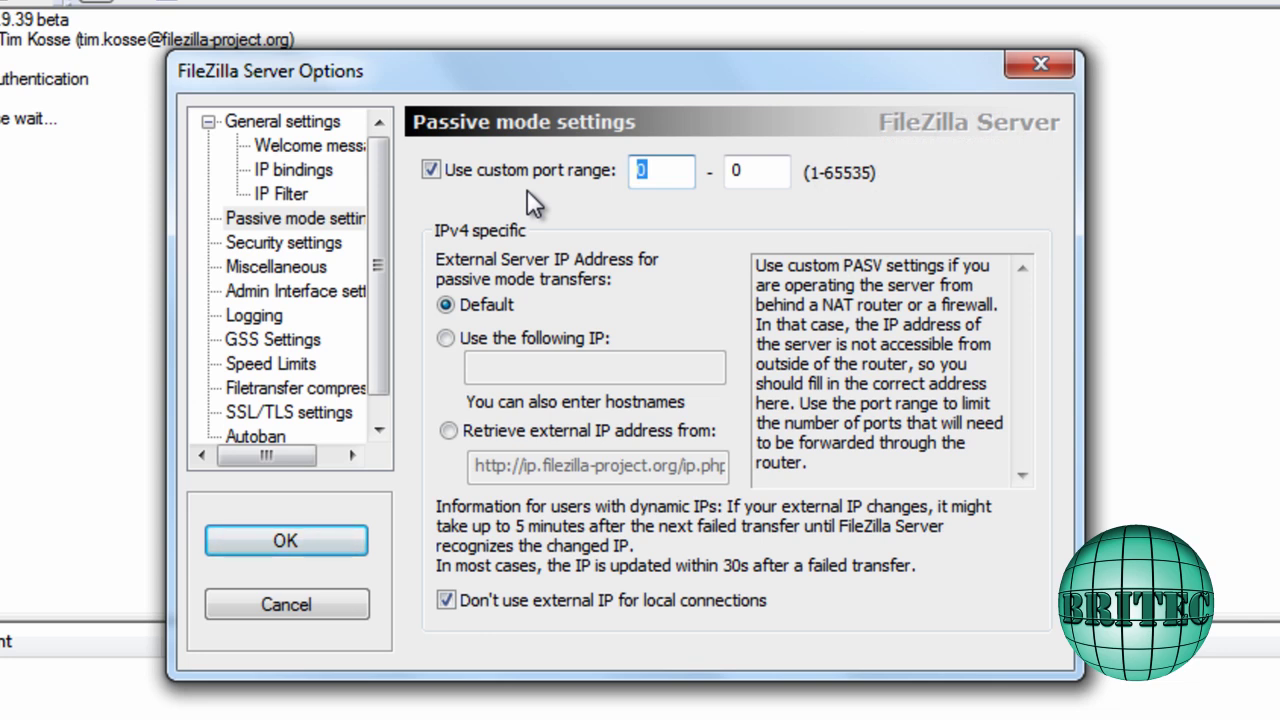
{"action": "type", "text": "989"}
{"action": "key", "text": "Tab"}
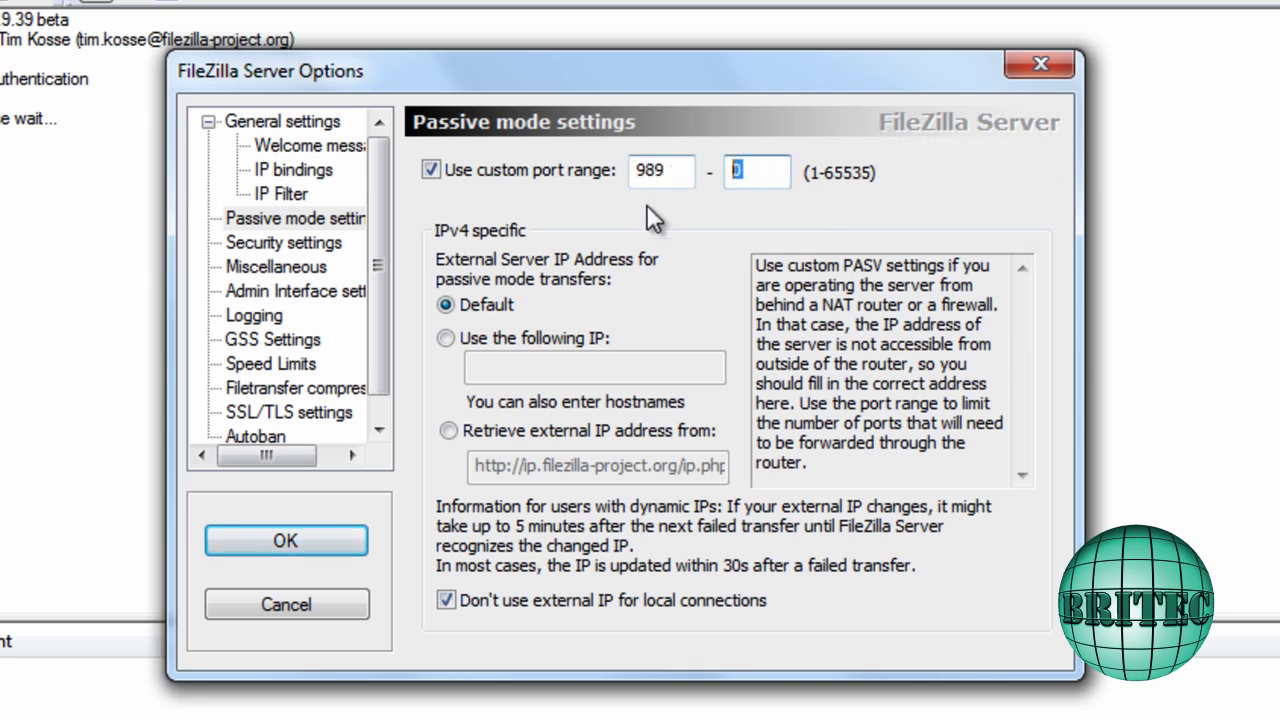
{"action": "type", "text": "990"}
{"action": "left_click", "coordinate": [473, 341]}
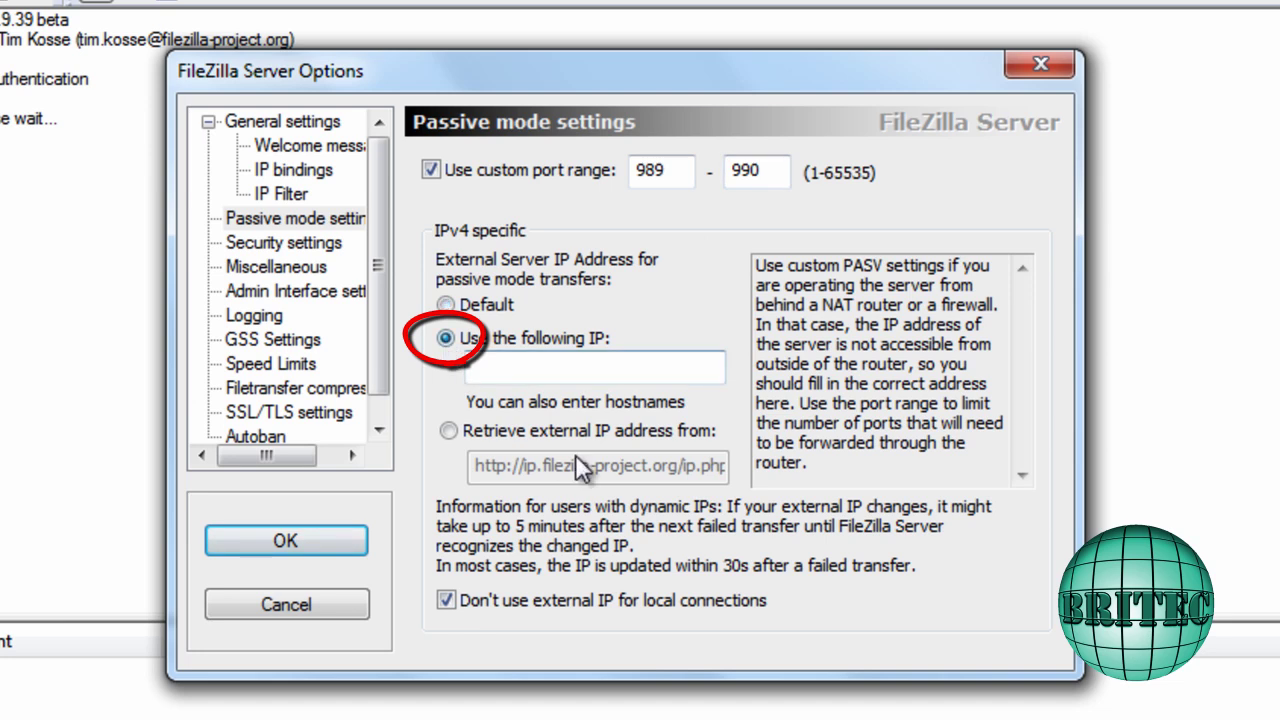
{"action": "left_click", "coordinate": [485, 377]}
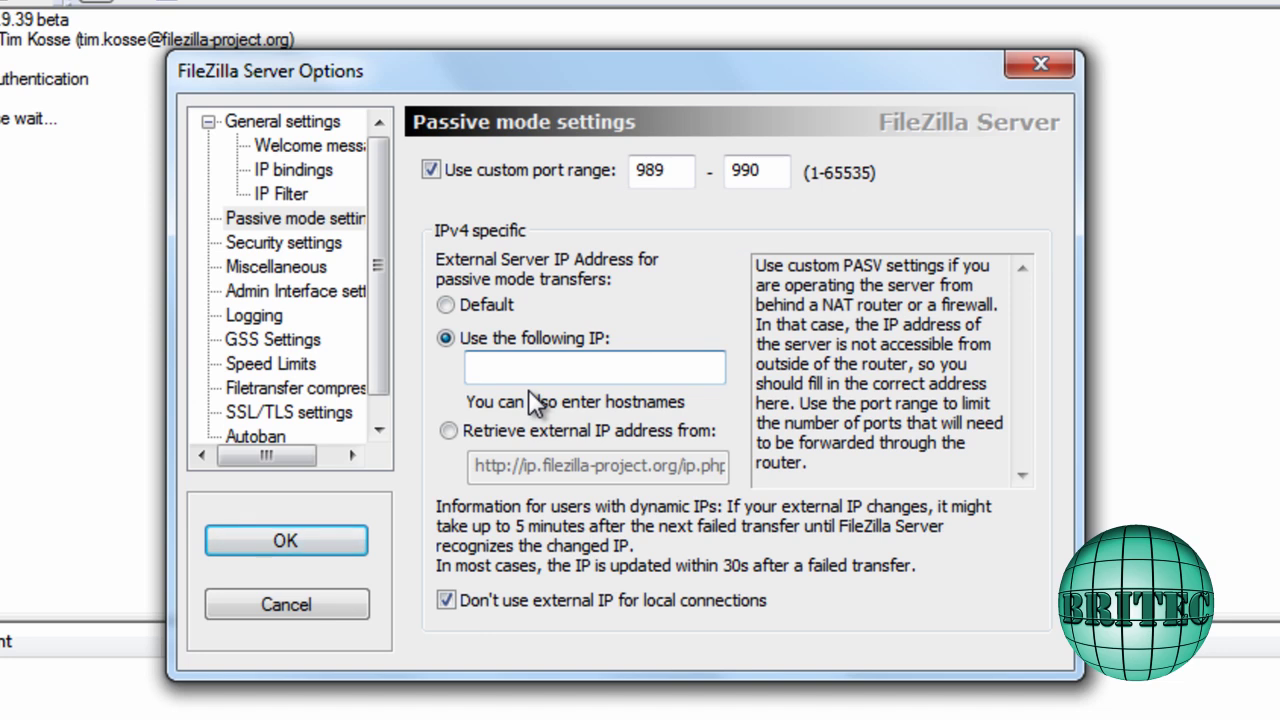
{"action": "type", "text": "192.168.0.1"}
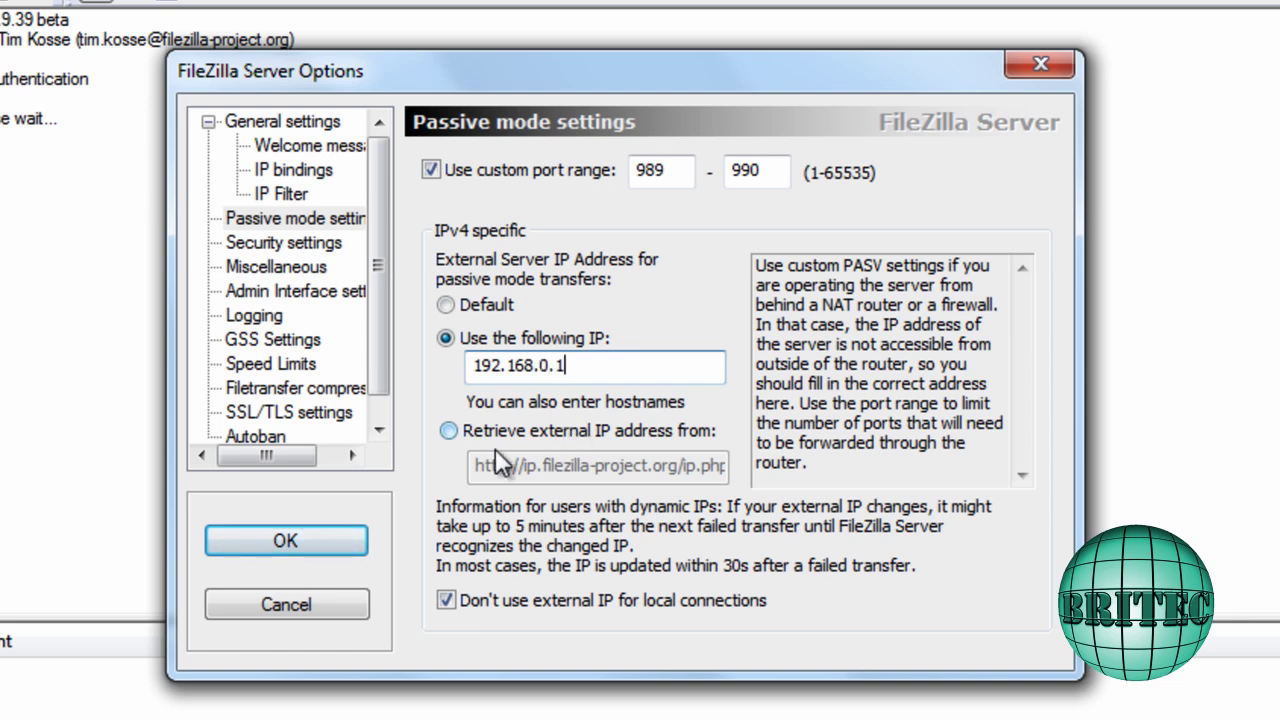
{"action": "left_click", "coordinate": [445, 600]}
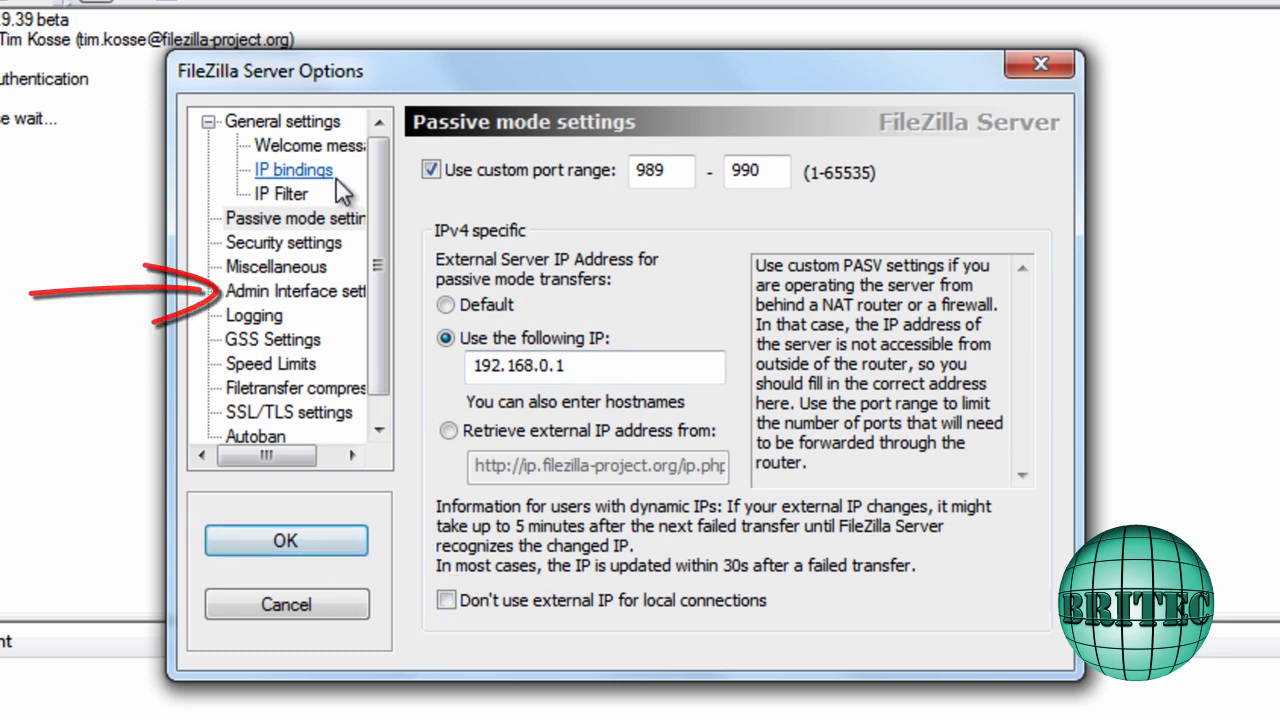
Enable changing the admin password, enter the new password twice, then show Speed Limits
{"action": "left_click", "coordinate": [287, 300]}
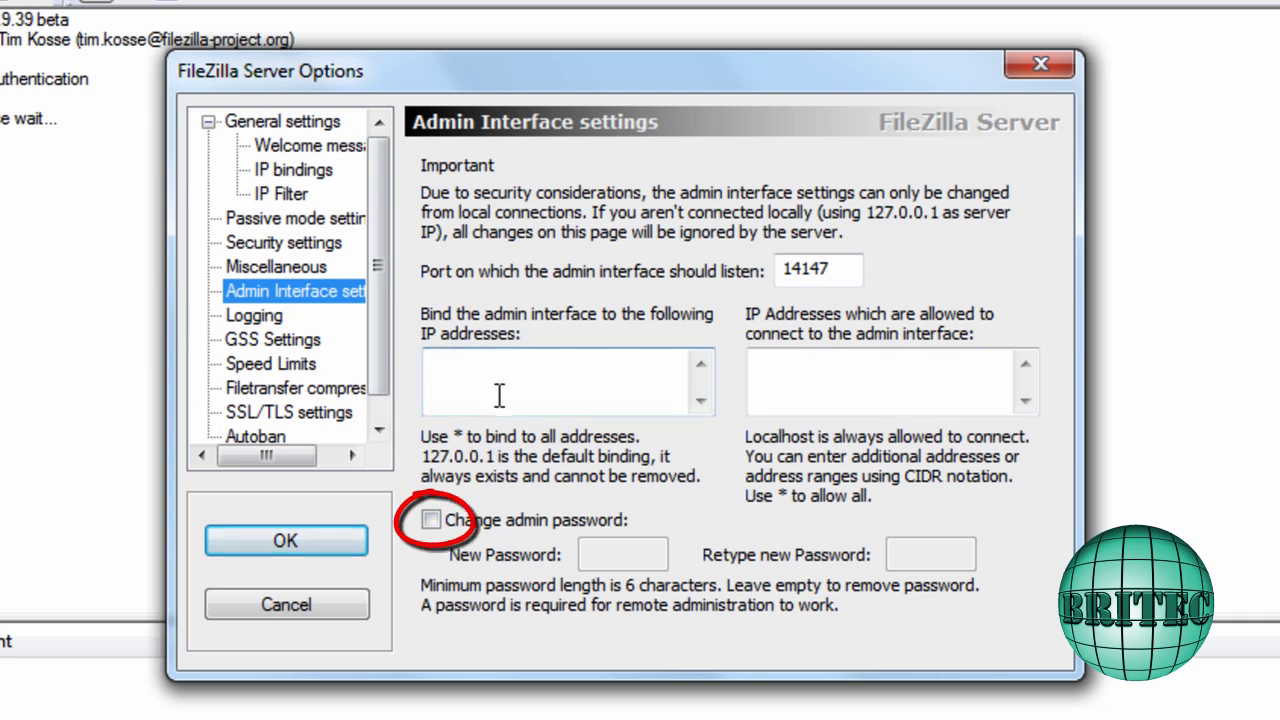
{"action": "left_click", "coordinate": [430, 519]}
{"action": "left_click", "coordinate": [600, 553]}
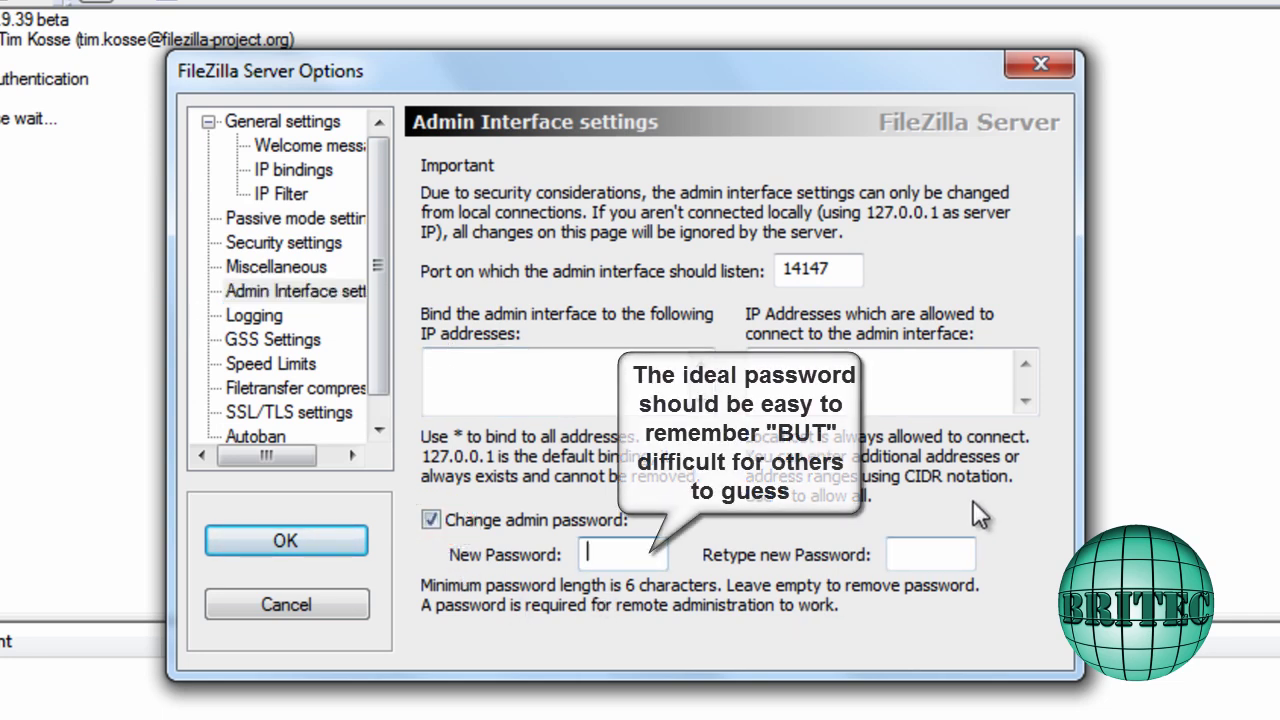
{"action": "type", "text": "passwor"}
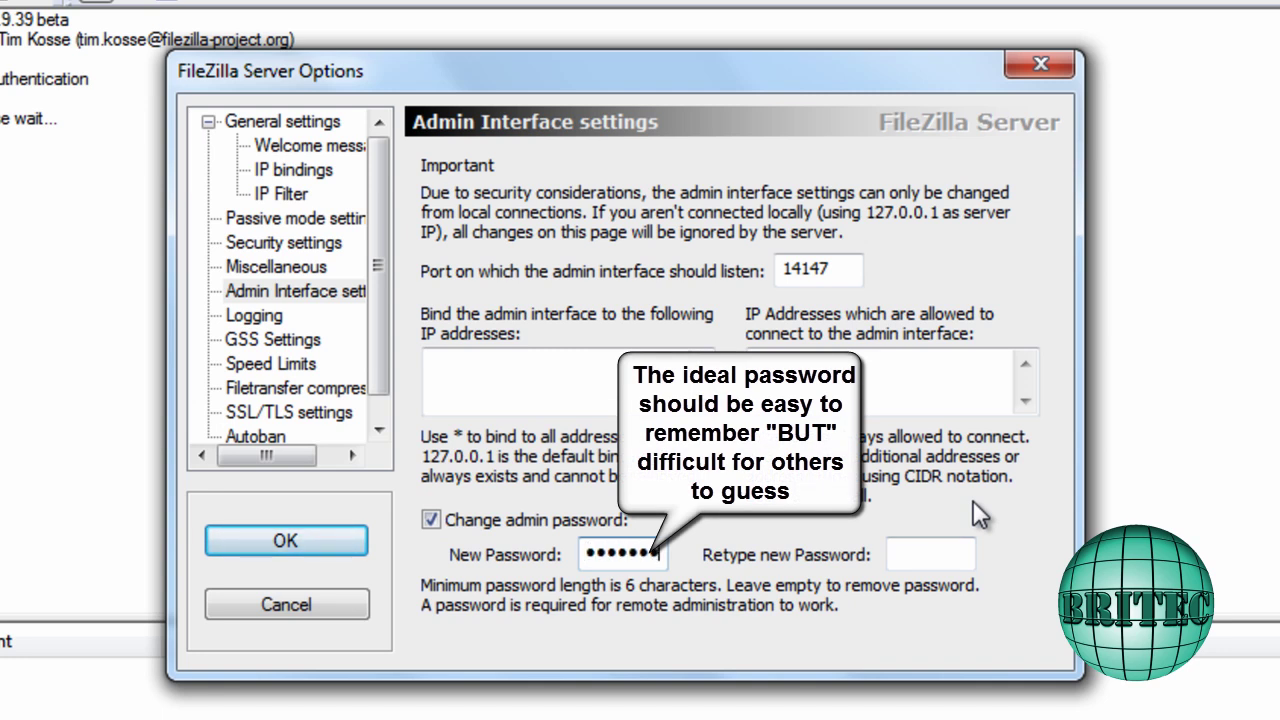
{"action": "key", "text": "Tab"}
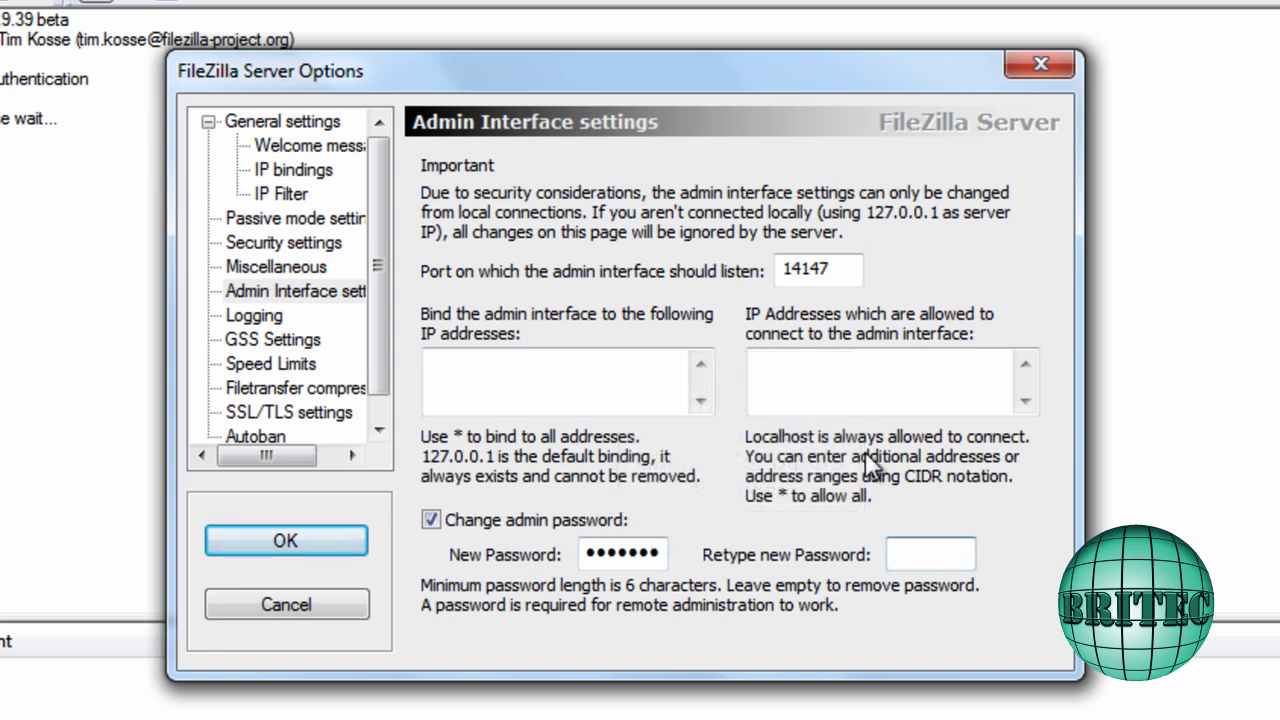
{"action": "type", "text": "passwor"}
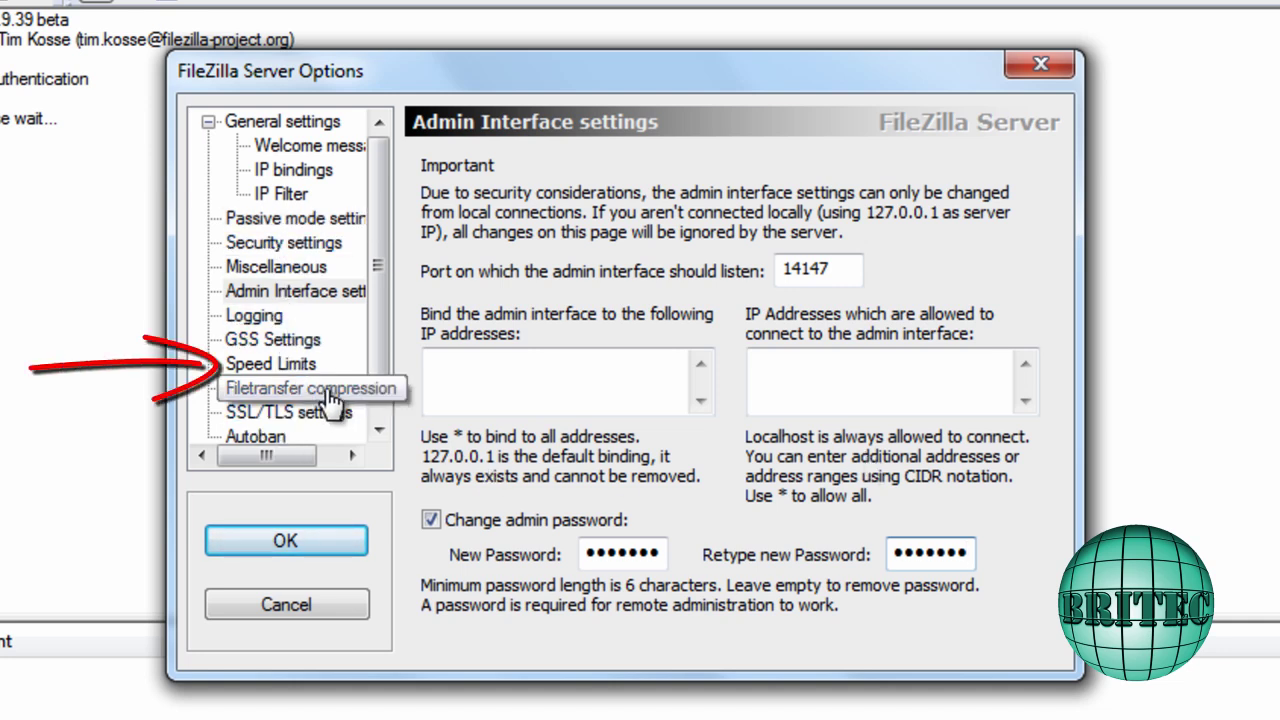
{"action": "left_click", "coordinate": [275, 364]}
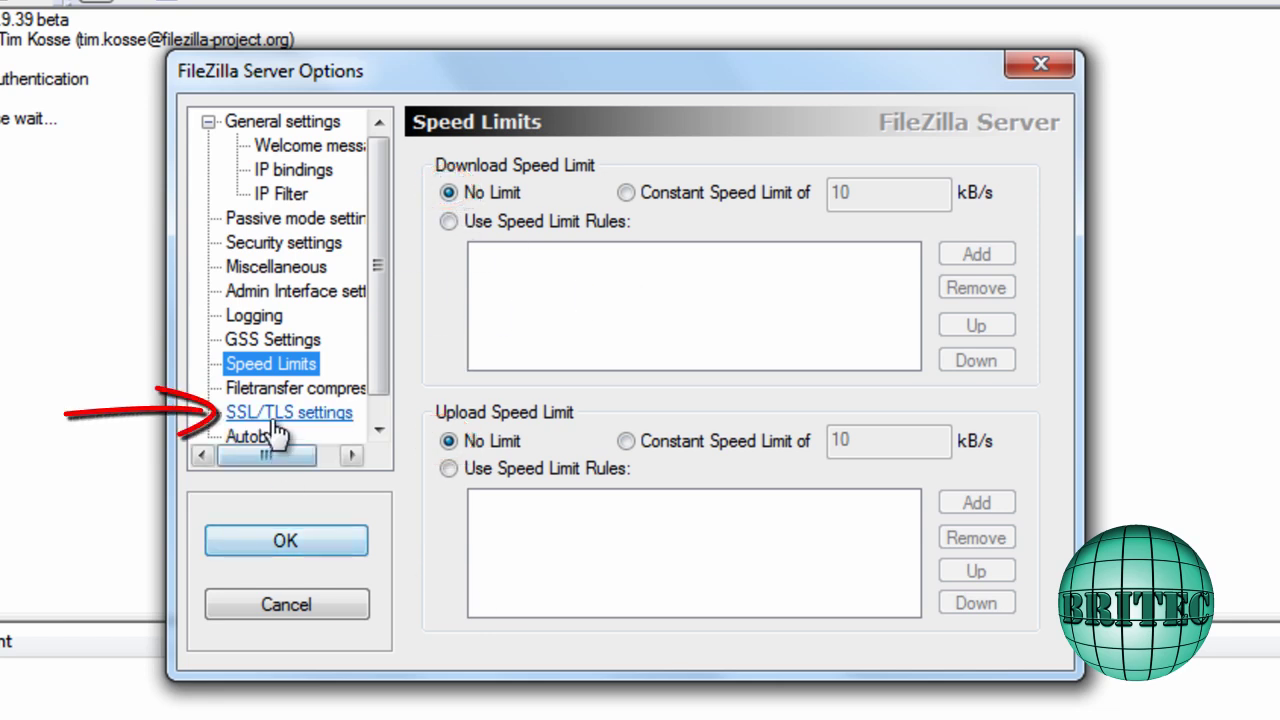
Tick 'Enable FTP over SSL/TLS support (FTPS)' on the SSL/TLS settings page
{"action": "left_click", "coordinate": [340, 414]}
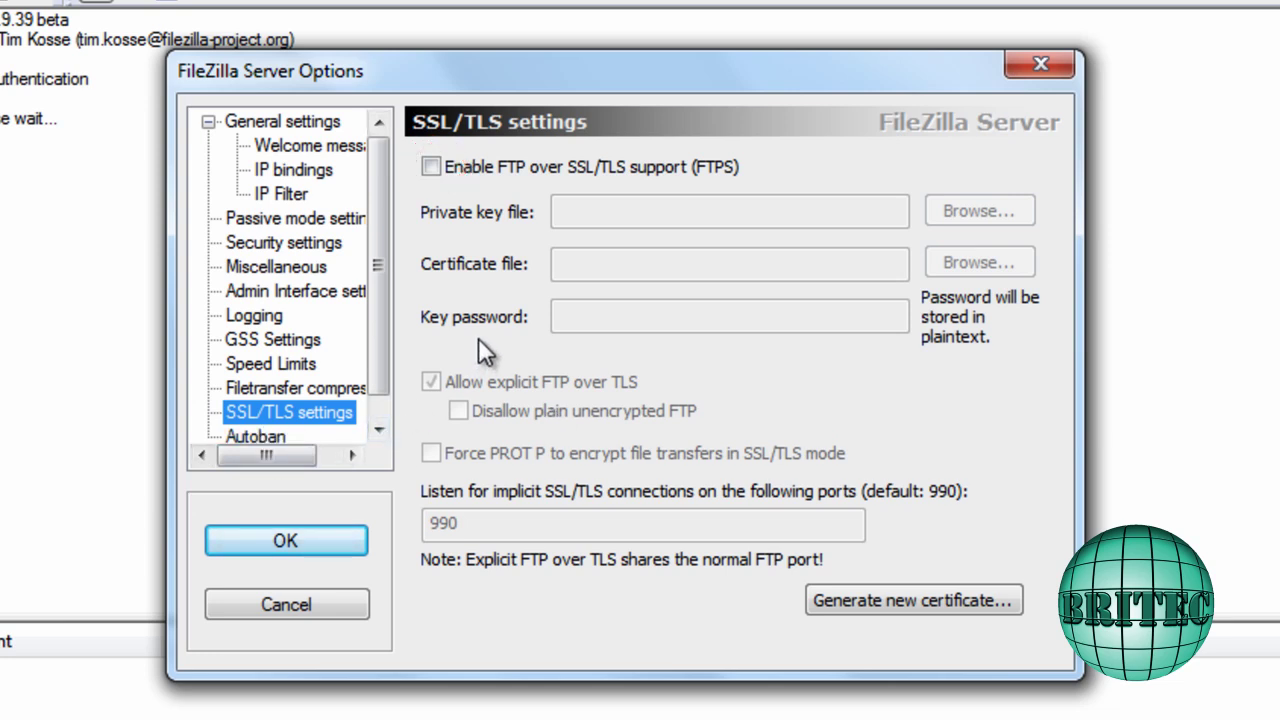
{"action": "left_click", "coordinate": [445, 172]}
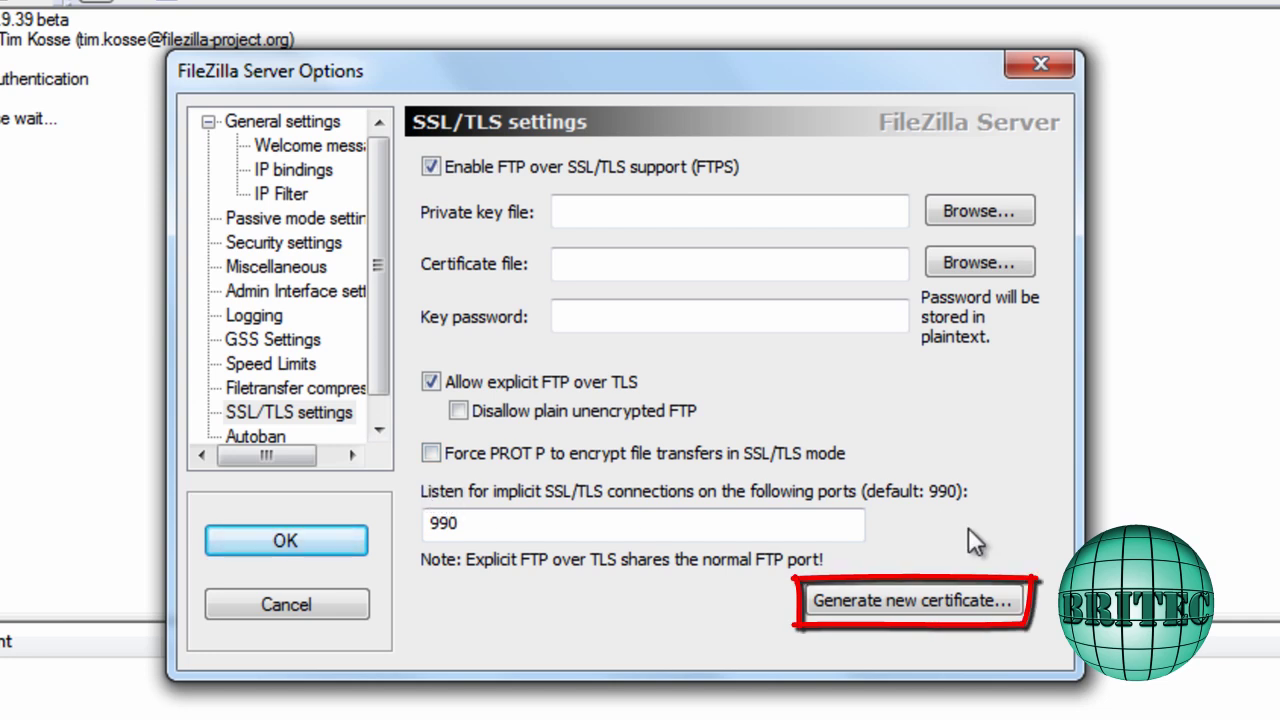
Start a new self-signed certificate with a 2048-bit key and country code UK
{"action": "left_click", "coordinate": [913, 604]}
{"action": "left_click_drag", "start_coordinate": [663, 84], "coordinate": [601, 37]}
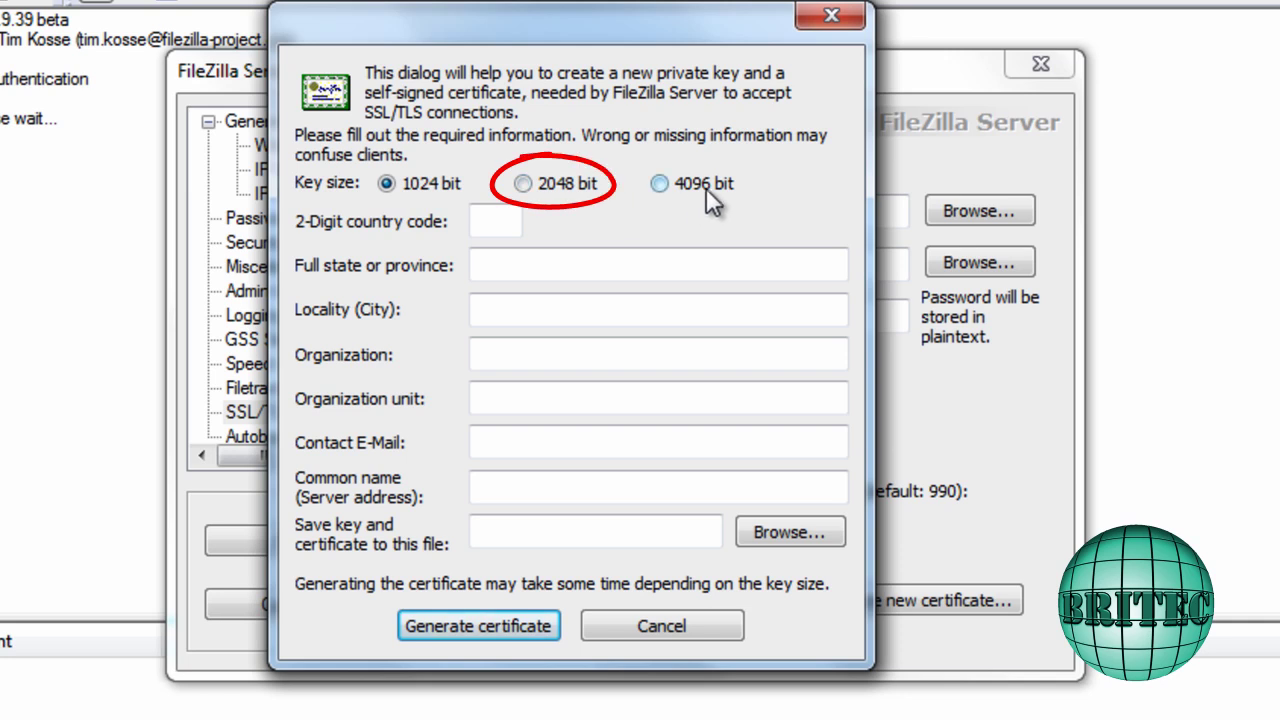
{"action": "left_click", "coordinate": [525, 183]}
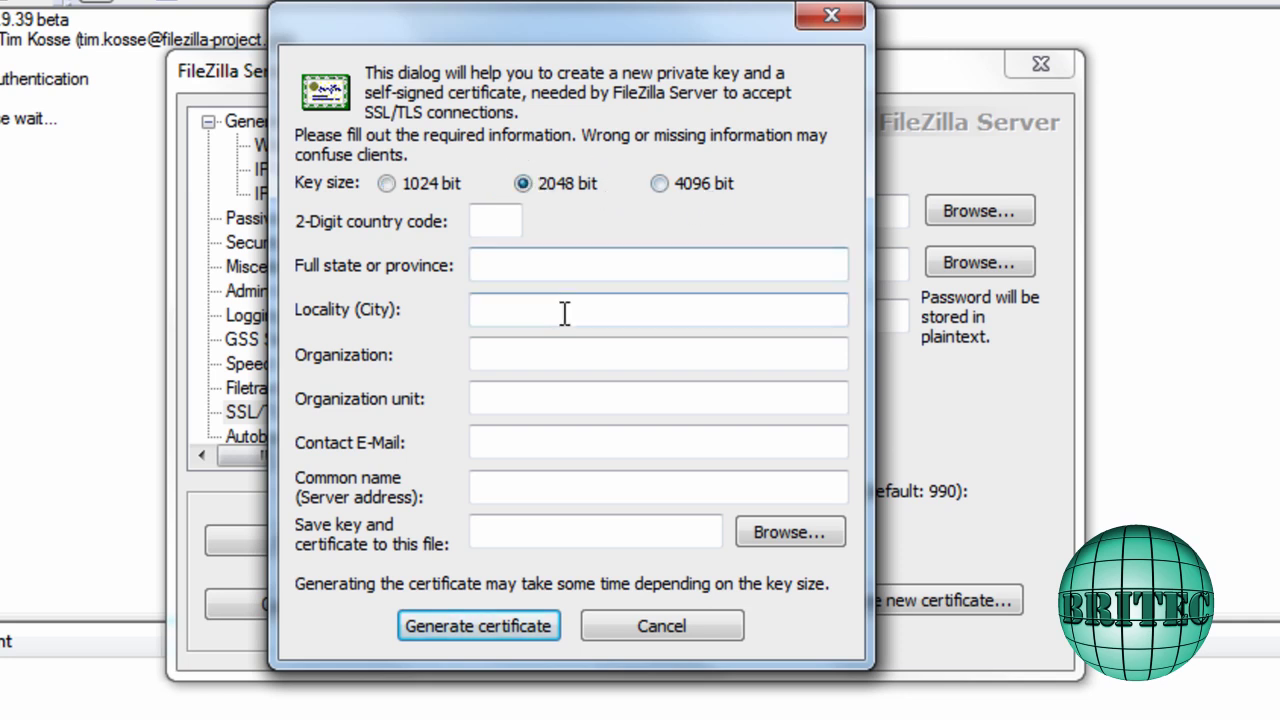
{"action": "left_click", "coordinate": [484, 214]}
Fill state, city, organization, unit, e-mail and common name with placeholder text
{"action": "left_click", "coordinate": [545, 262]}
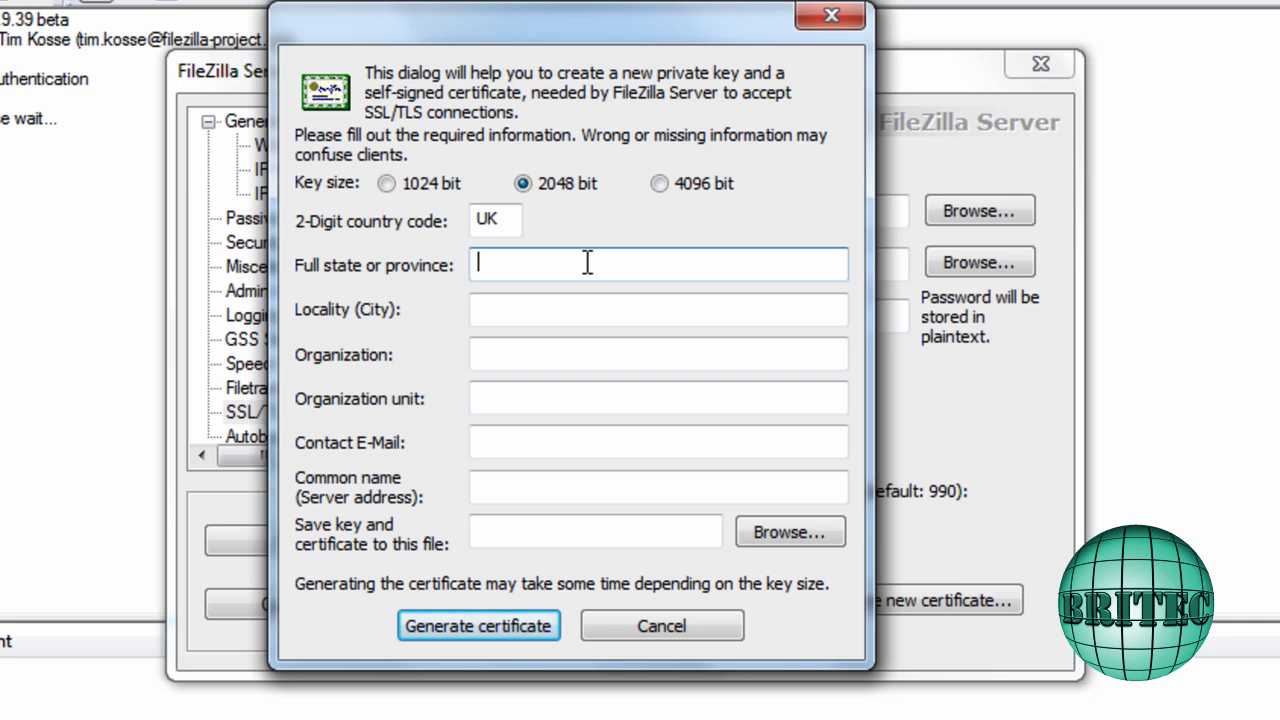
{"action": "type", "text": "hfhfhfhf9"}
{"action": "left_click", "coordinate": [540, 312]}
{"action": "type", "text": "ththfhdfhdfhdg"}
{"action": "left_click", "coordinate": [794, 351]}
{"action": "type", "text": "hfhhrhgdgdge"}
{"action": "left_click", "coordinate": [514, 398]}
{"action": "type", "text": "jfjhfhfghfgdgd"}
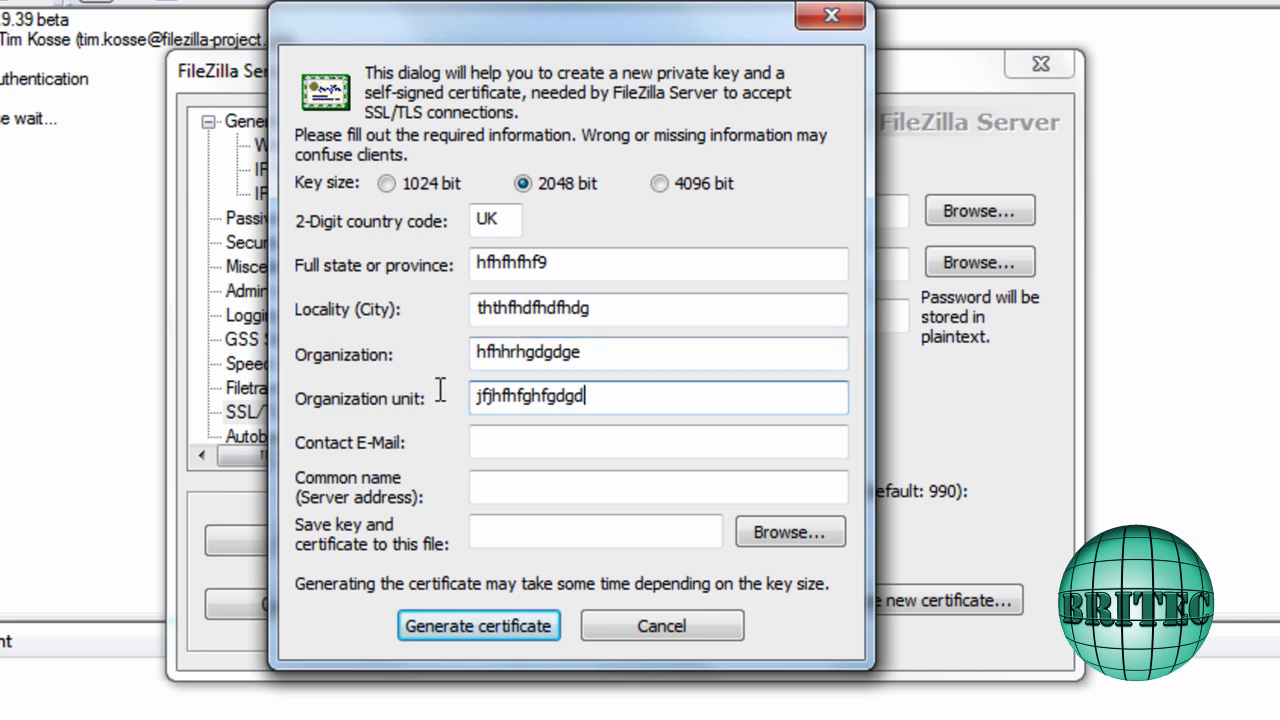
{"action": "left_click", "coordinate": [490, 442]}
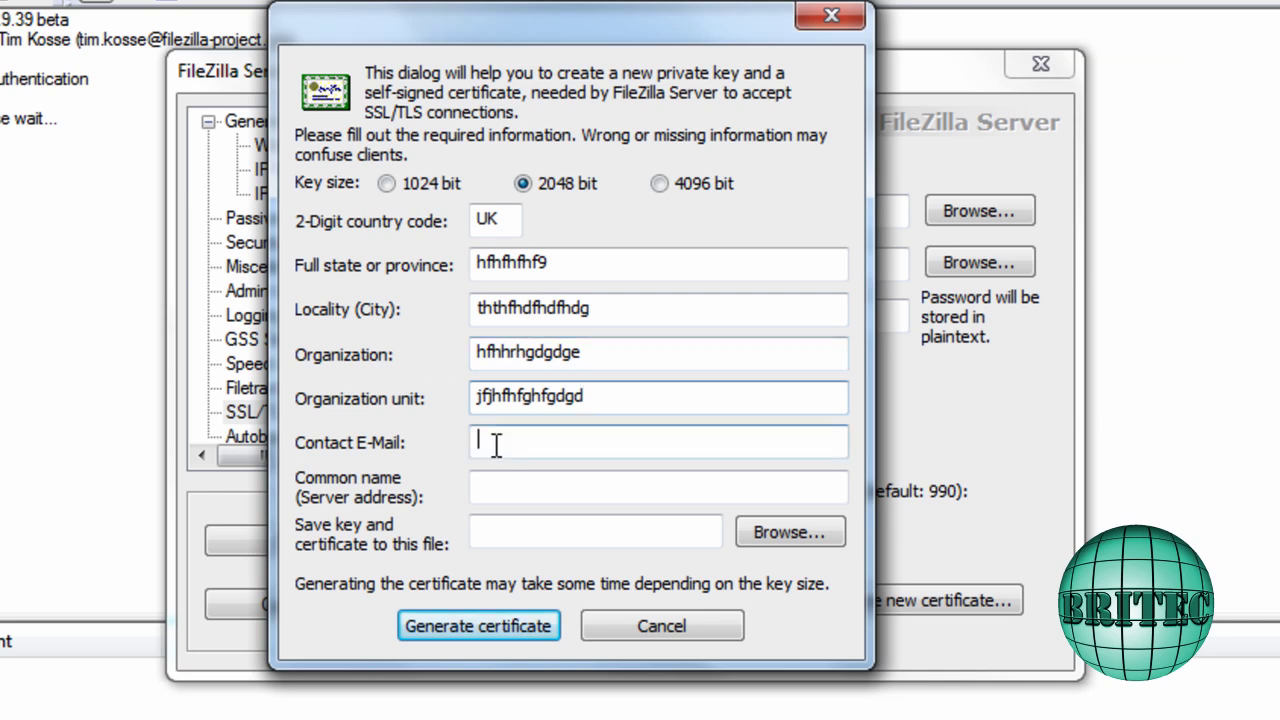
{"action": "type", "text": "ghdgdgtgdvdgdg"}
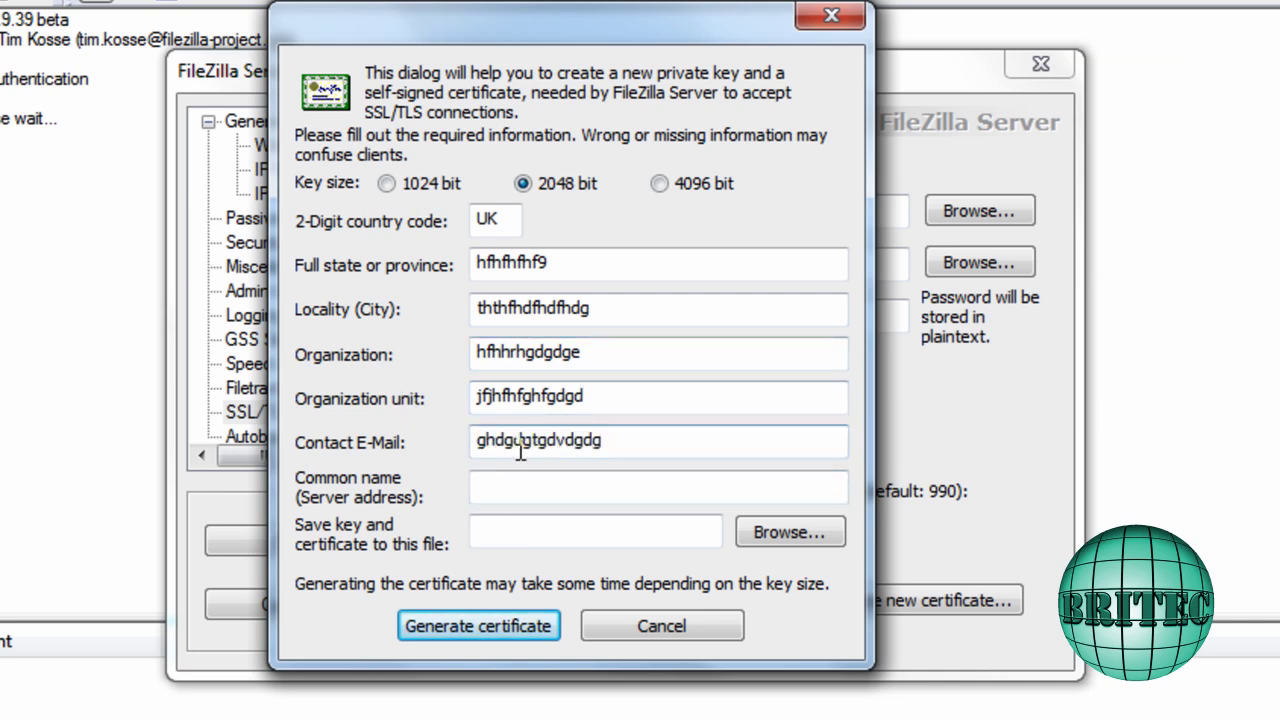
{"action": "key", "text": "Tab"}
{"action": "type", "text": "jdjdjdhdhgdgdgd"}
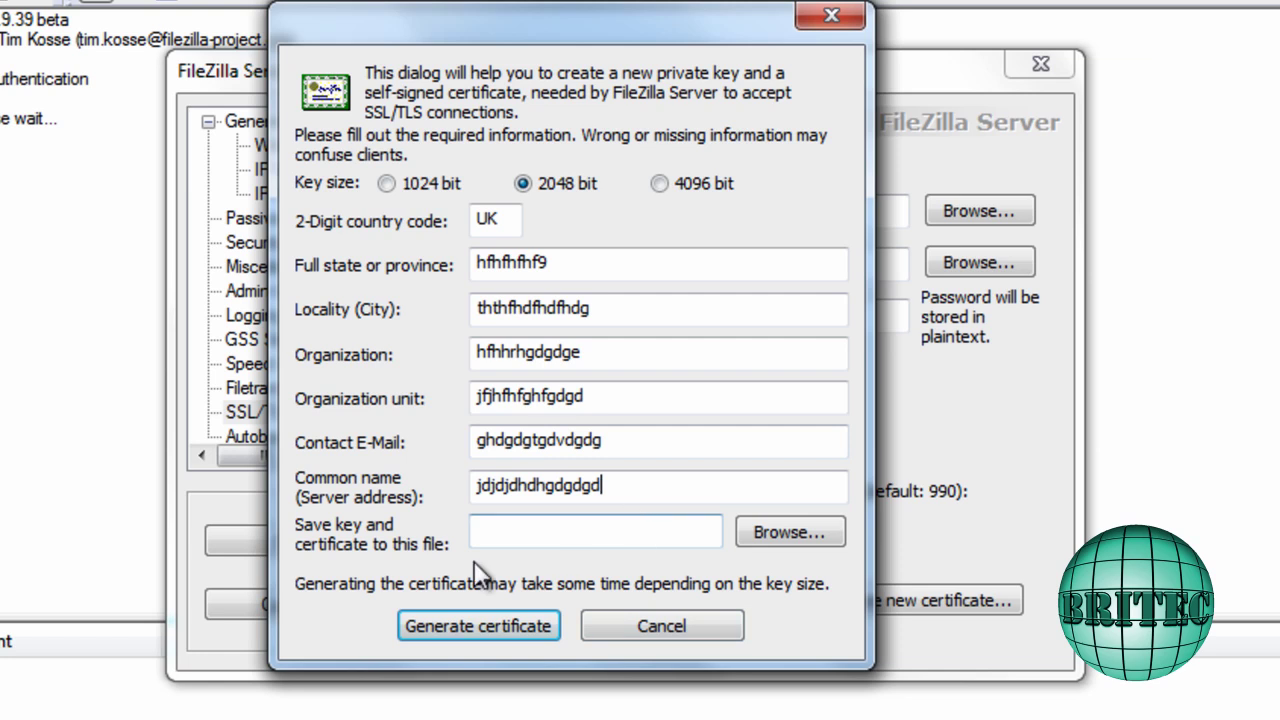
Make a new SSL folder on Archive (E:) and save certificate.crt inside it
{"action": "left_click", "coordinate": [802, 534]}
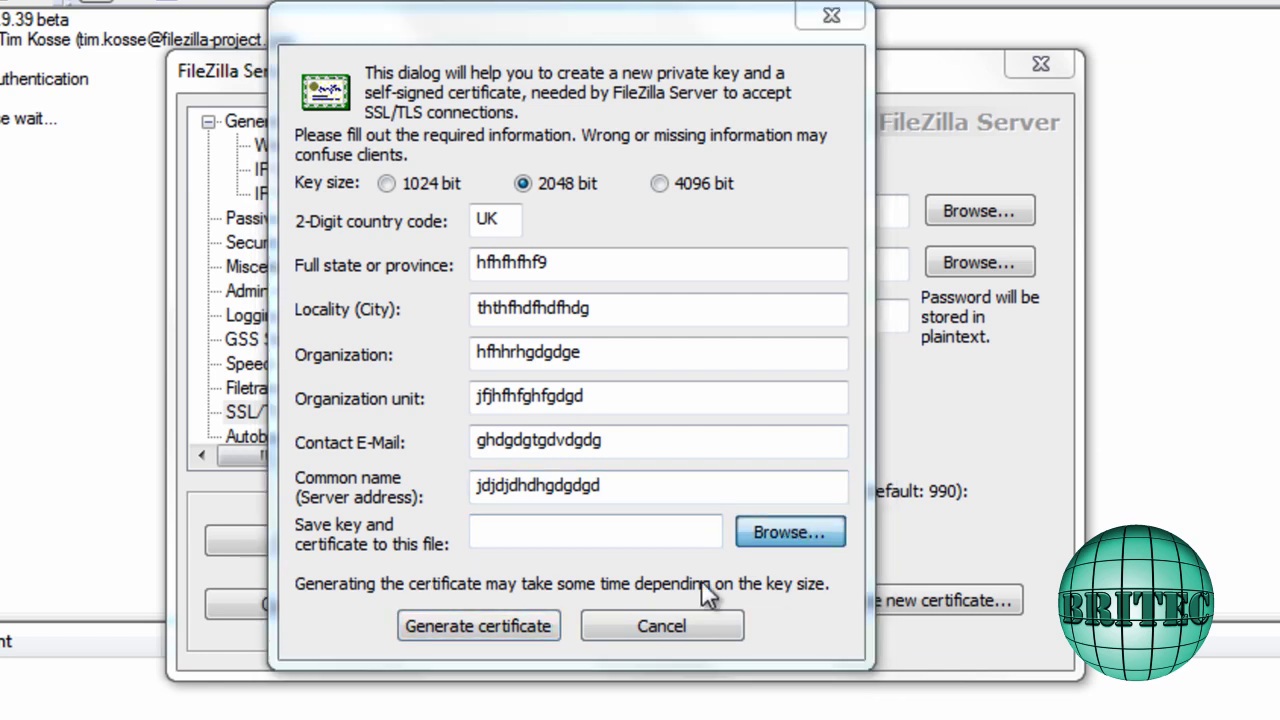
{"action": "left_click_drag", "start_coordinate": [310, 183], "coordinate": [340, 347]}
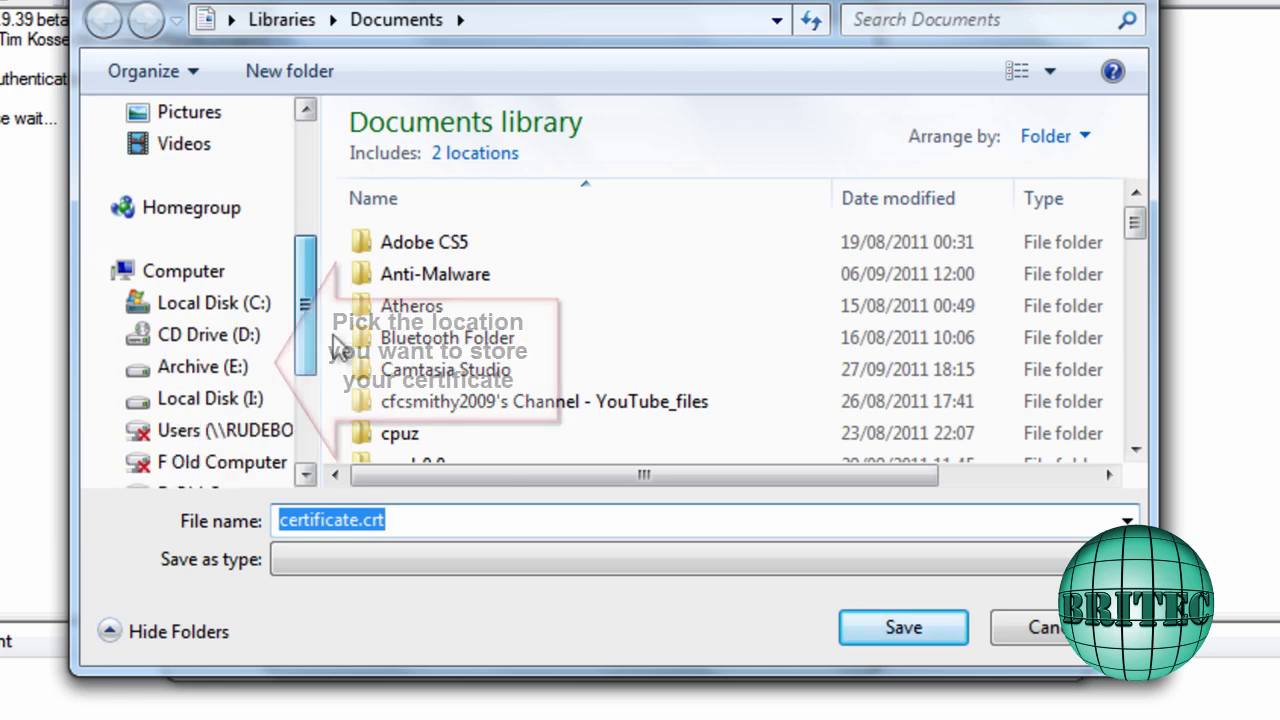
{"action": "left_click", "coordinate": [190, 367]}
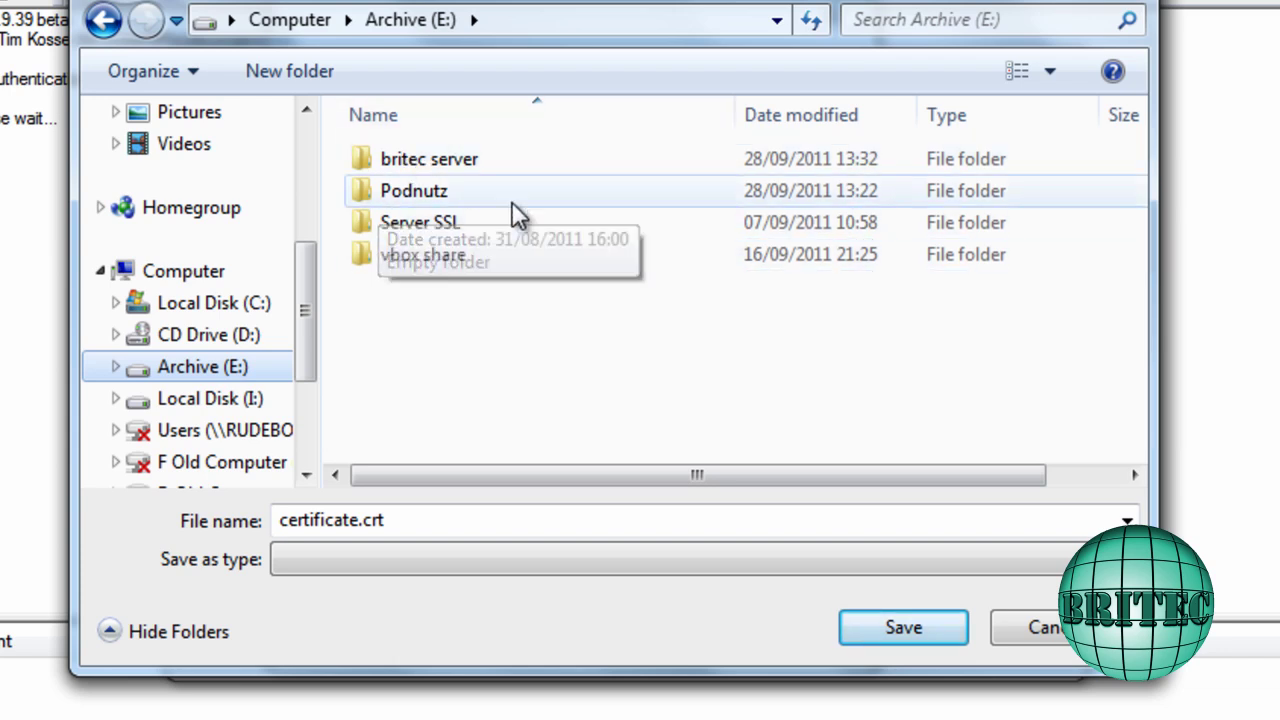
{"action": "right_click", "coordinate": [381, 346]}
{"action": "mouse_move", "coordinate": [498, 700]}
{"action": "left_click", "coordinate": [868, 288]}
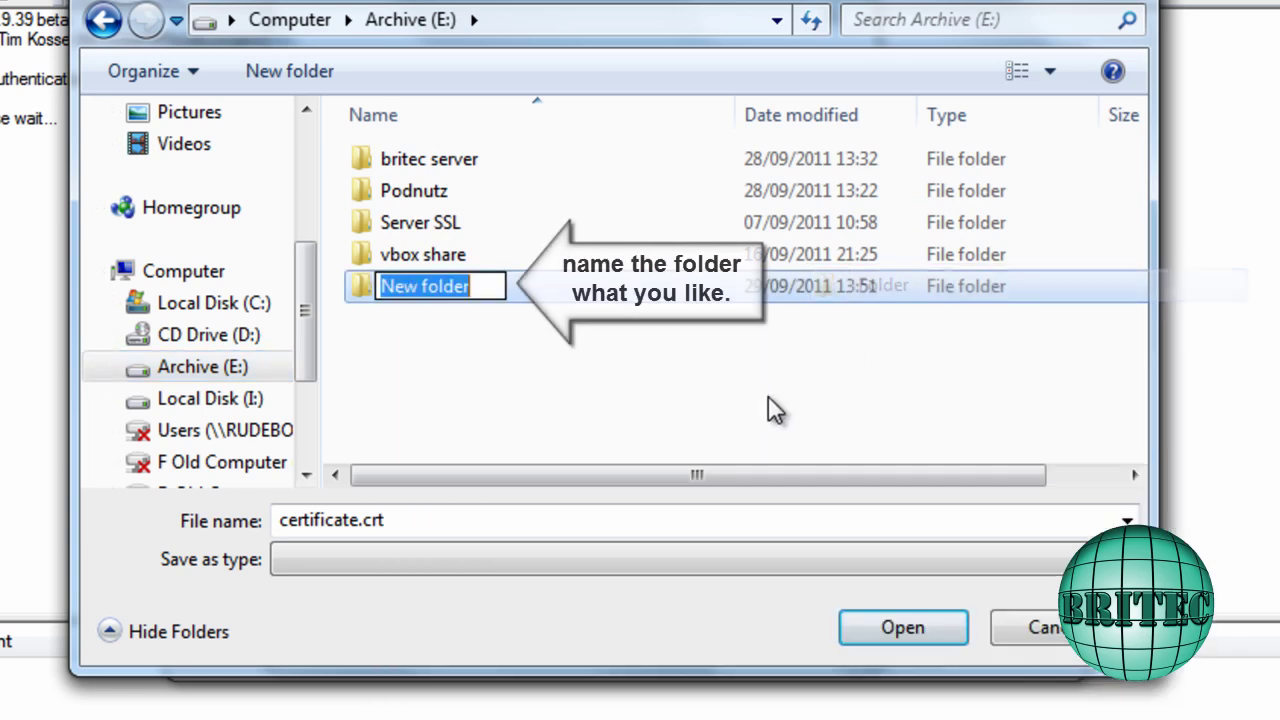
{"action": "type", "text": "SSL"}
{"action": "left_click", "coordinate": [640, 388]}
{"action": "double_click", "coordinate": [409, 289]}
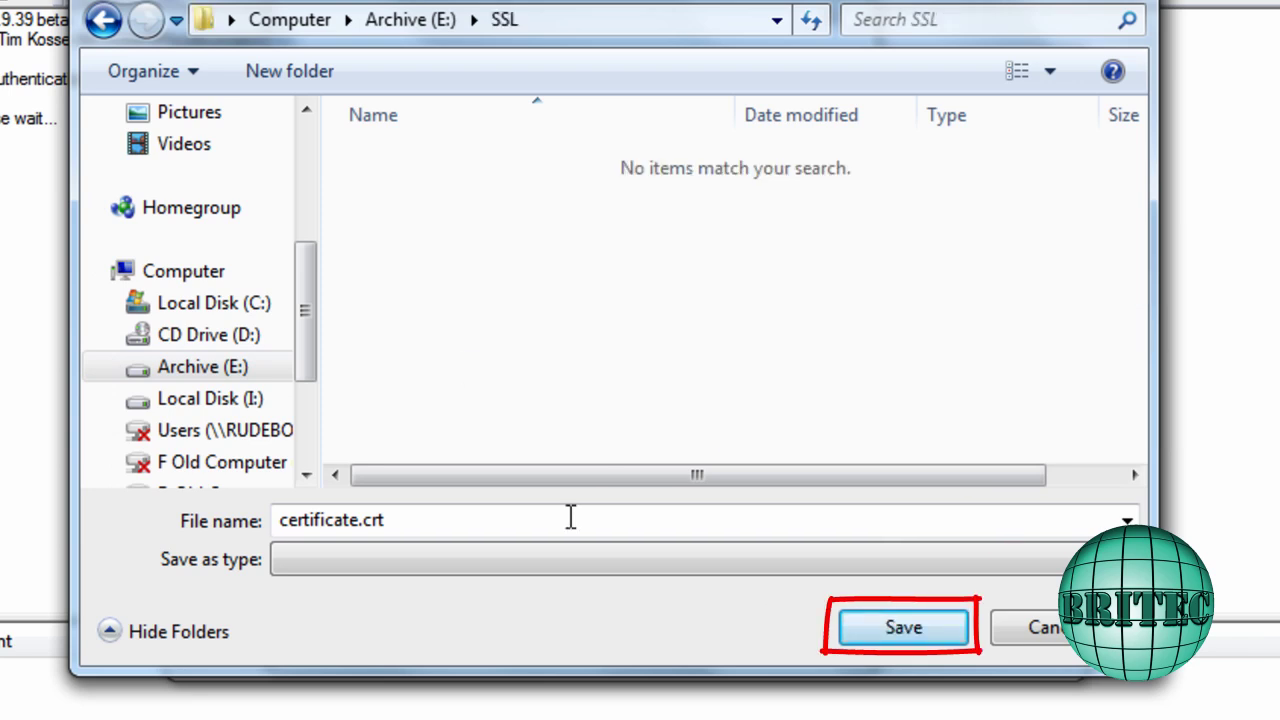
{"action": "left_click", "coordinate": [915, 628]}
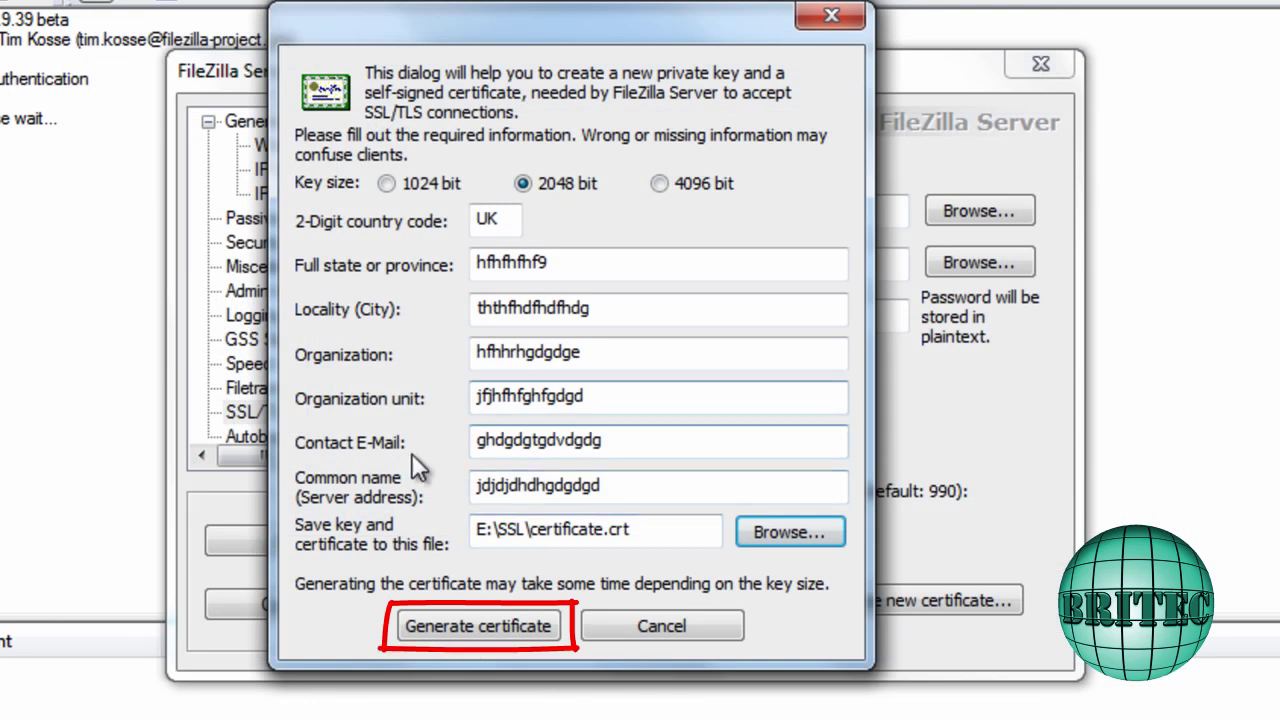
Generate the certificate at E:\SSL\certificate.crt and enable Force PROT P
{"action": "left_click", "coordinate": [475, 630]}
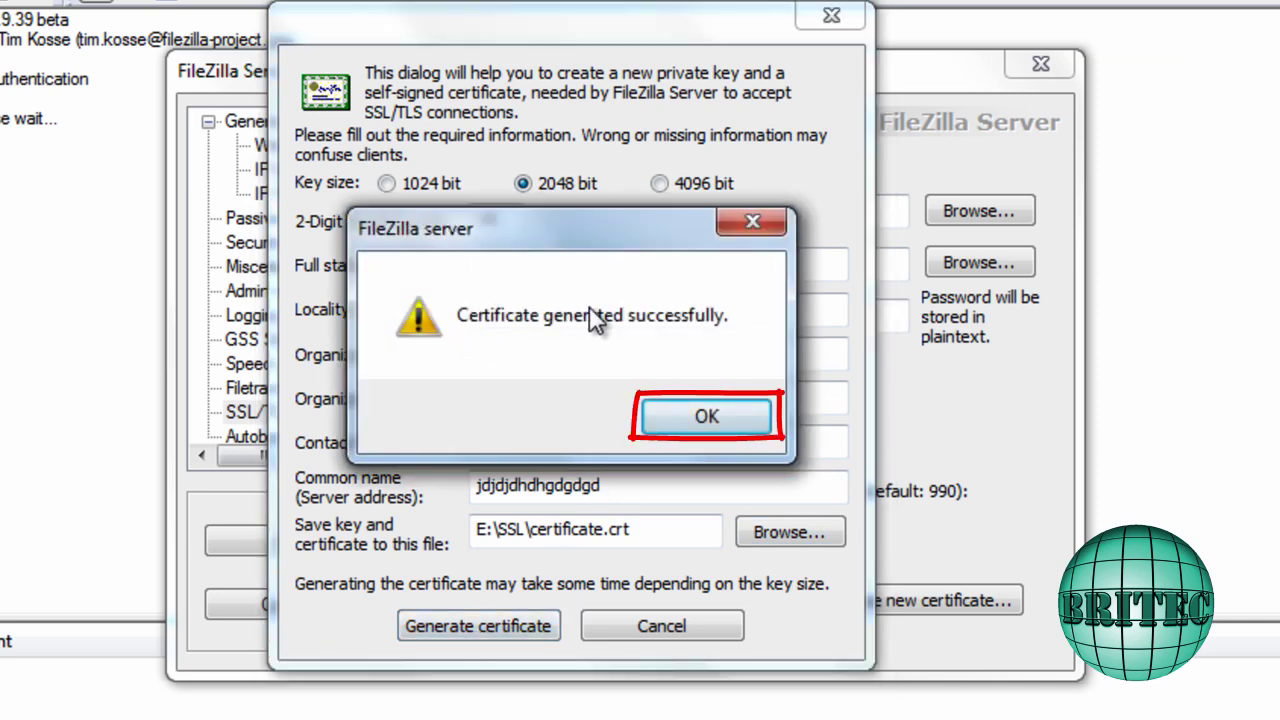
{"action": "left_click", "coordinate": [707, 420]}
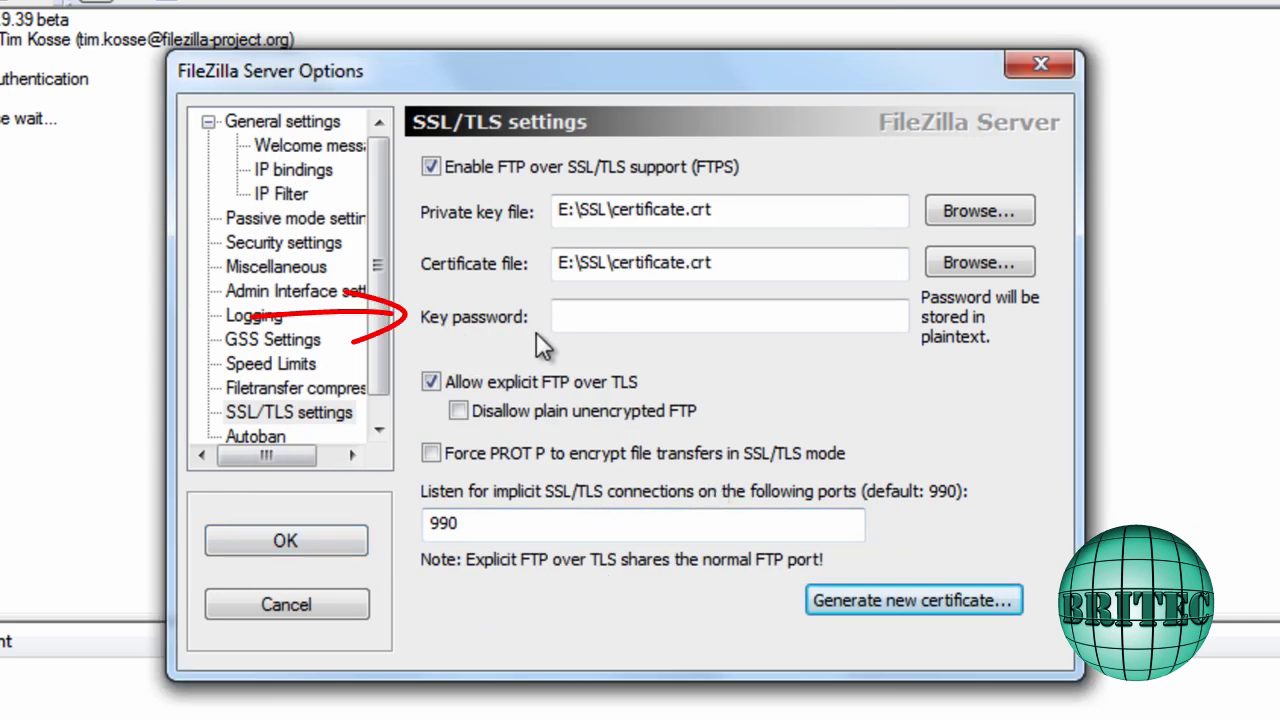
{"action": "left_click", "coordinate": [431, 453]}
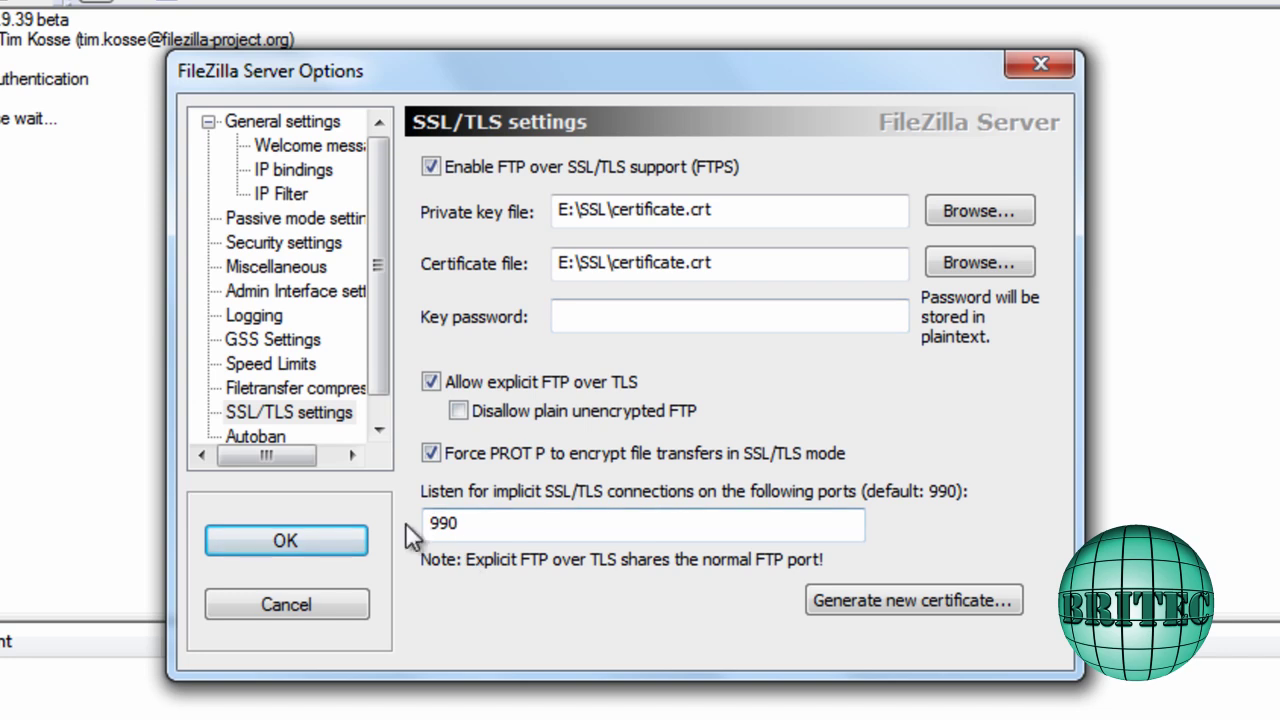
Enter a password in the Key password field
{"action": "left_click_drag", "start_coordinate": [463, 523], "coordinate": [420, 528]}
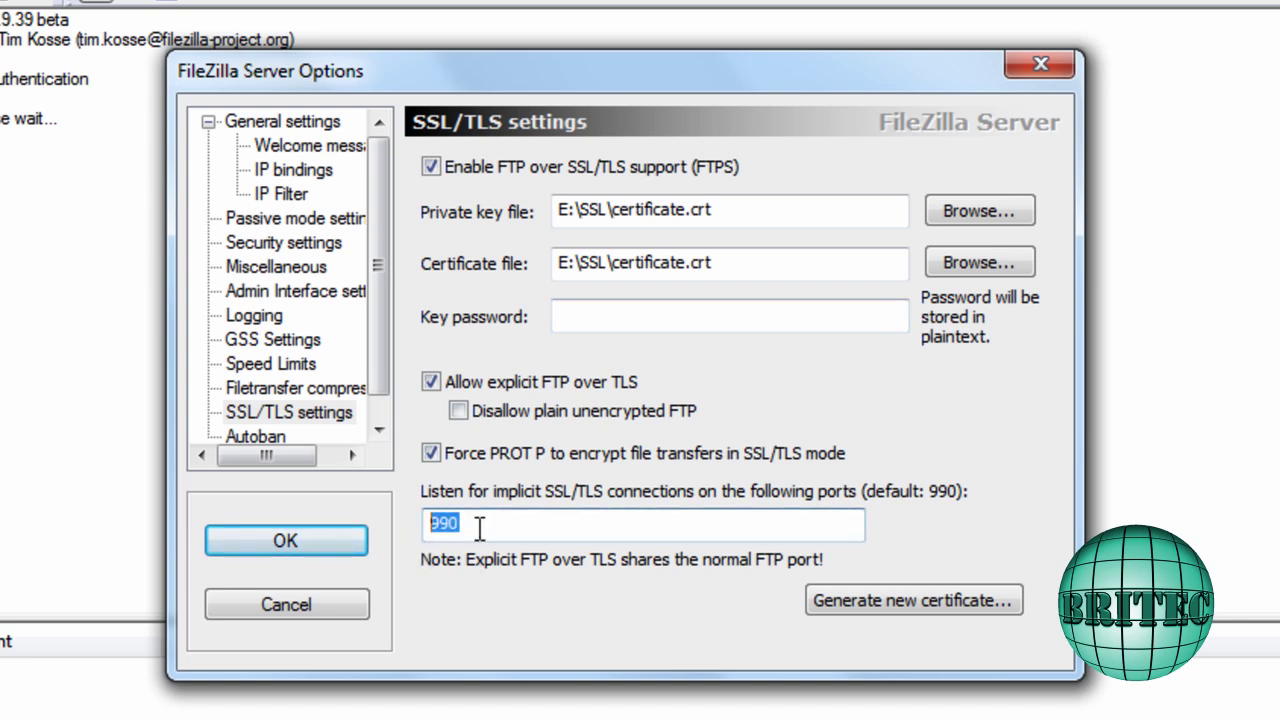
{"action": "left_click", "coordinate": [563, 315]}
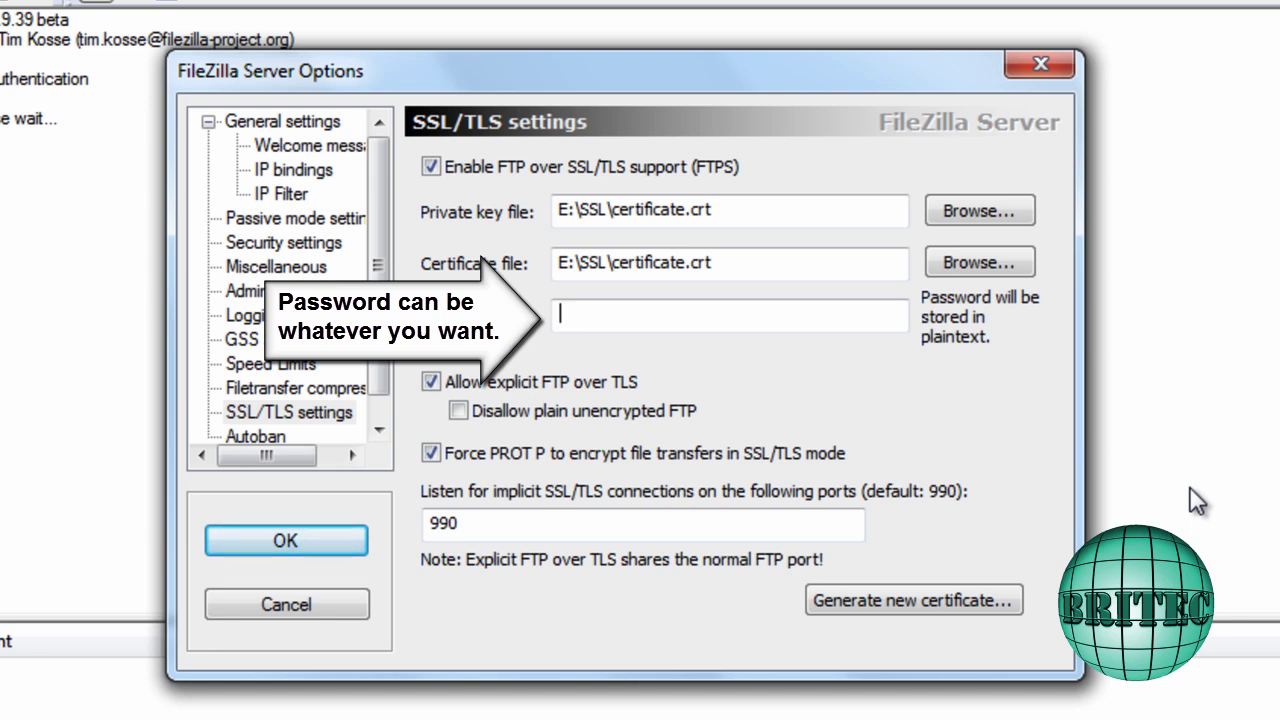
{"action": "type", "text": "•••••"}
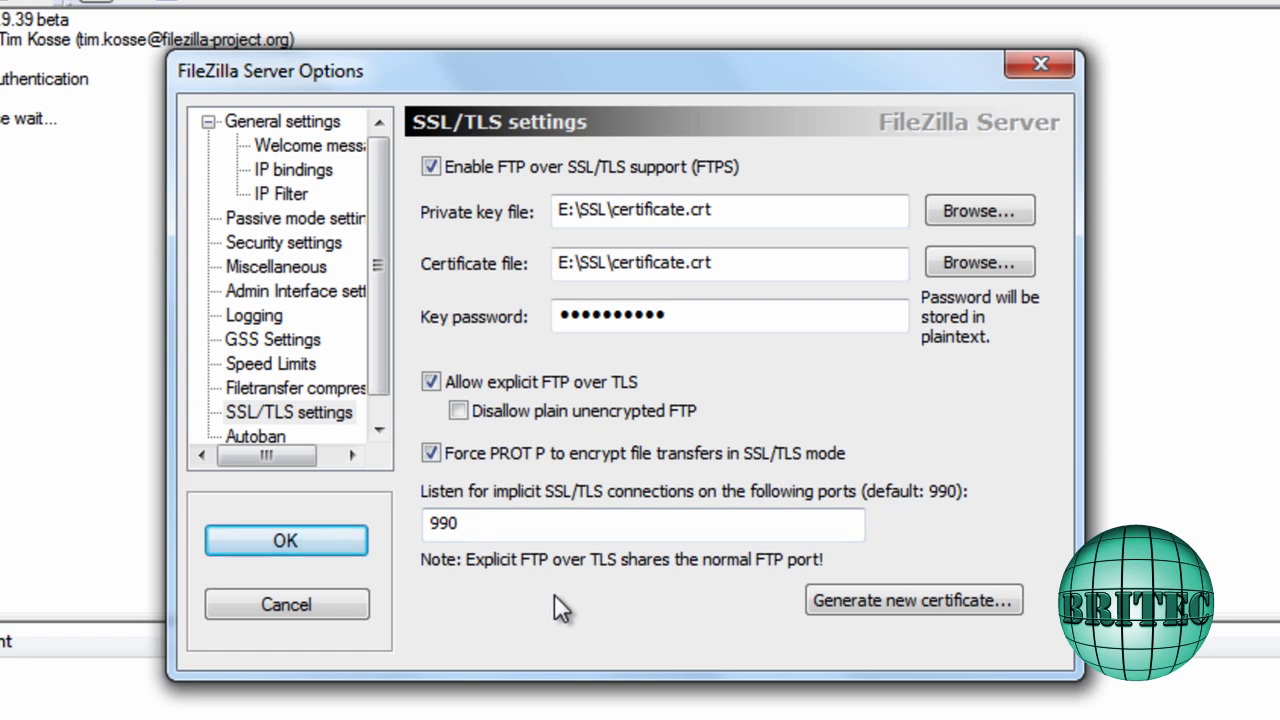
{"action": "scroll", "coordinate": [380, 380], "scroll_direction": "down", "scroll_amount": 1}
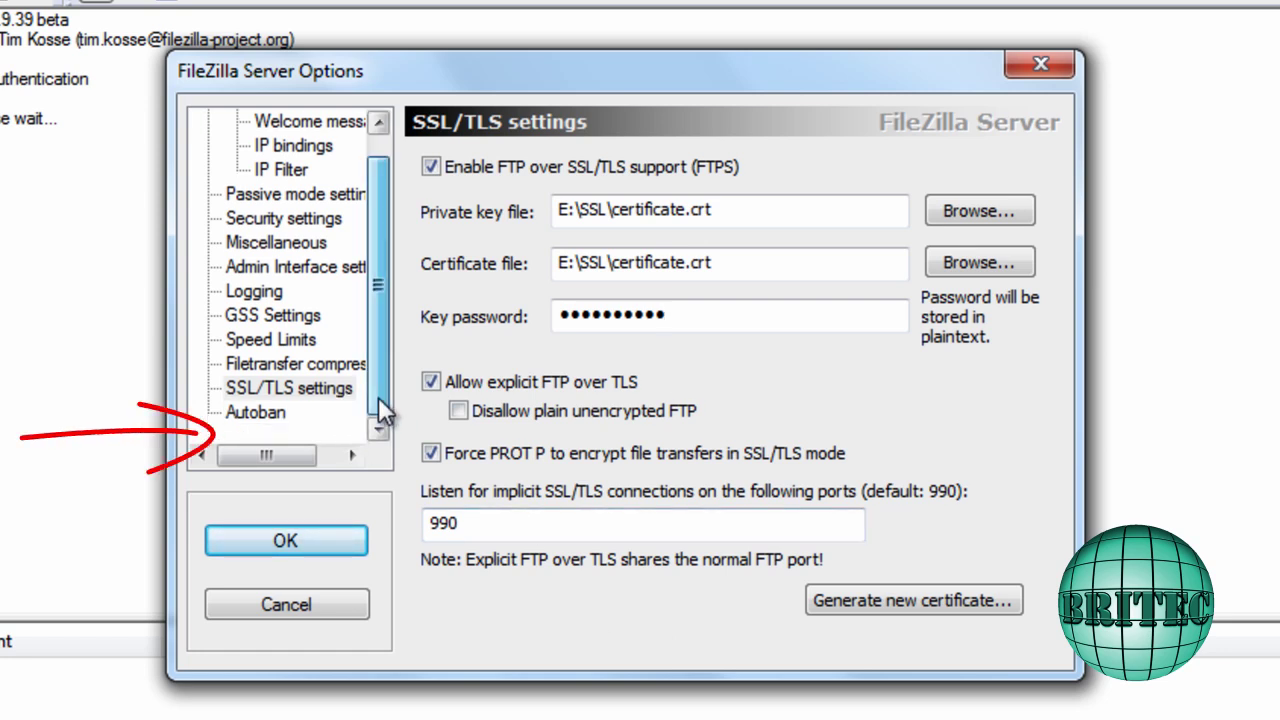
Enable autoban: ban an IP after 10 failed logins for 48 hours, then return to SSL/TLS settings
{"action": "left_click", "coordinate": [270, 413]}
{"action": "left_click", "coordinate": [430, 315]}
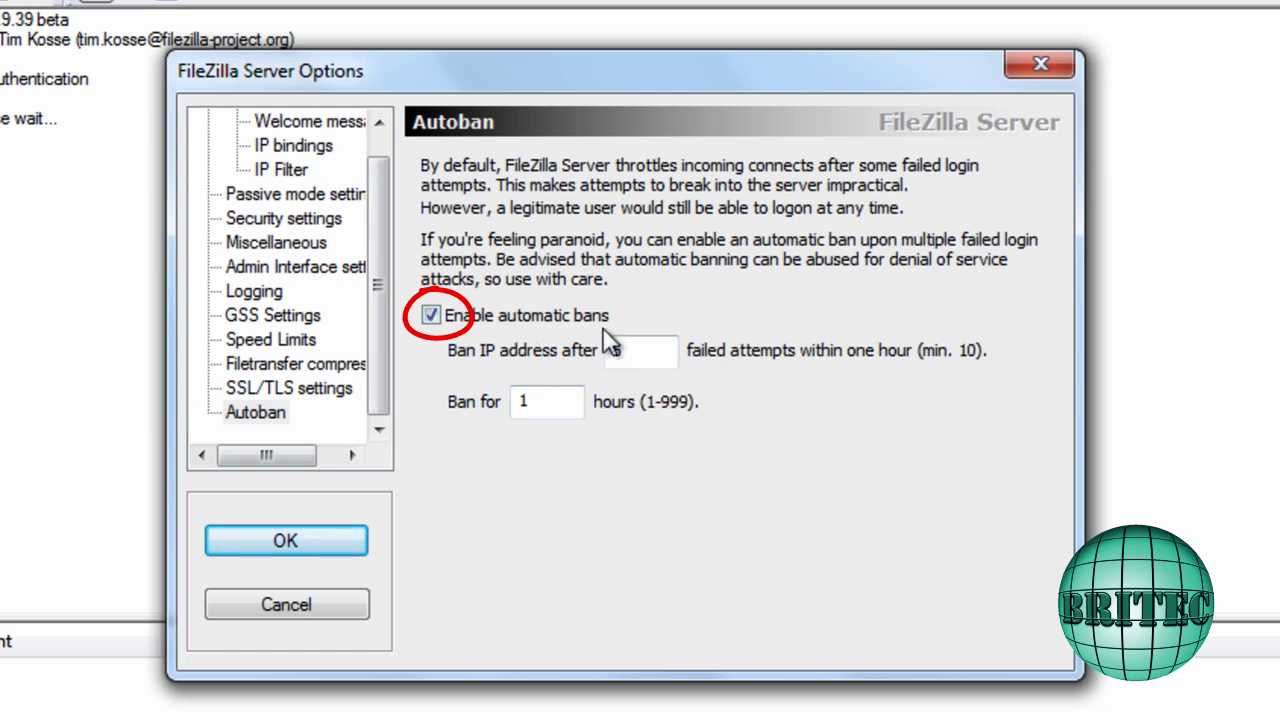
{"action": "double_click", "coordinate": [626, 352]}
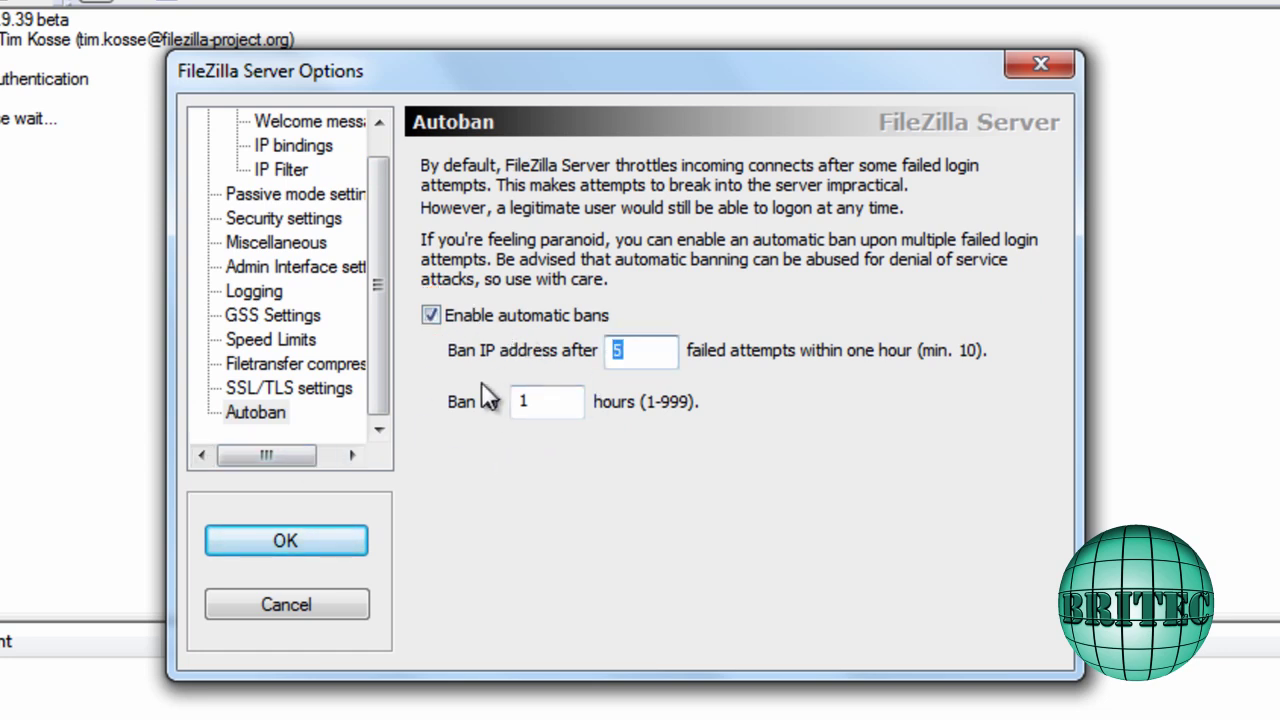
{"action": "type", "text": "10"}
{"action": "double_click", "coordinate": [530, 401]}
{"action": "type", "text": "48"}
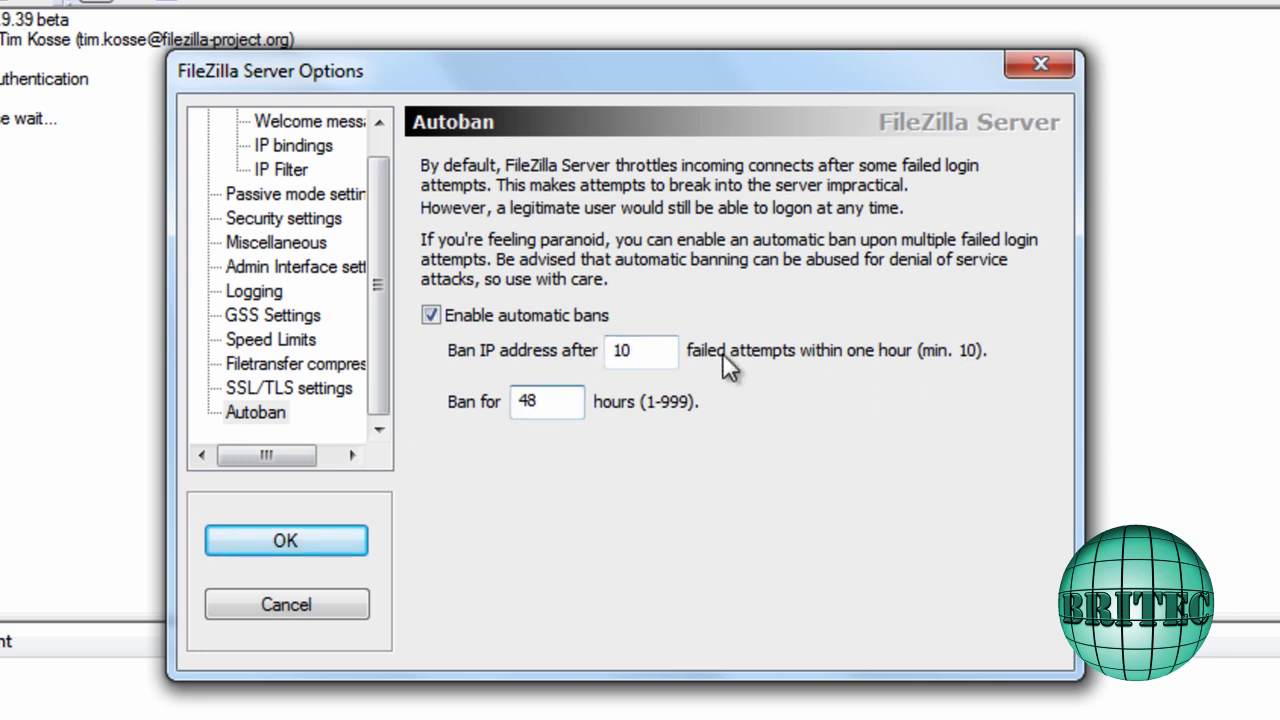
{"action": "left_click", "coordinate": [289, 392]}
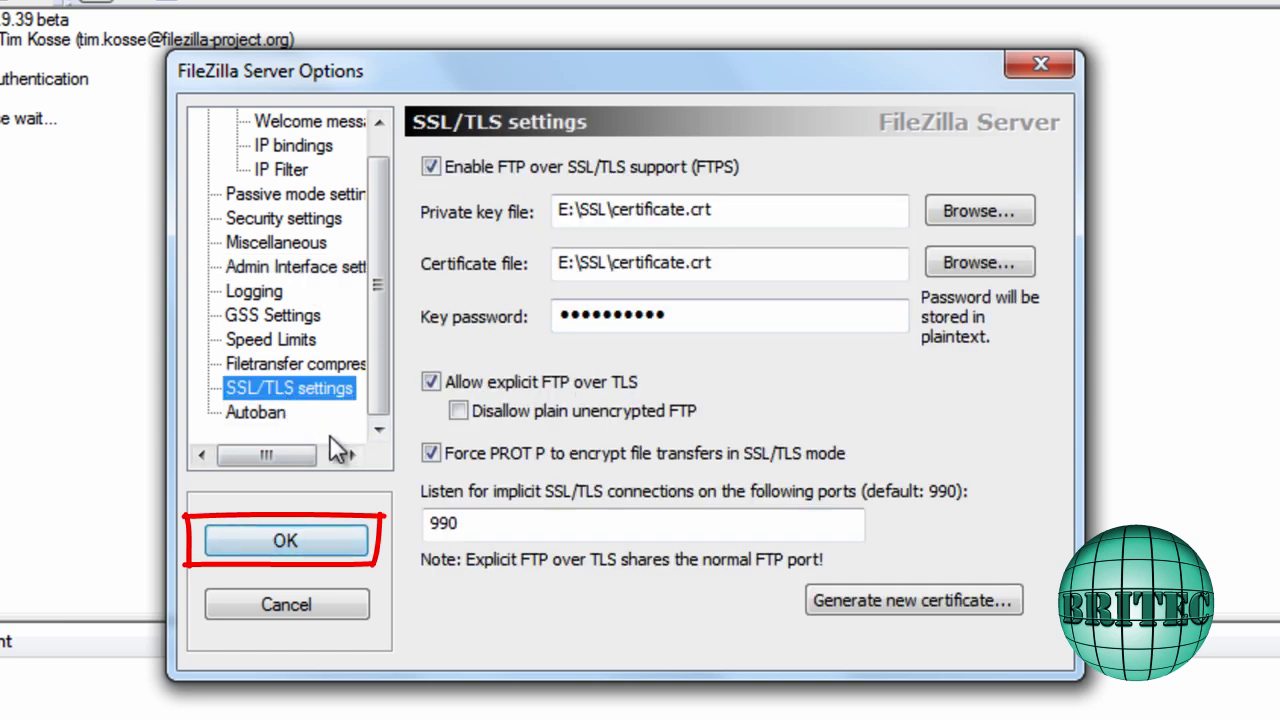
After the invalid-IP warning, change the passive-mode IP to 192.168.0.2 and save the options
{"action": "left_click", "coordinate": [303, 537]}
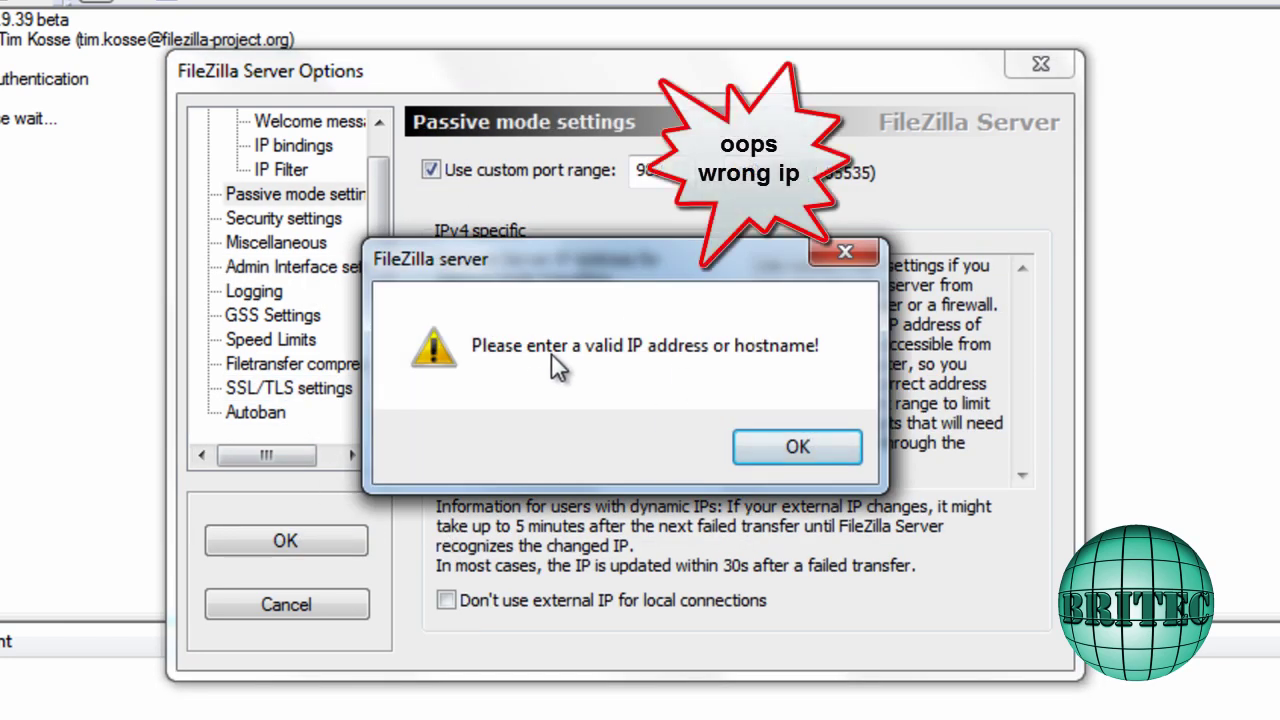
{"action": "left_click", "coordinate": [797, 449]}
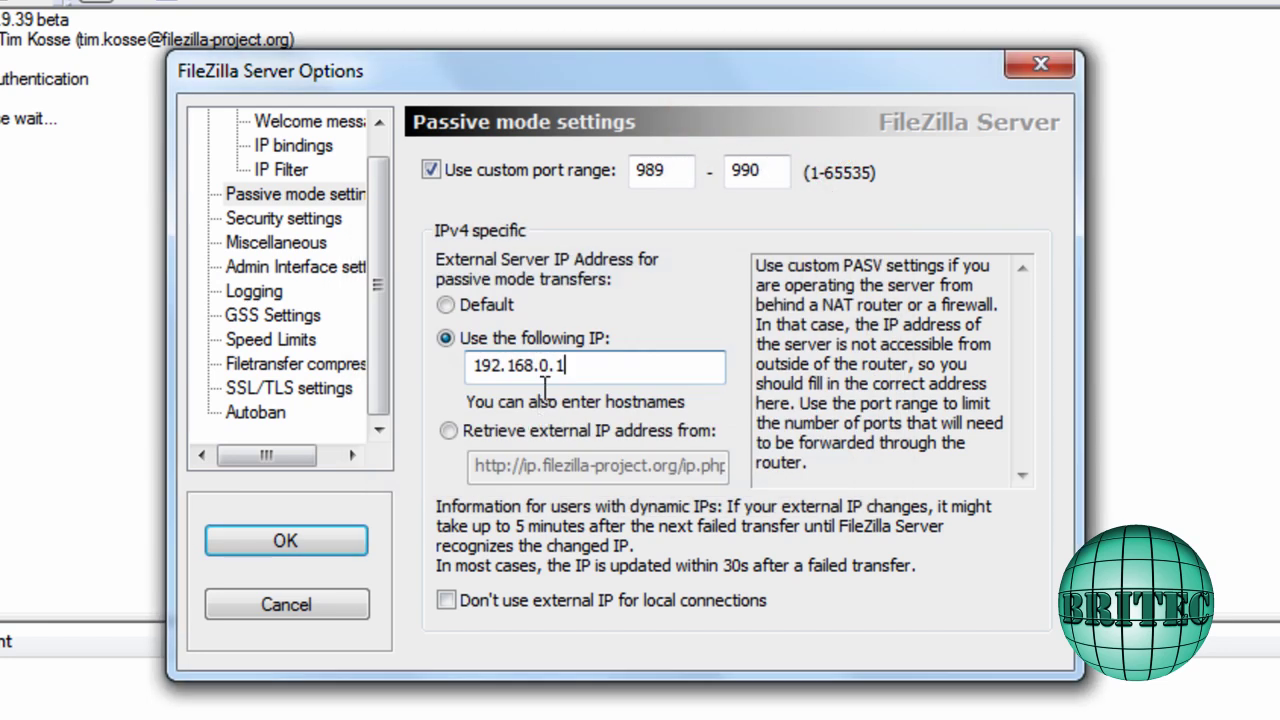
{"action": "left_click_drag", "start_coordinate": [567, 366], "coordinate": [556, 366]}
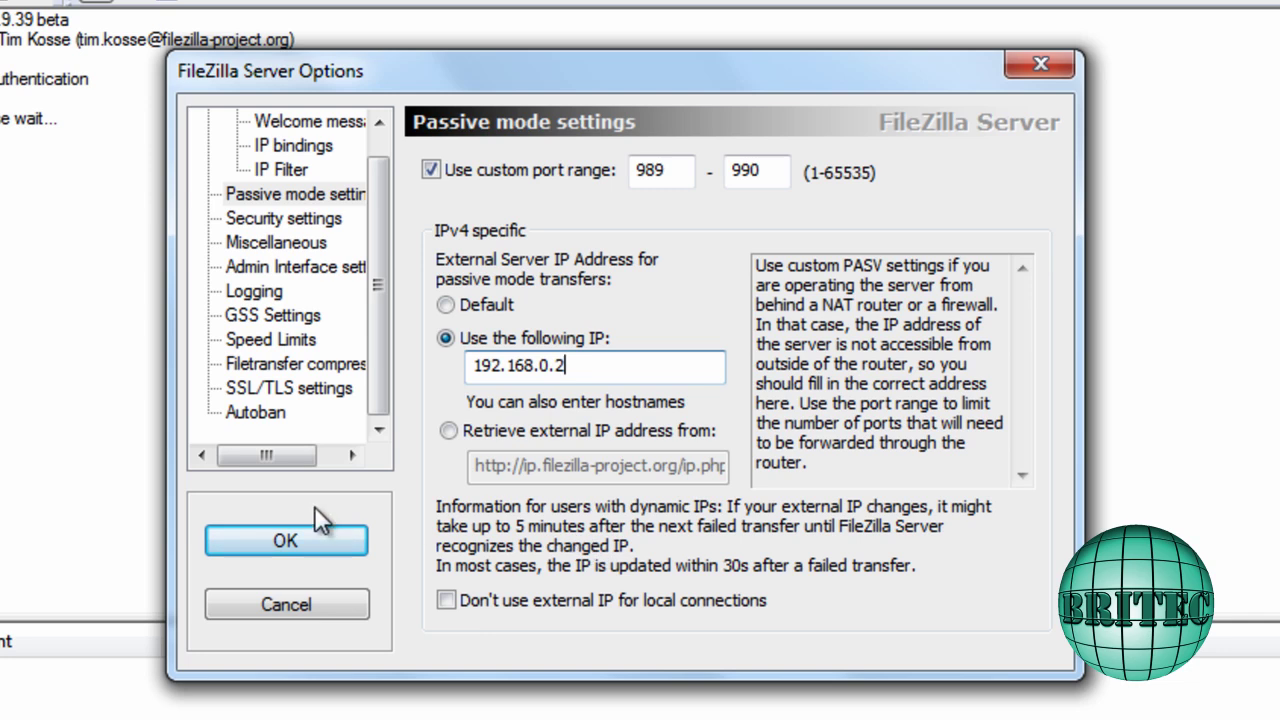
{"action": "left_click", "coordinate": [292, 539]}
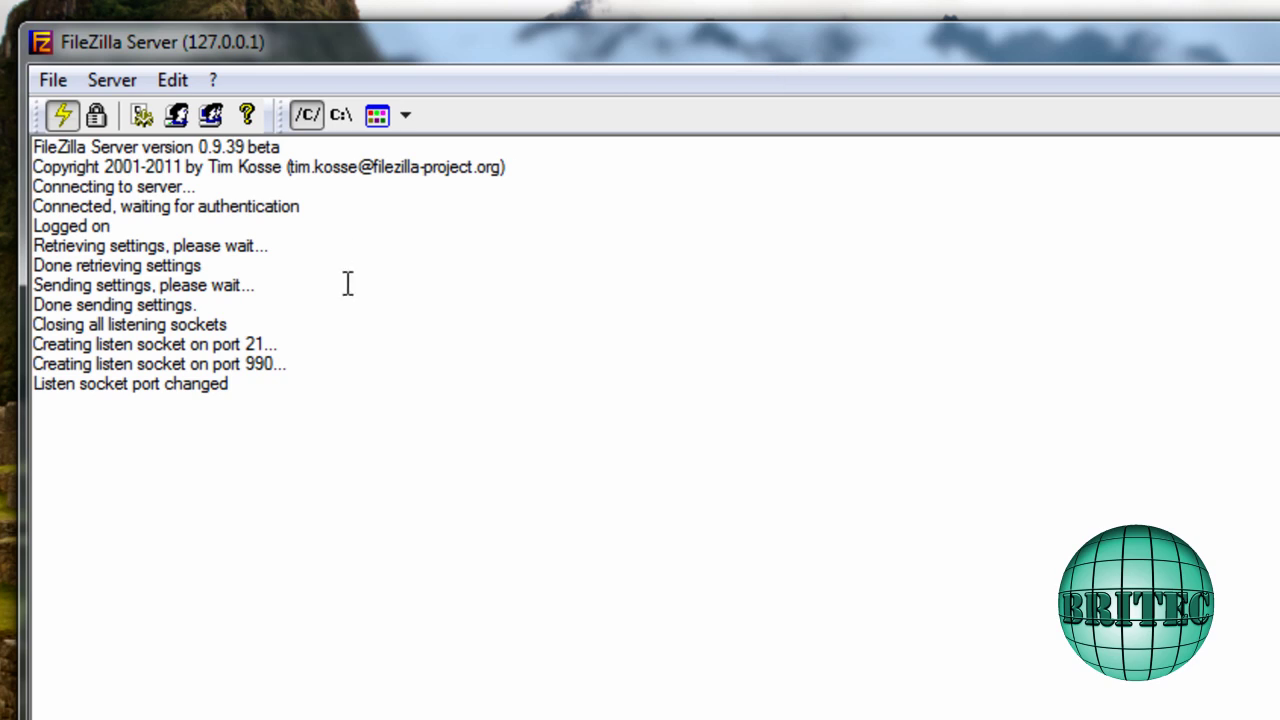
Add a user group named 'podnutz' and tick Force SSL for user login
{"action": "left_click", "coordinate": [174, 82]}
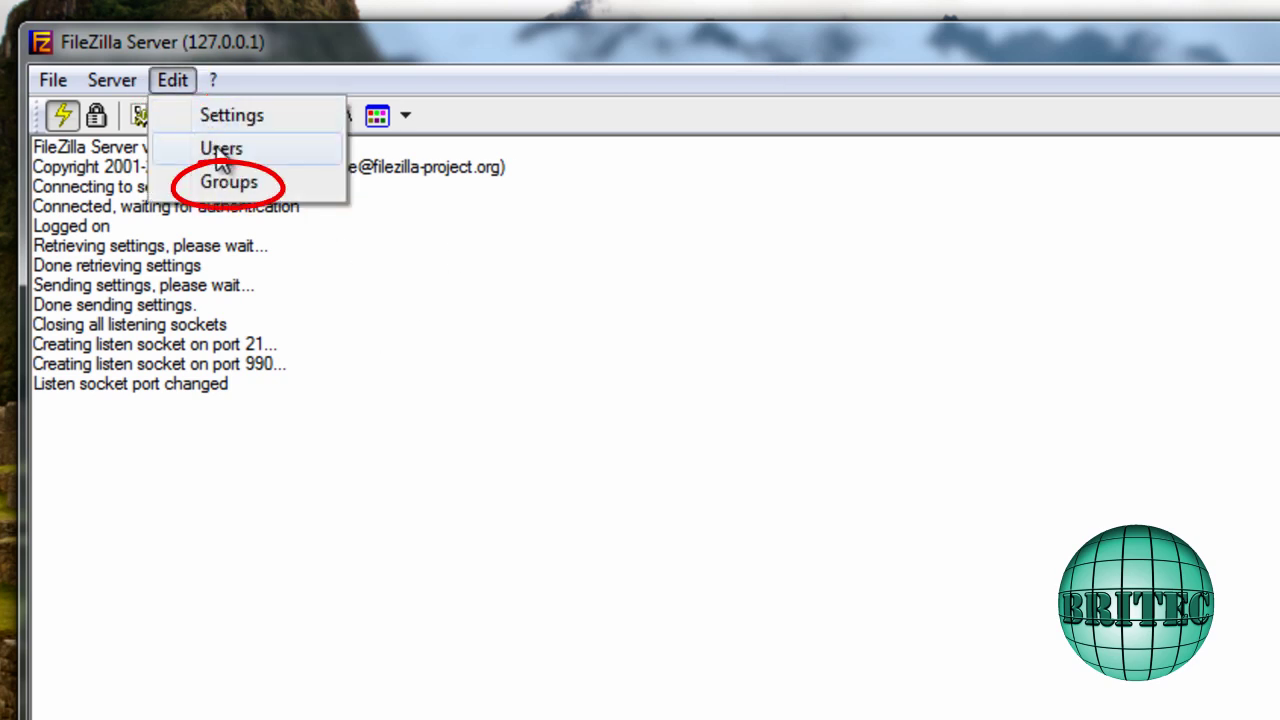
{"action": "left_click", "coordinate": [224, 190]}
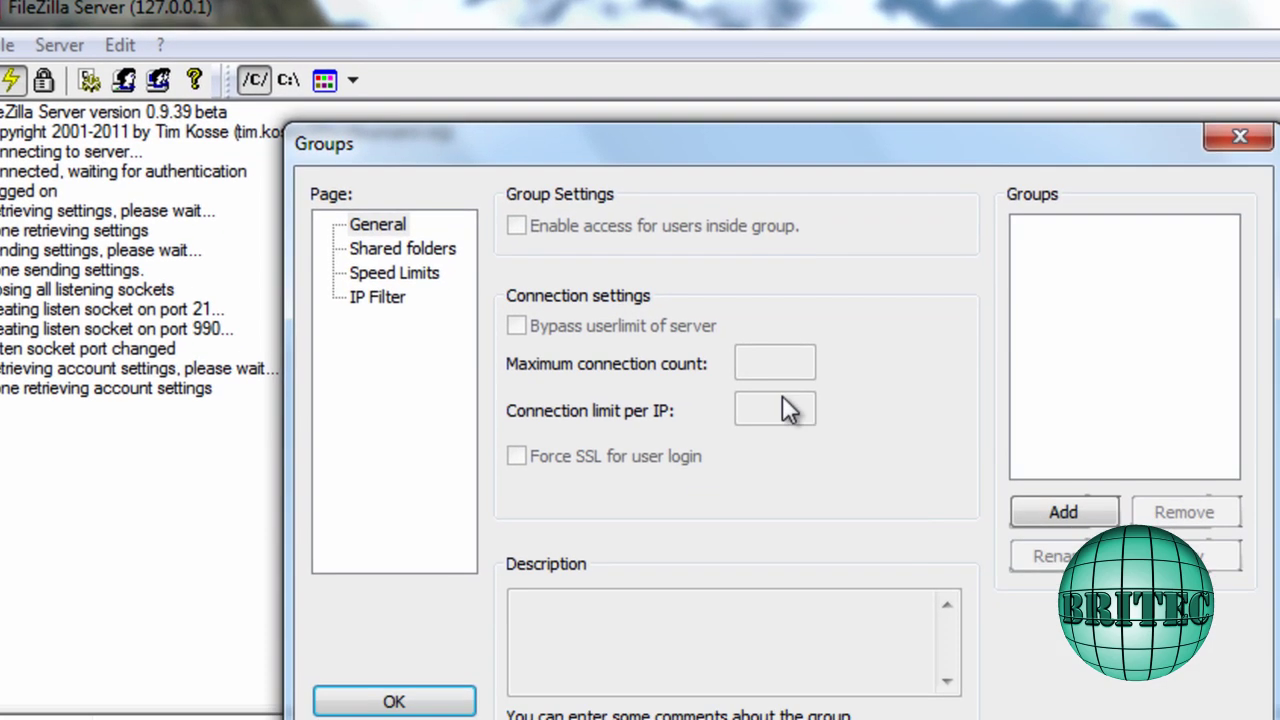
{"action": "left_click", "coordinate": [397, 238]}
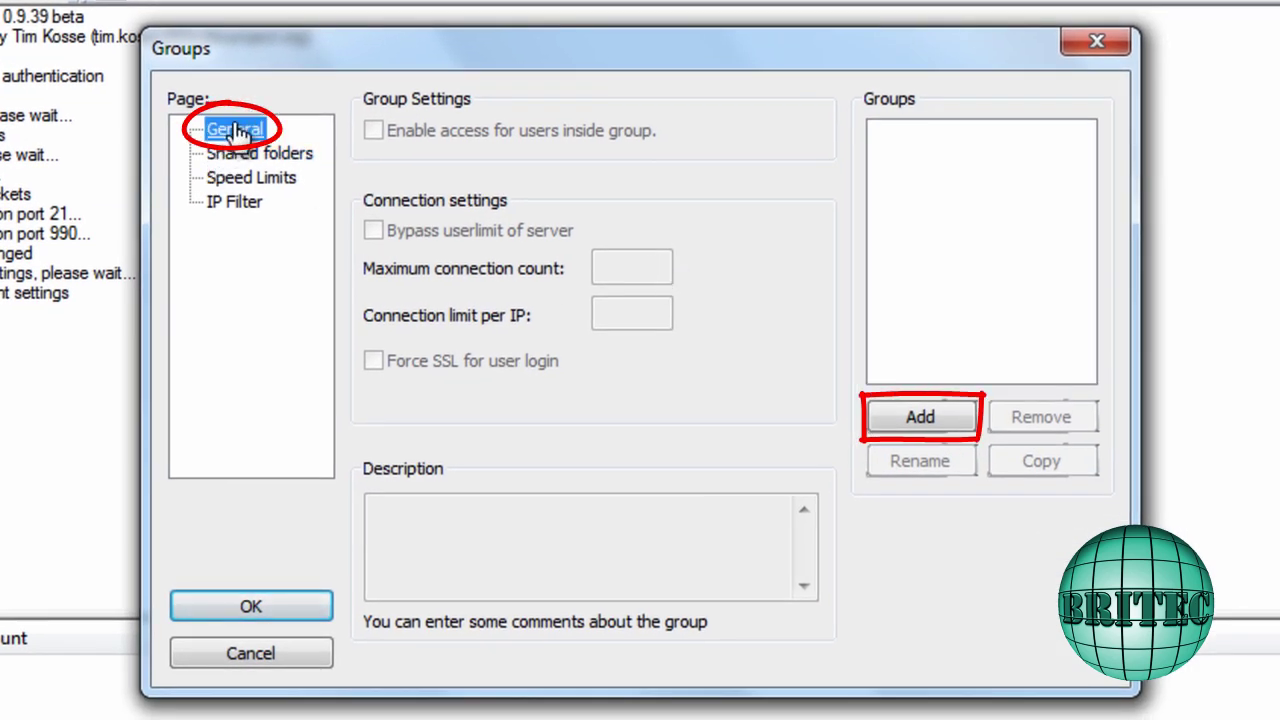
{"action": "left_click", "coordinate": [940, 434]}
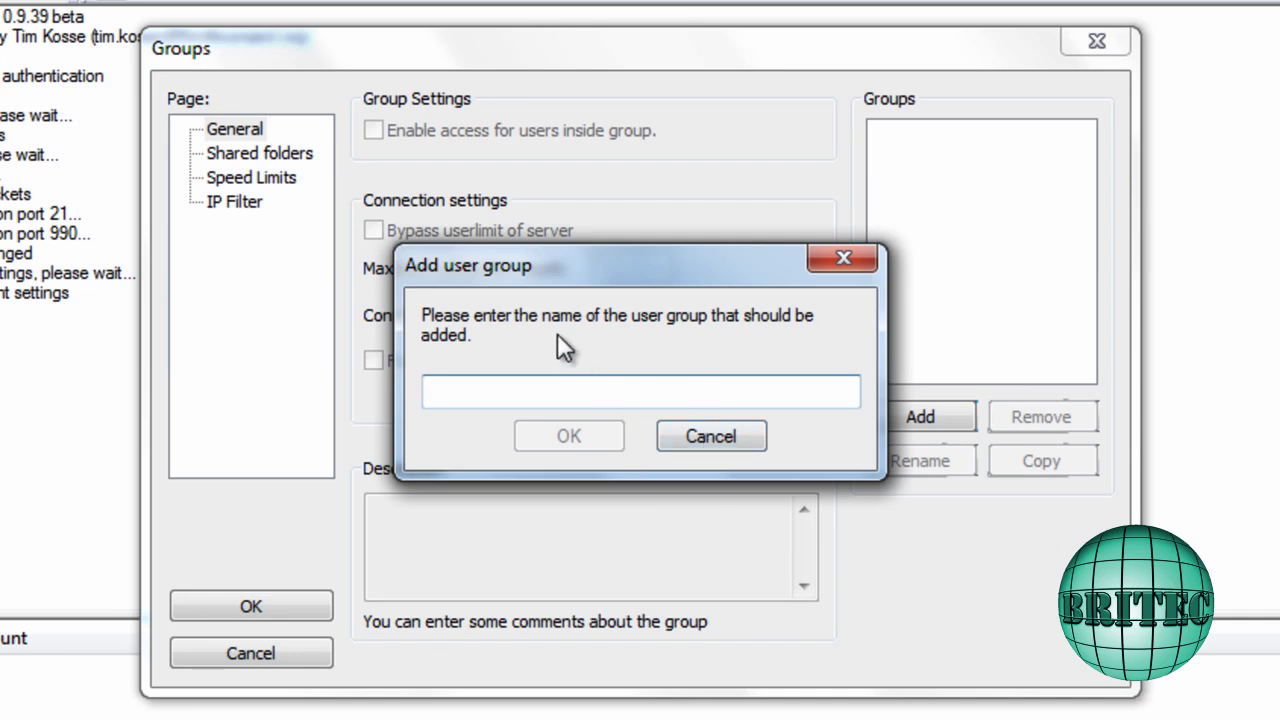
{"action": "type", "text": "po"}
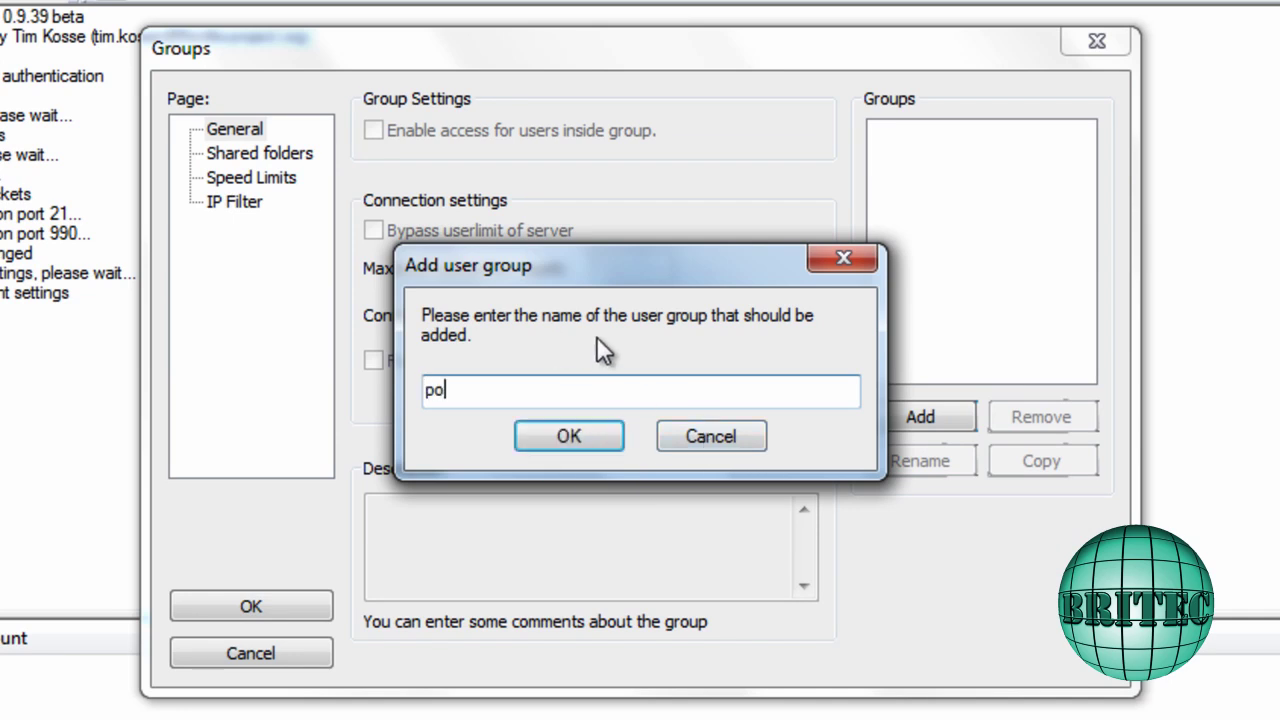
{"action": "type", "text": "dnutz"}
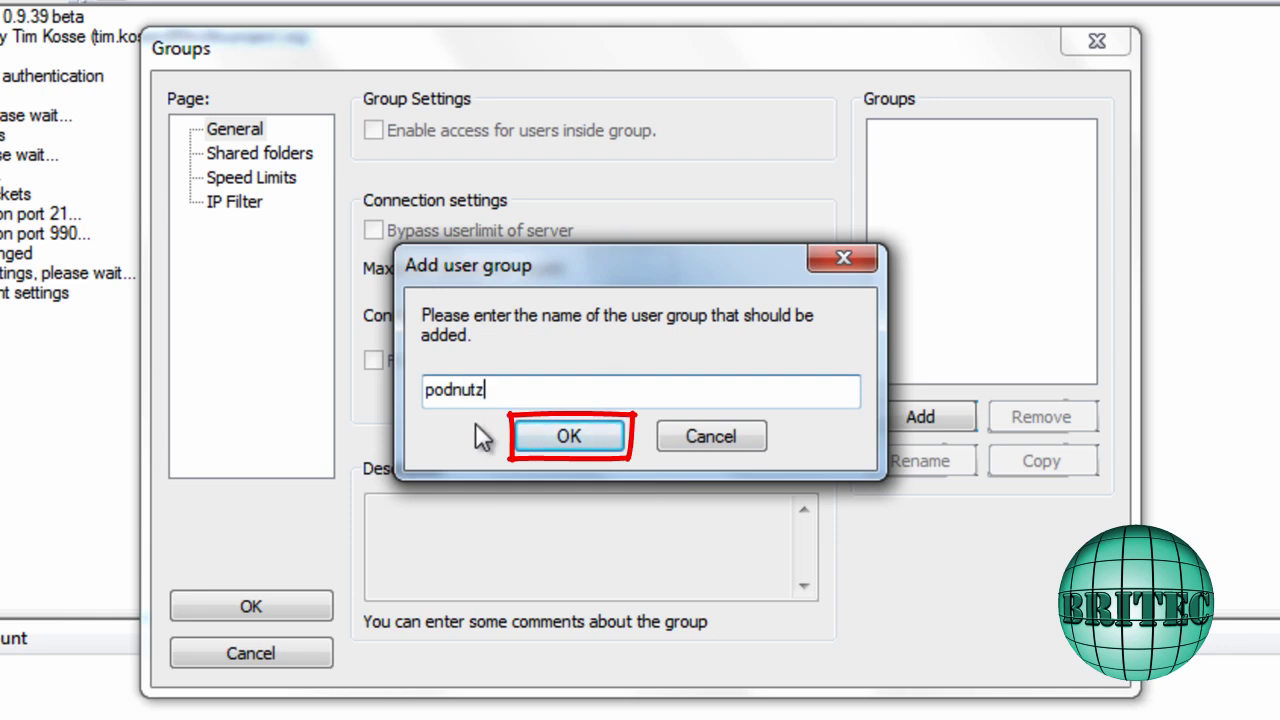
{"action": "left_click", "coordinate": [548, 440]}
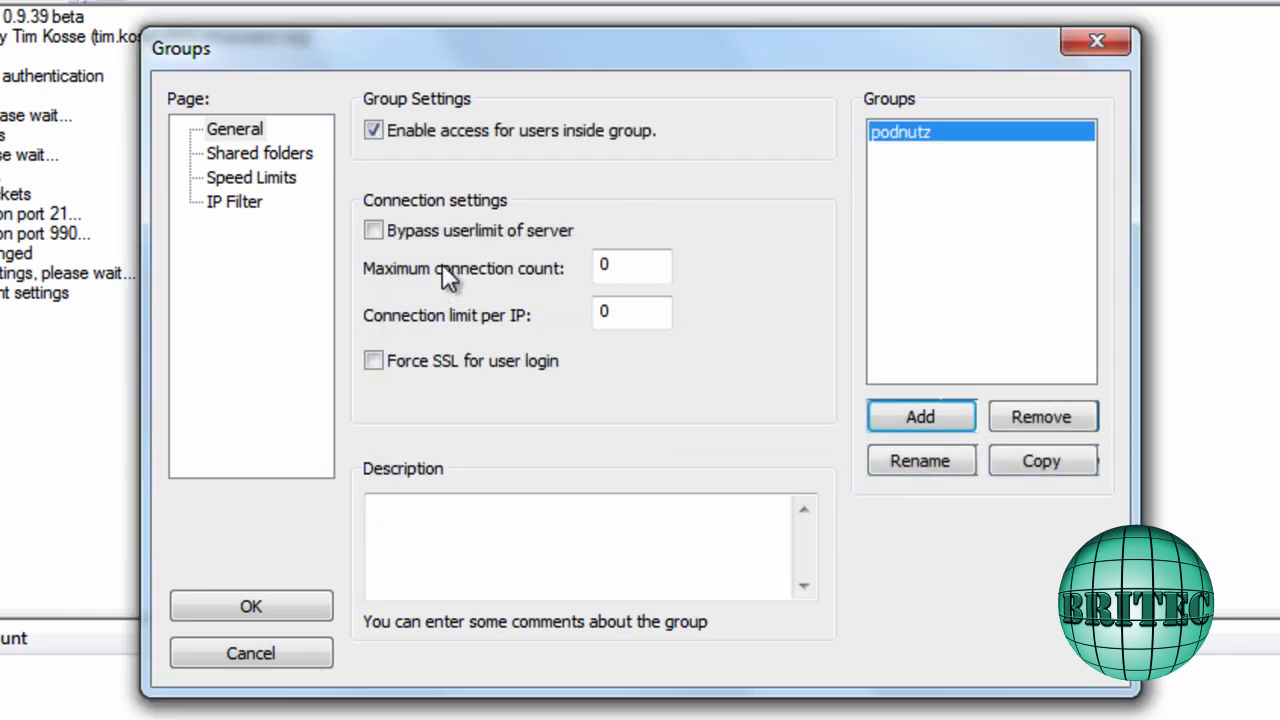
{"action": "left_click", "coordinate": [373, 361]}
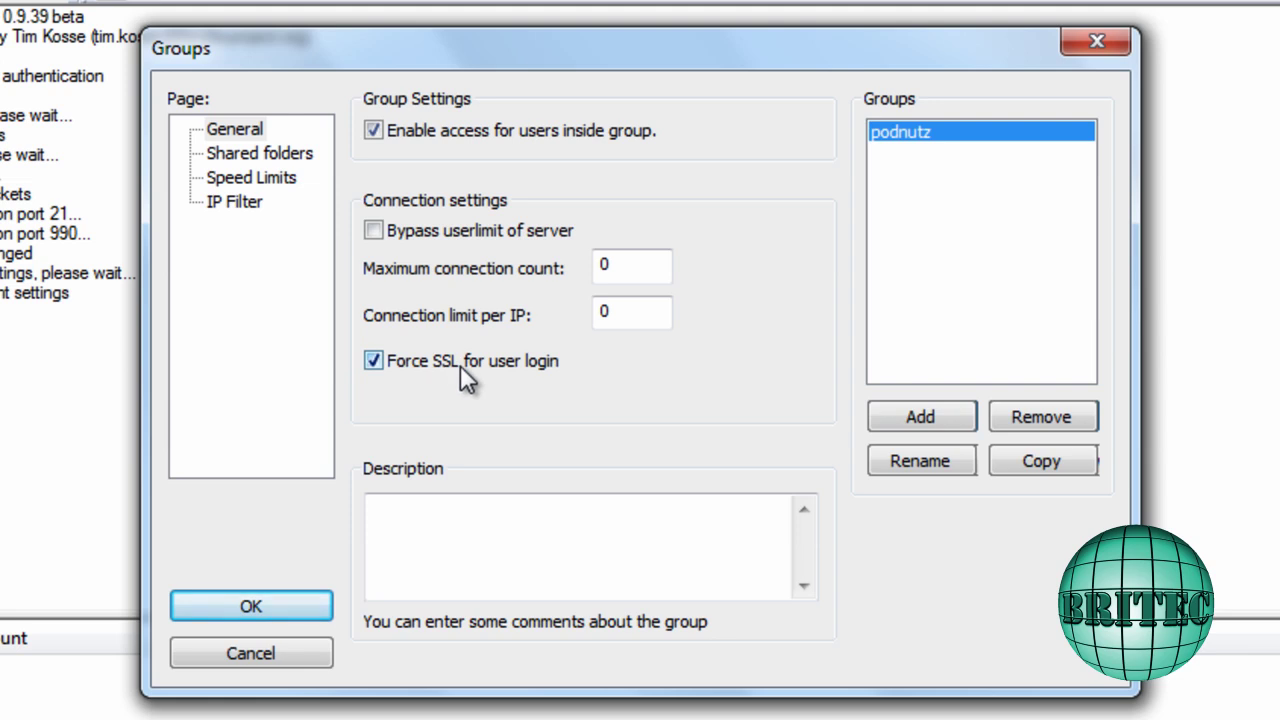
Share E:\britec server as the podnutz group's home folder and save the group settings
{"action": "left_click", "coordinate": [289, 158]}
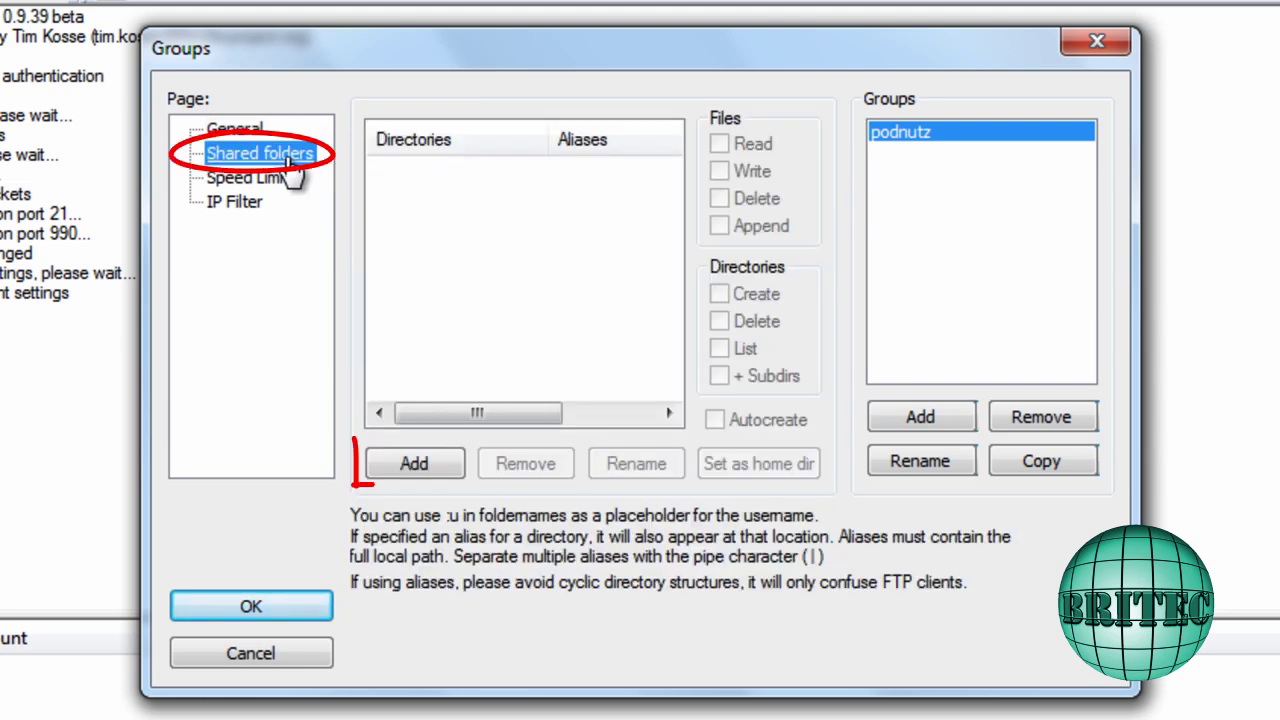
{"action": "left_click", "coordinate": [429, 472]}
{"action": "double_click", "coordinate": [550, 349]}
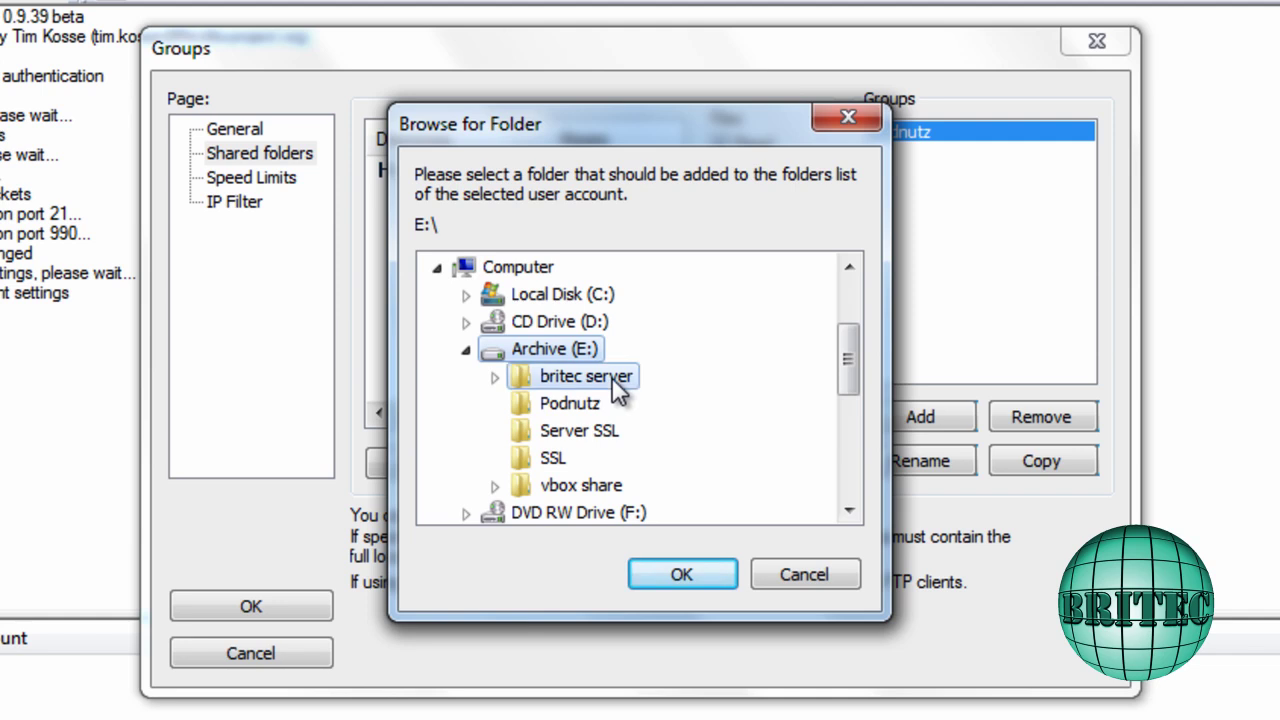
{"action": "left_click", "coordinate": [580, 377]}
{"action": "left_click", "coordinate": [680, 576]}
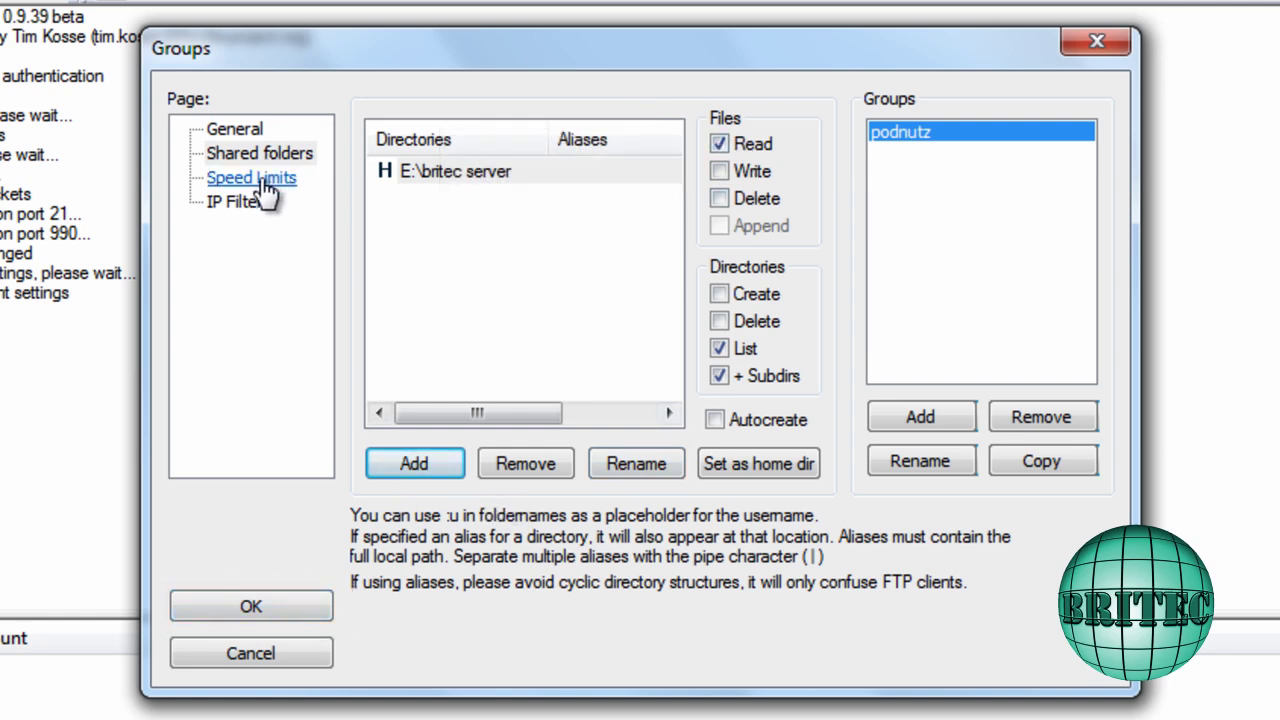
{"action": "left_click", "coordinate": [261, 612]}
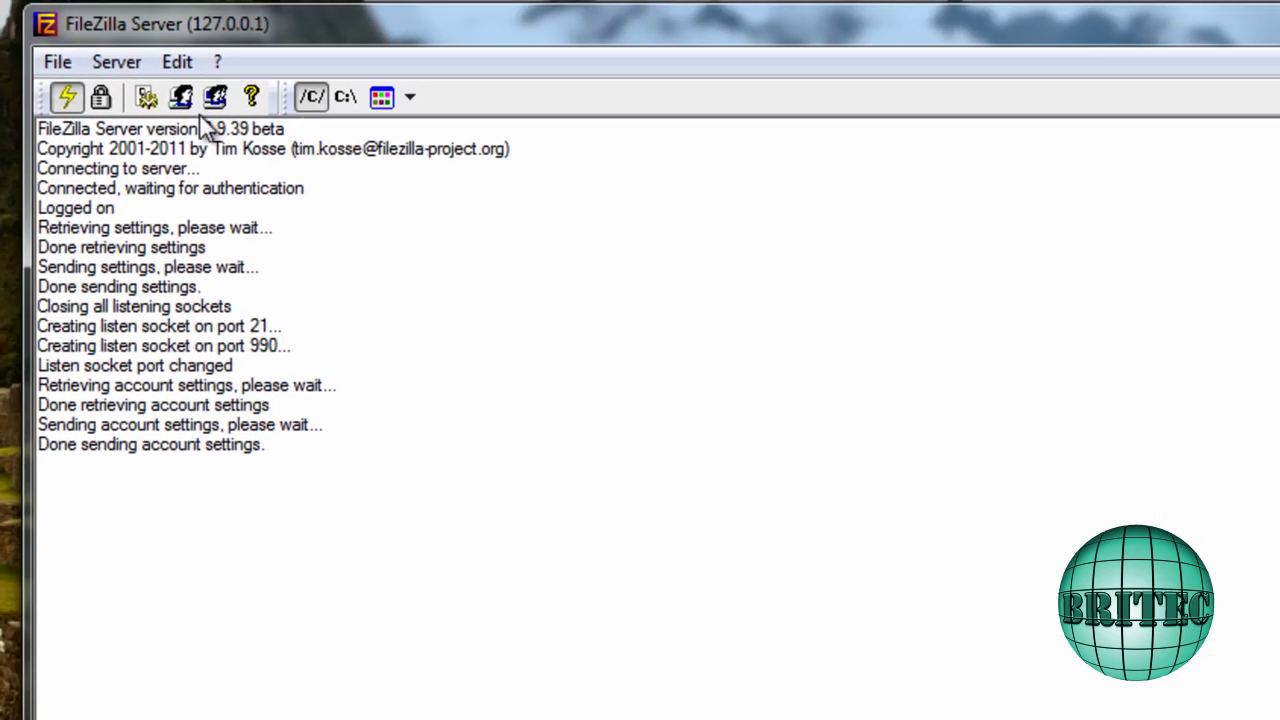
{"action": "left_click", "coordinate": [177, 61]}
Add a new user account, entering its username and assigning it to the podnutz group
{"action": "left_click", "coordinate": [220, 129]}
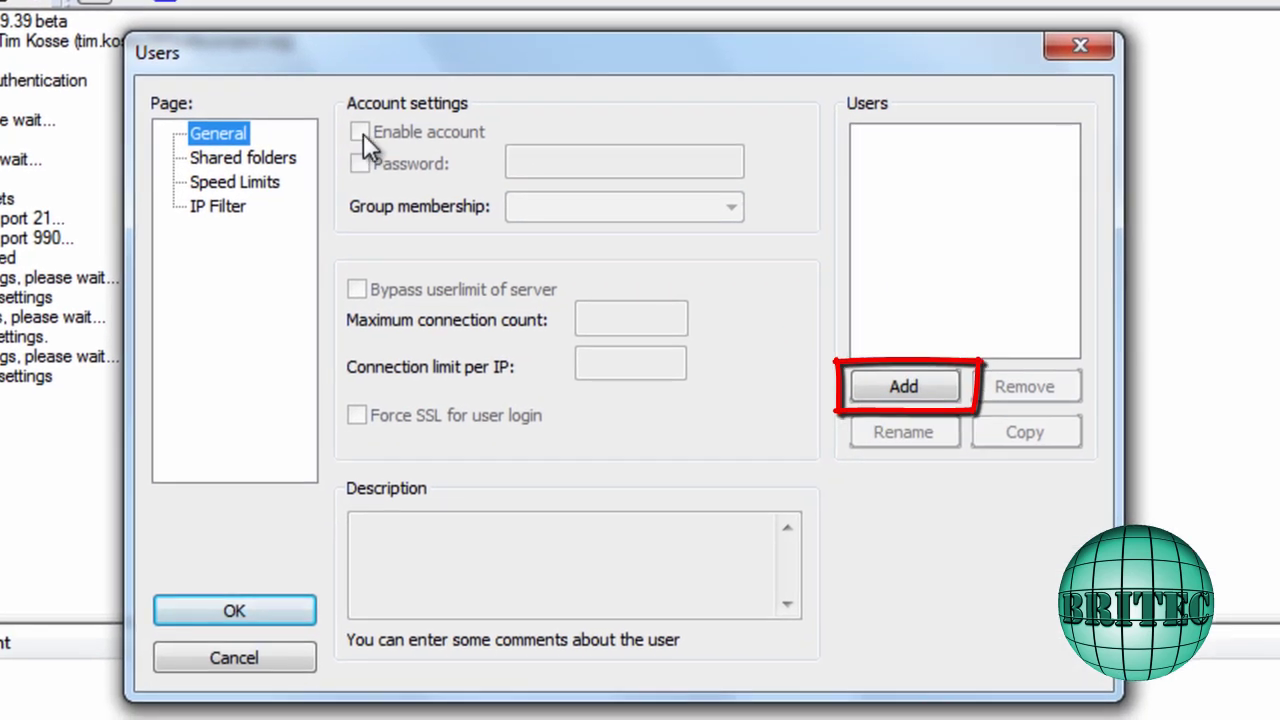
{"action": "left_click", "coordinate": [880, 386]}
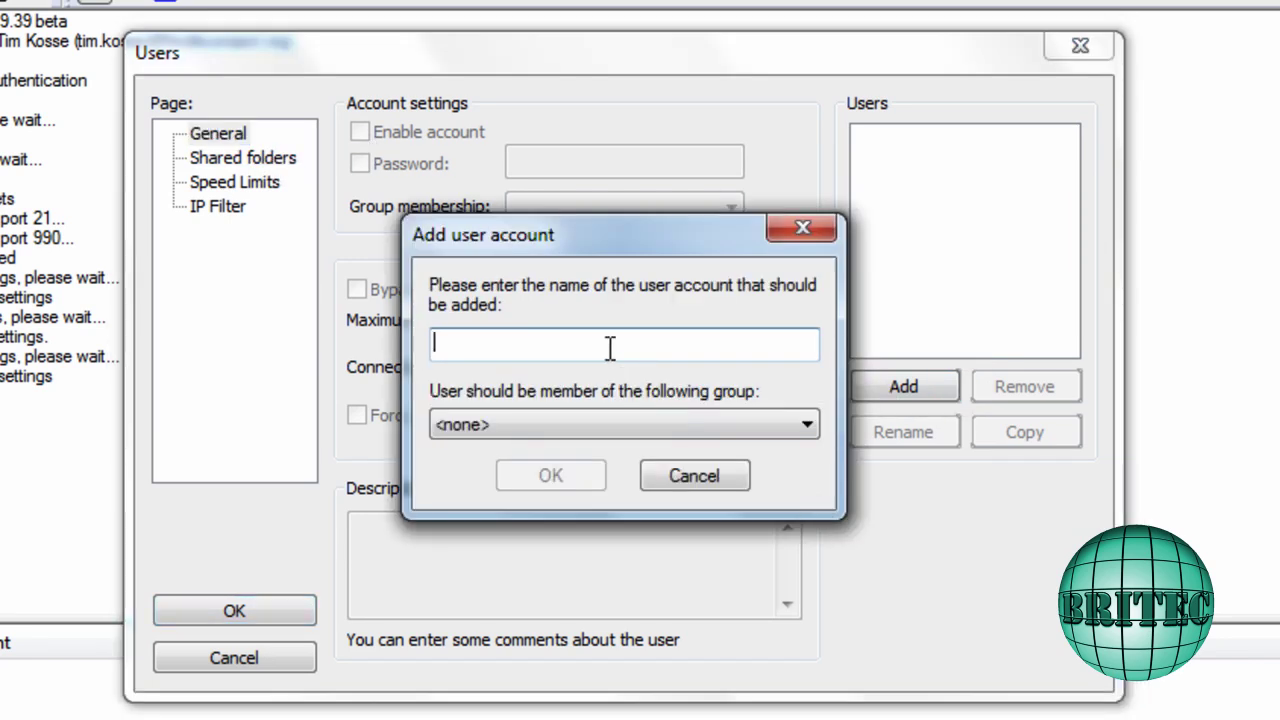
{"action": "type", "text": "tim"}
{"action": "left_click", "coordinate": [595, 429]}
{"action": "left_click", "coordinate": [449, 469]}
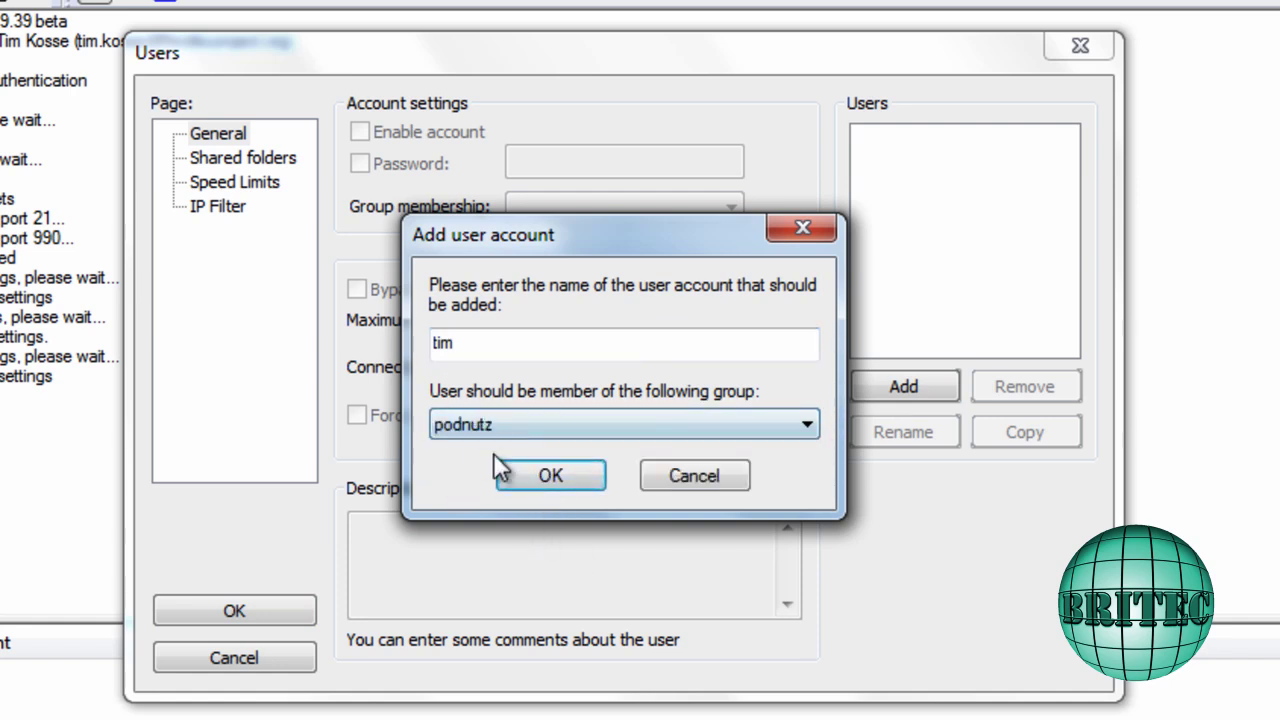
{"action": "left_click", "coordinate": [550, 476]}
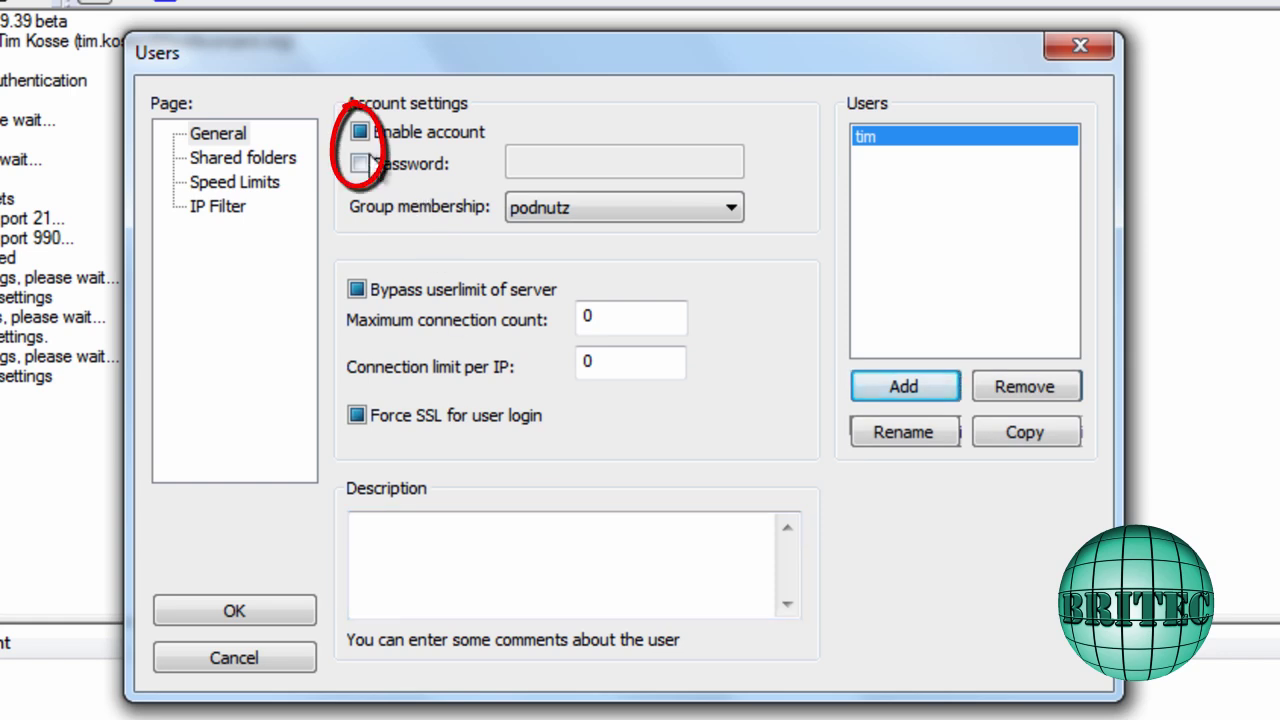
Enable the account, set its password, allow userlimit bypass, and force SSL login
{"action": "left_click", "coordinate": [358, 134]}
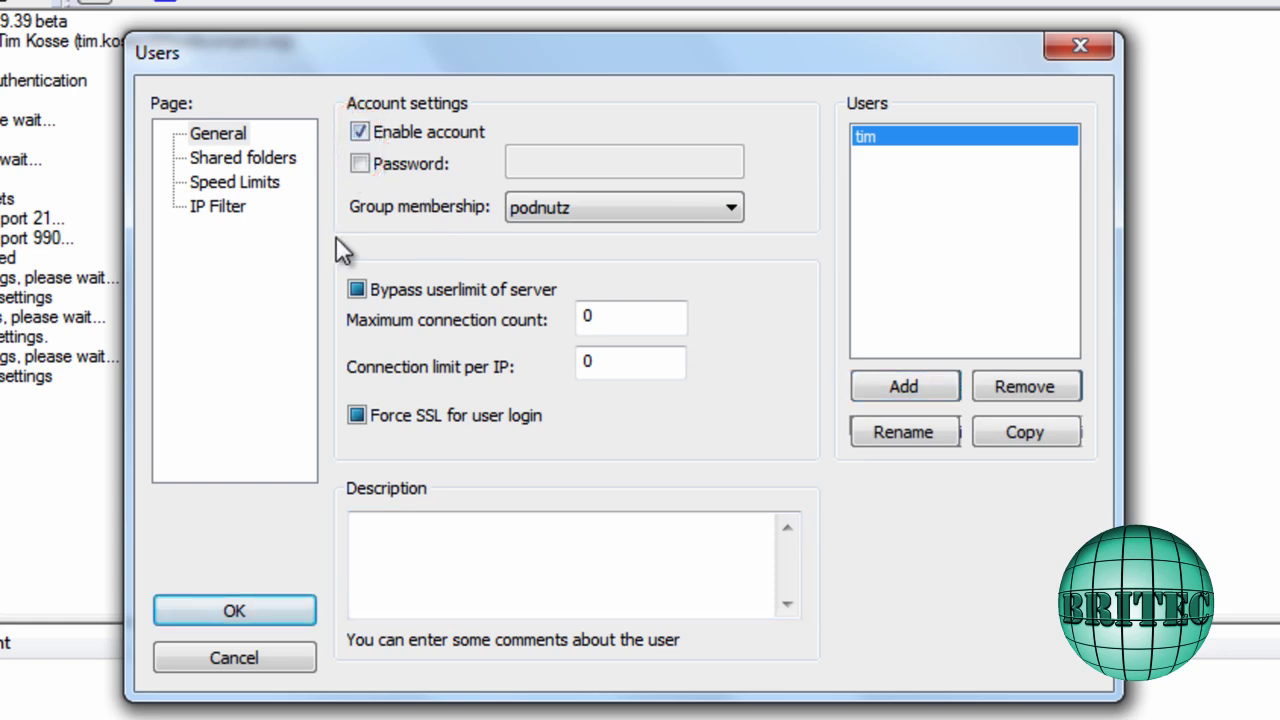
{"action": "left_click", "coordinate": [358, 164]}
{"action": "left_click", "coordinate": [557, 162]}
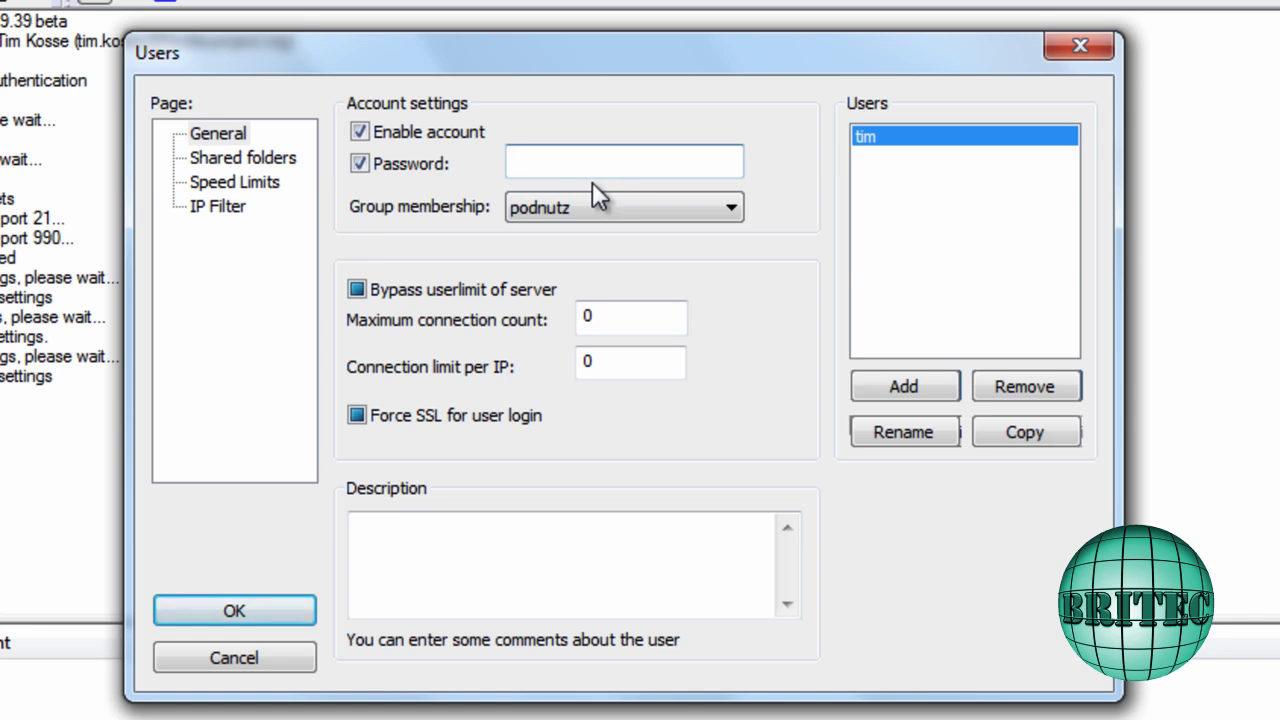
{"action": "type", "text": "••••"}
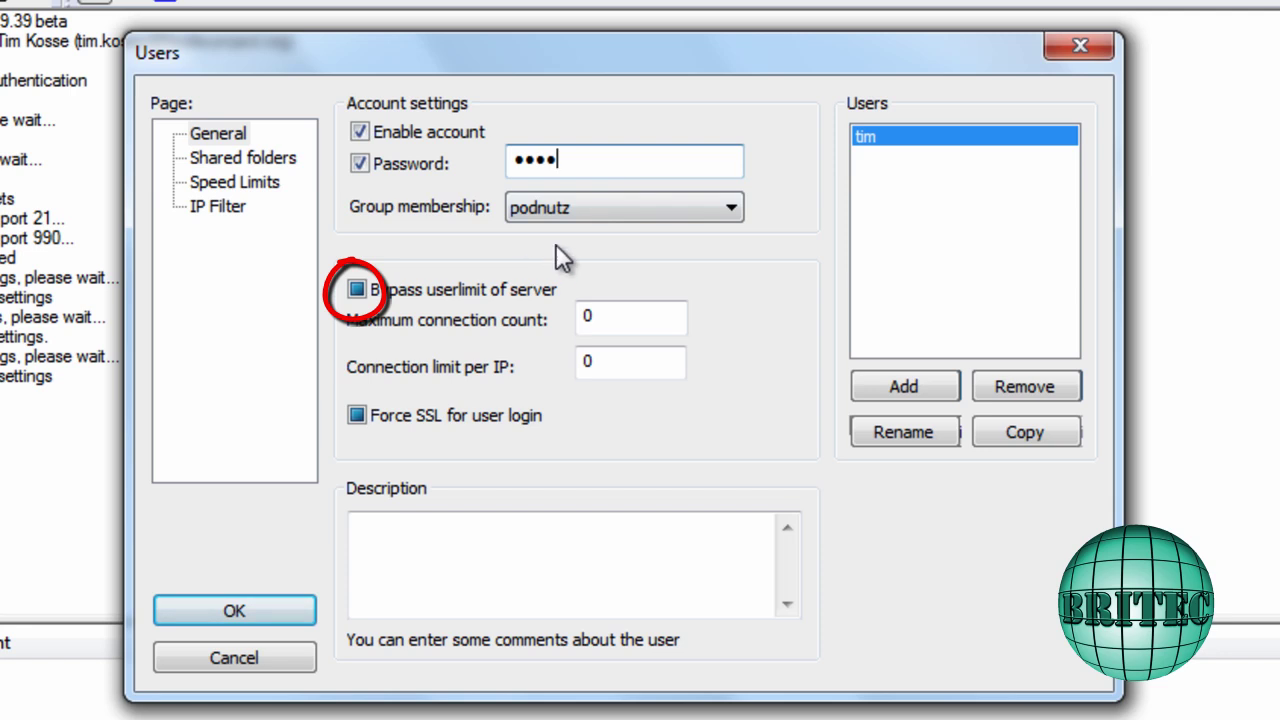
{"action": "left_click", "coordinate": [358, 290]}
{"action": "left_click", "coordinate": [356, 290]}
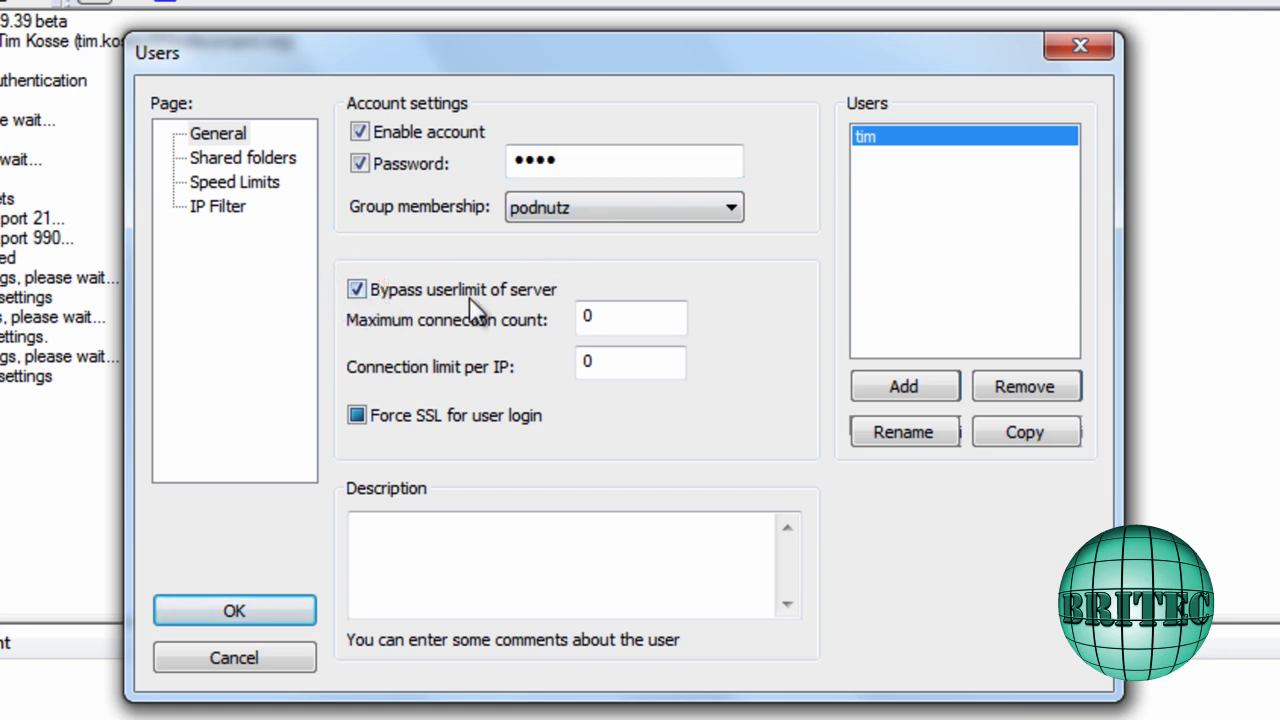
{"action": "left_click", "coordinate": [357, 416]}
{"action": "left_click", "coordinate": [245, 158]}
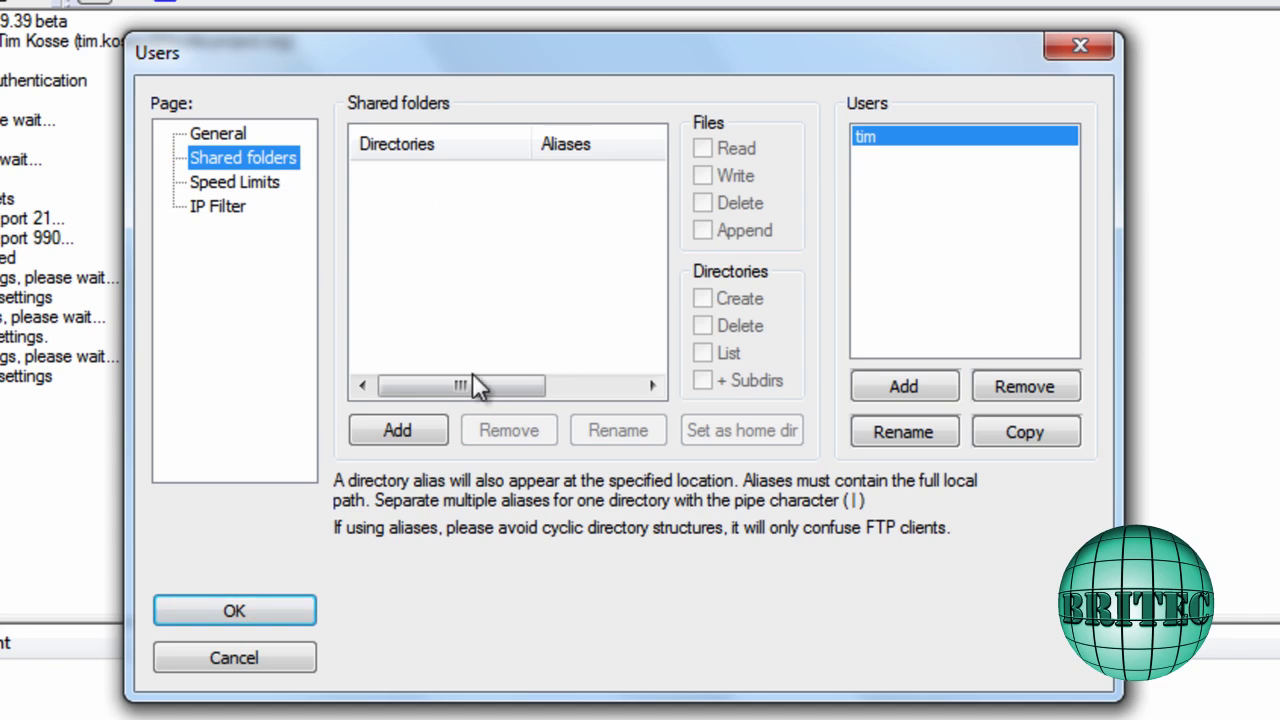
Share the E:\britec server folder with the new user
{"action": "left_click", "coordinate": [405, 432]}
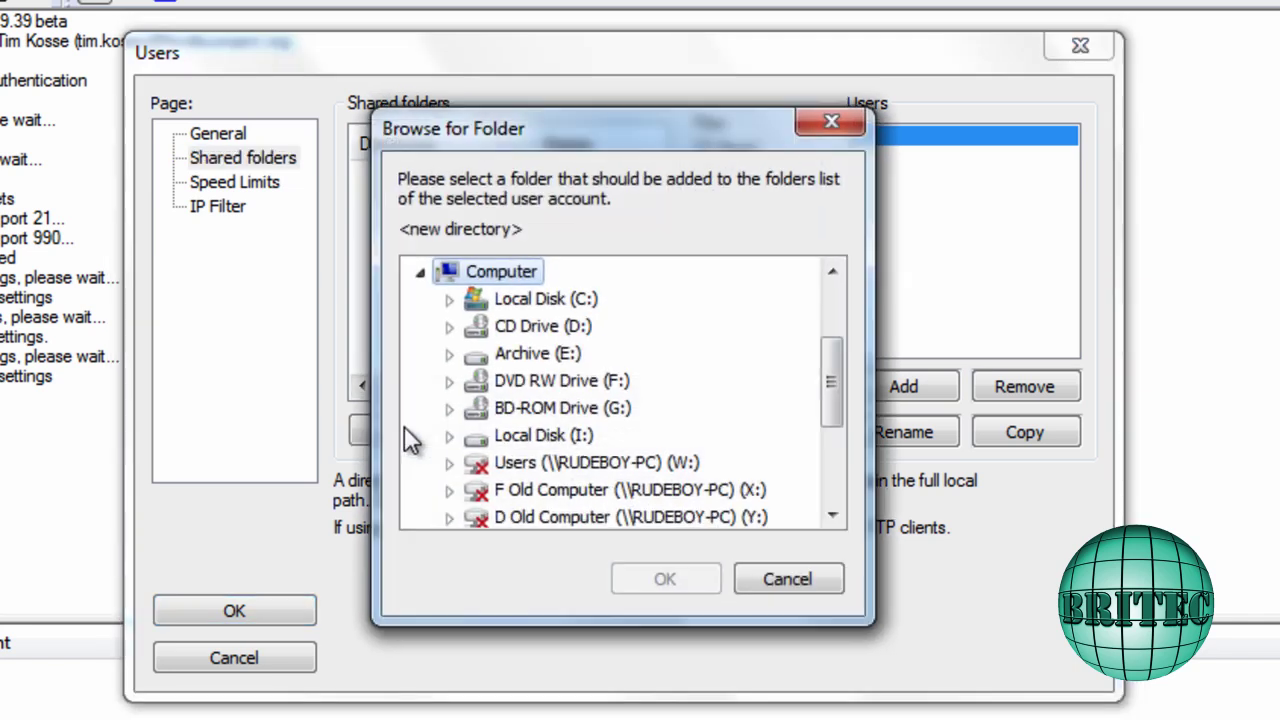
{"action": "double_click", "coordinate": [538, 353]}
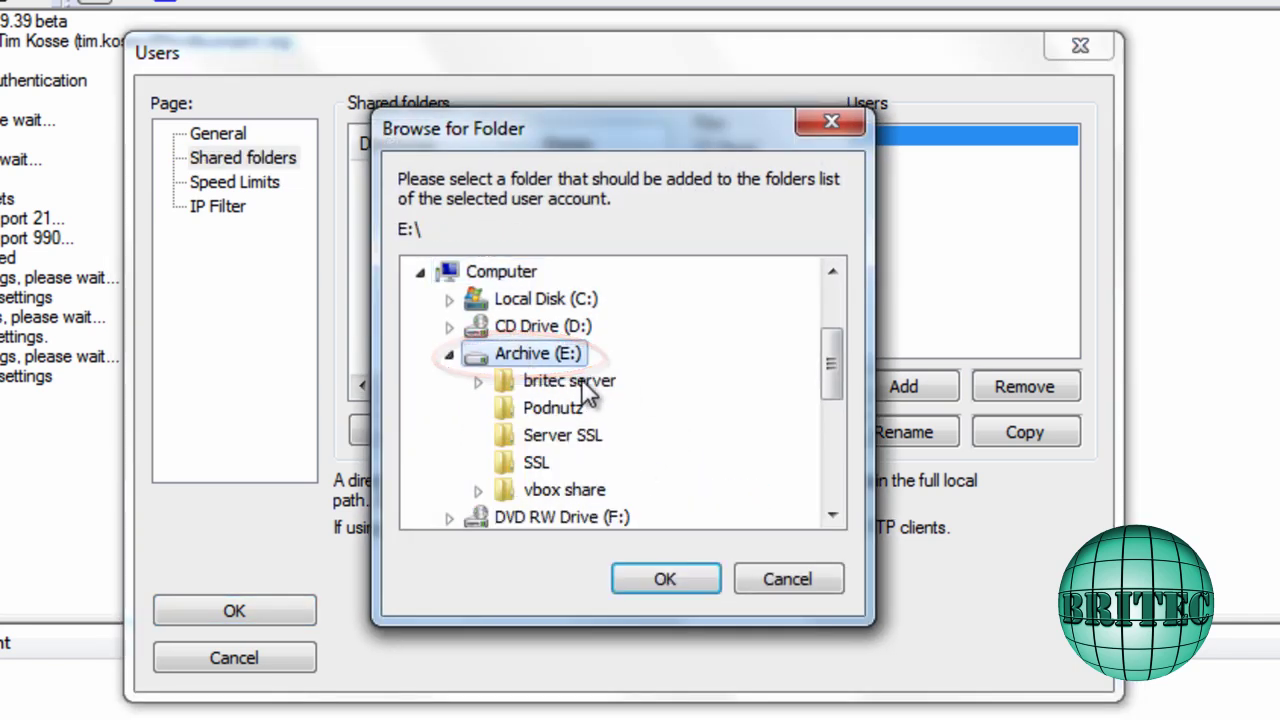
{"action": "left_click", "coordinate": [570, 389]}
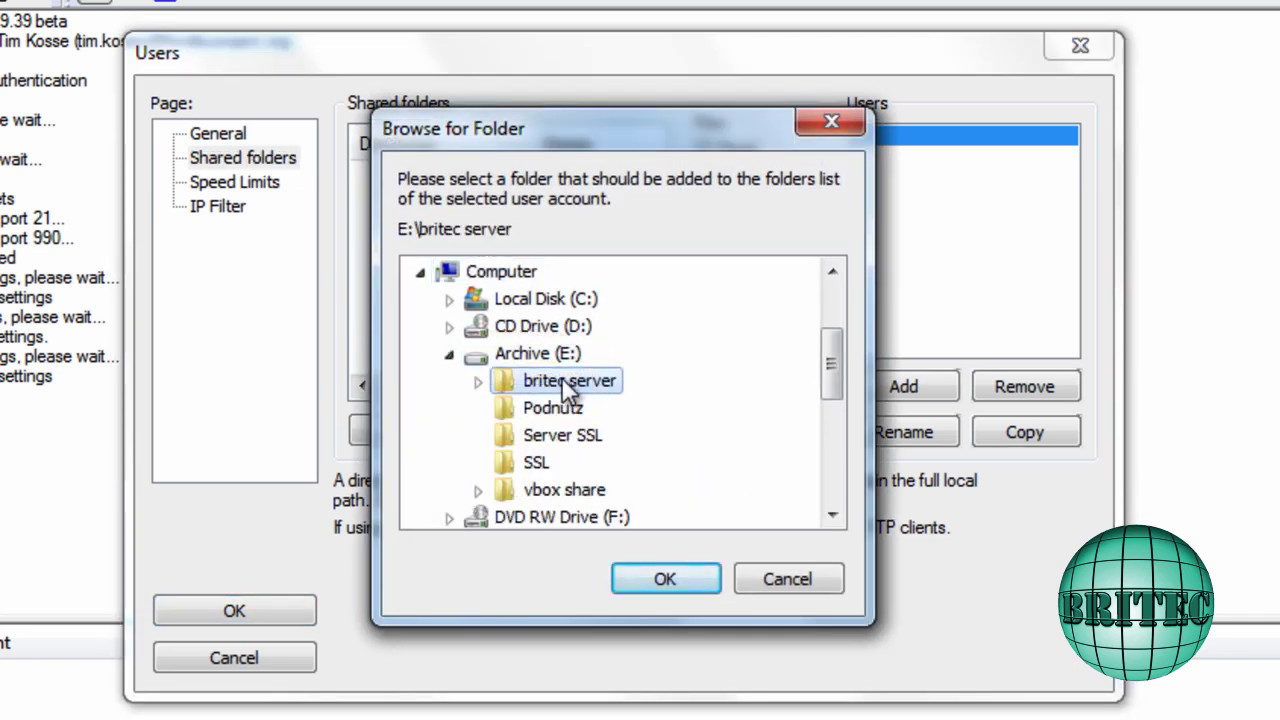
{"action": "left_click", "coordinate": [645, 584]}
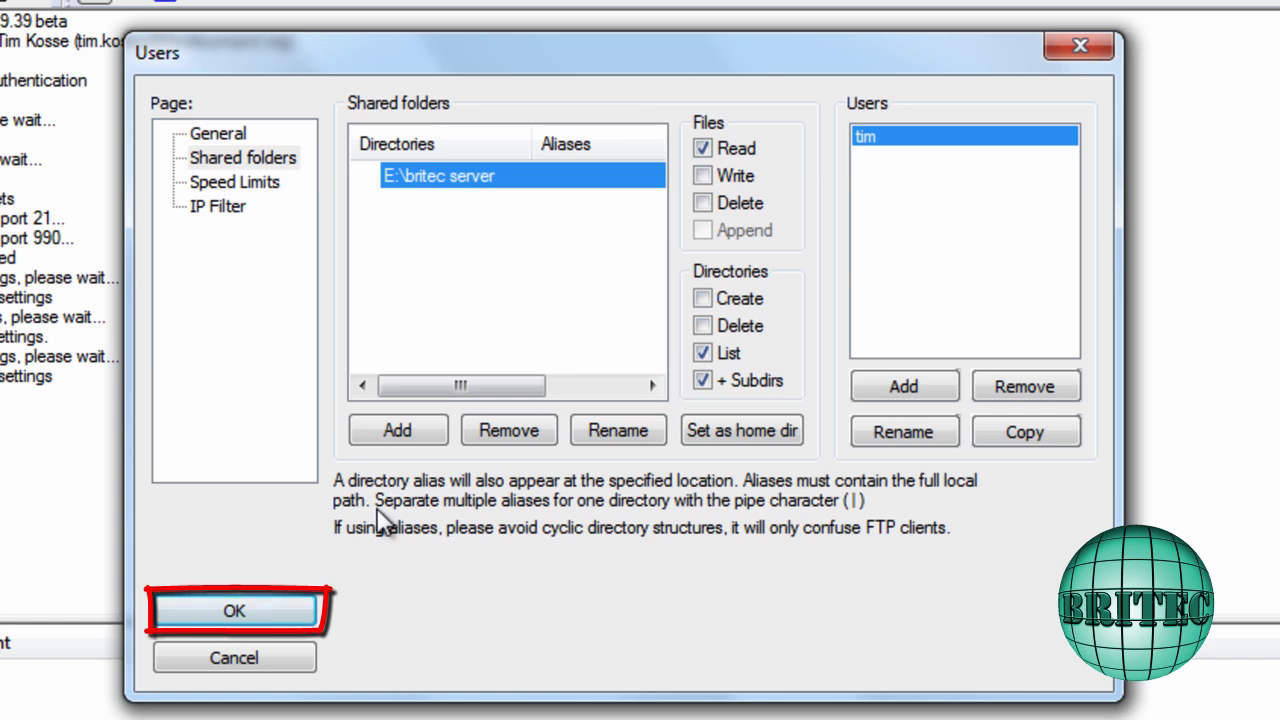
Review the user's Speed Limits and General pages, then save the account settings
{"action": "left_click", "coordinate": [258, 188]}
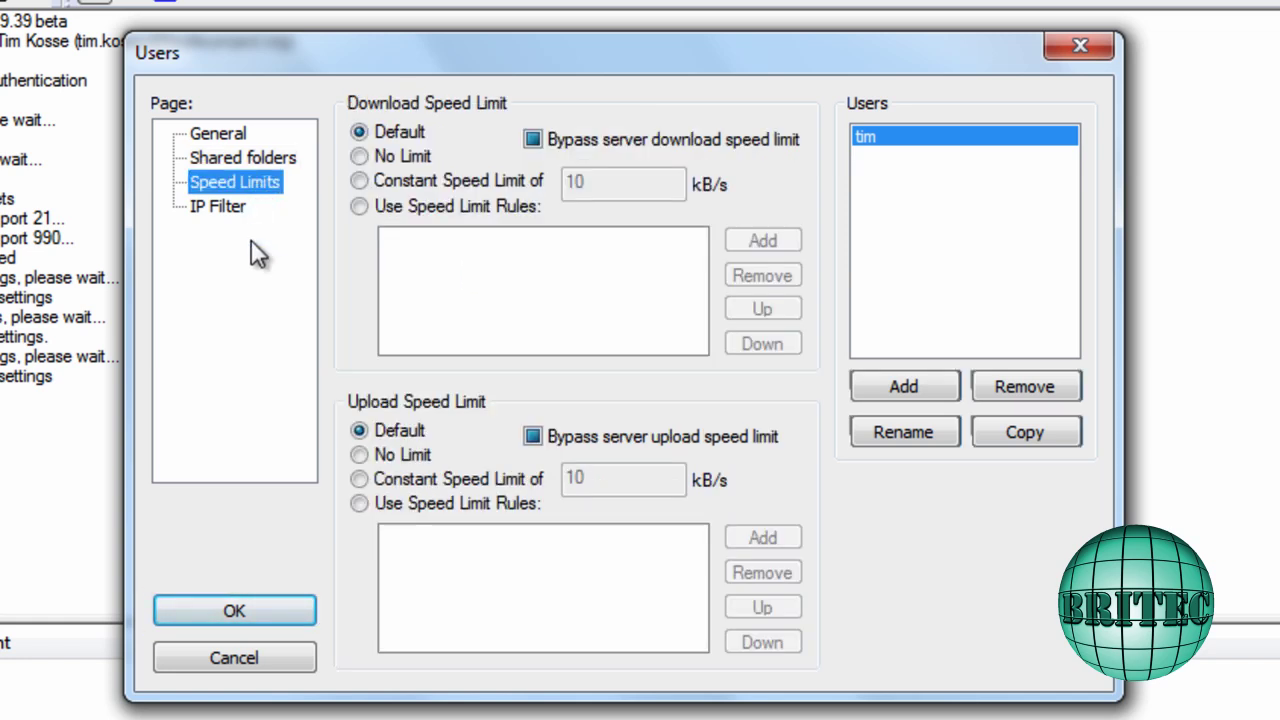
{"action": "left_click", "coordinate": [241, 158]}
{"action": "left_click", "coordinate": [222, 133]}
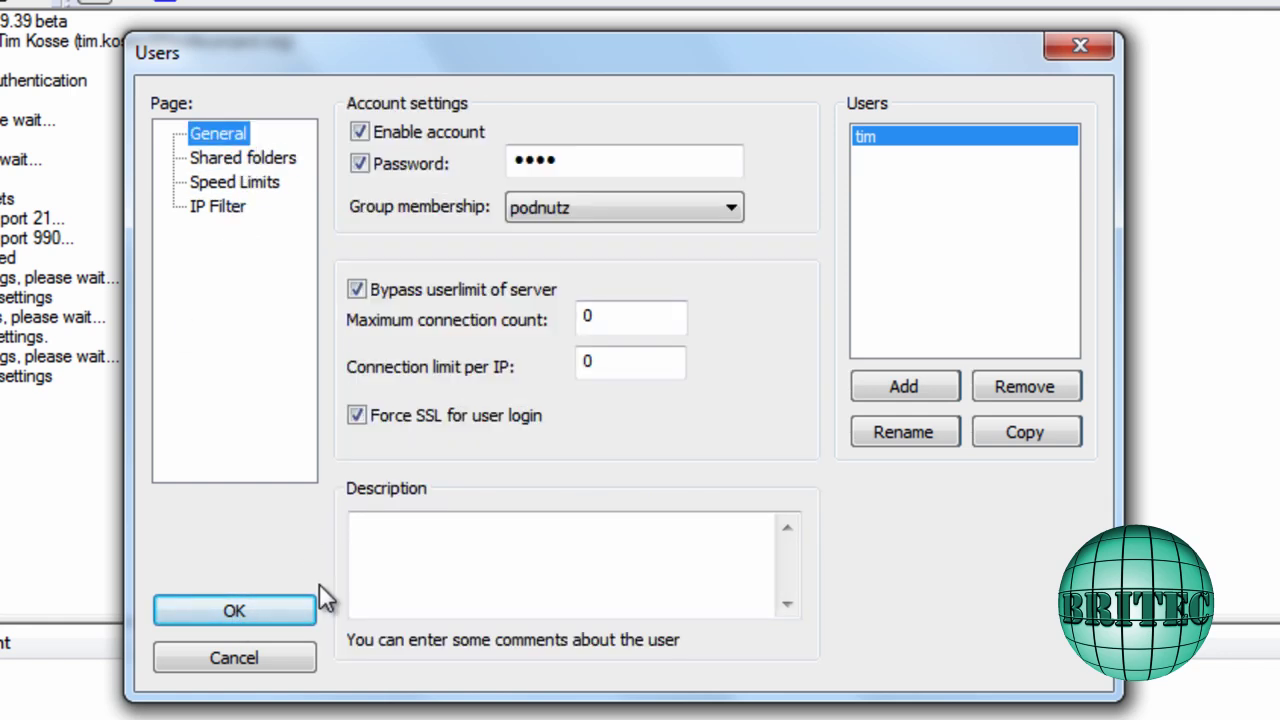
{"action": "left_click", "coordinate": [252, 605]}
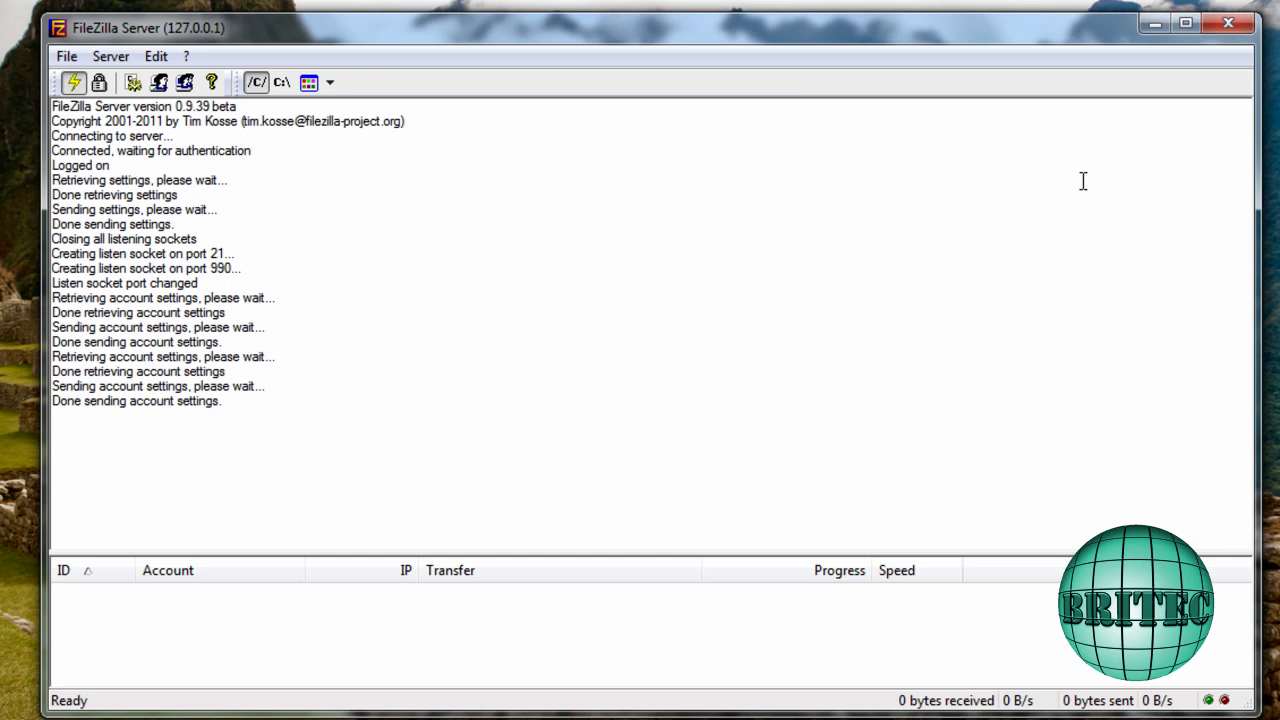
Minimize FileZilla Server and open the firewall's allowed-programs list from Control Panel
{"action": "left_click", "coordinate": [1155, 40]}
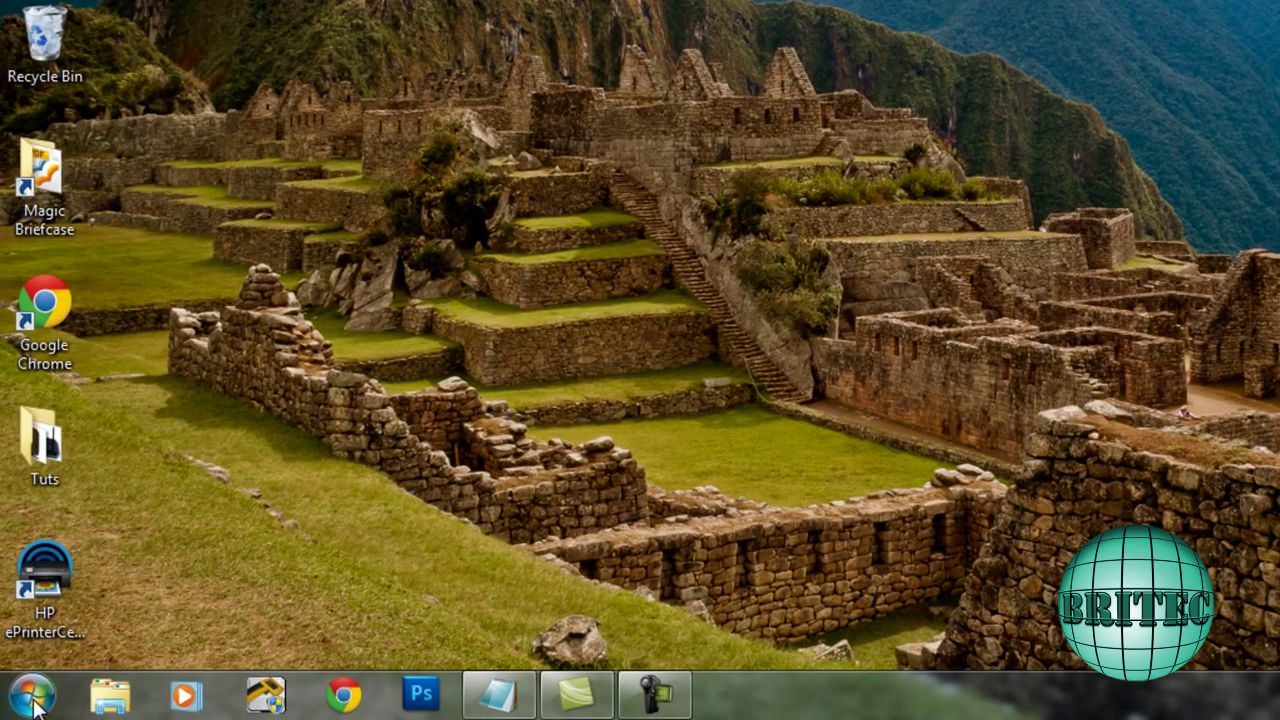
{"action": "left_click", "coordinate": [30, 695]}
{"action": "left_click", "coordinate": [400, 420]}
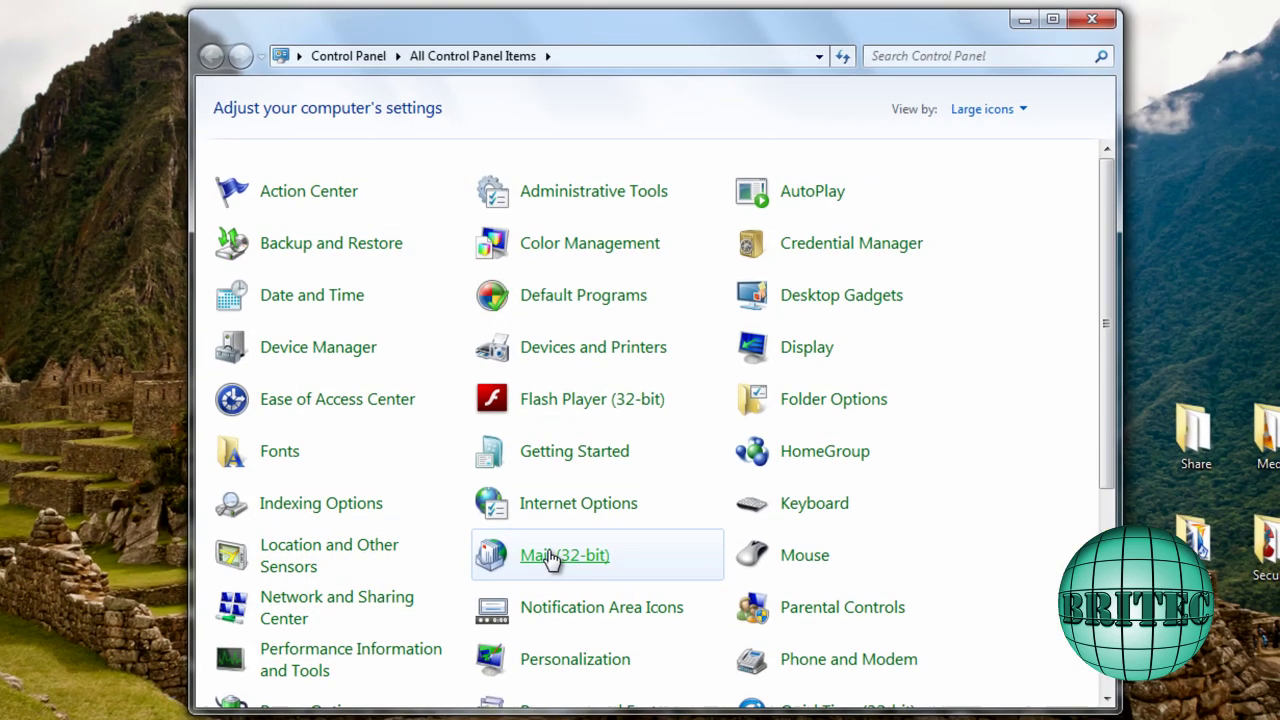
{"action": "scroll", "coordinate": [756, 576], "scroll_direction": "down", "scroll_amount": 5}
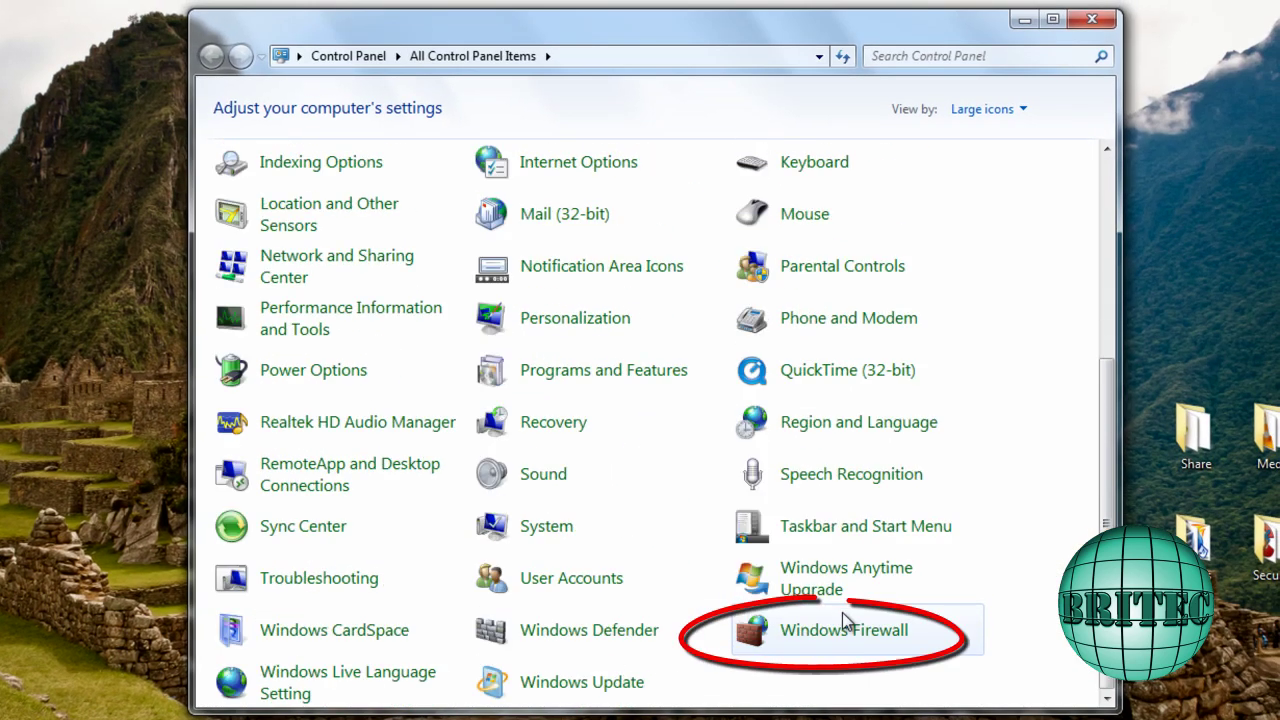
{"action": "left_click", "coordinate": [822, 644]}
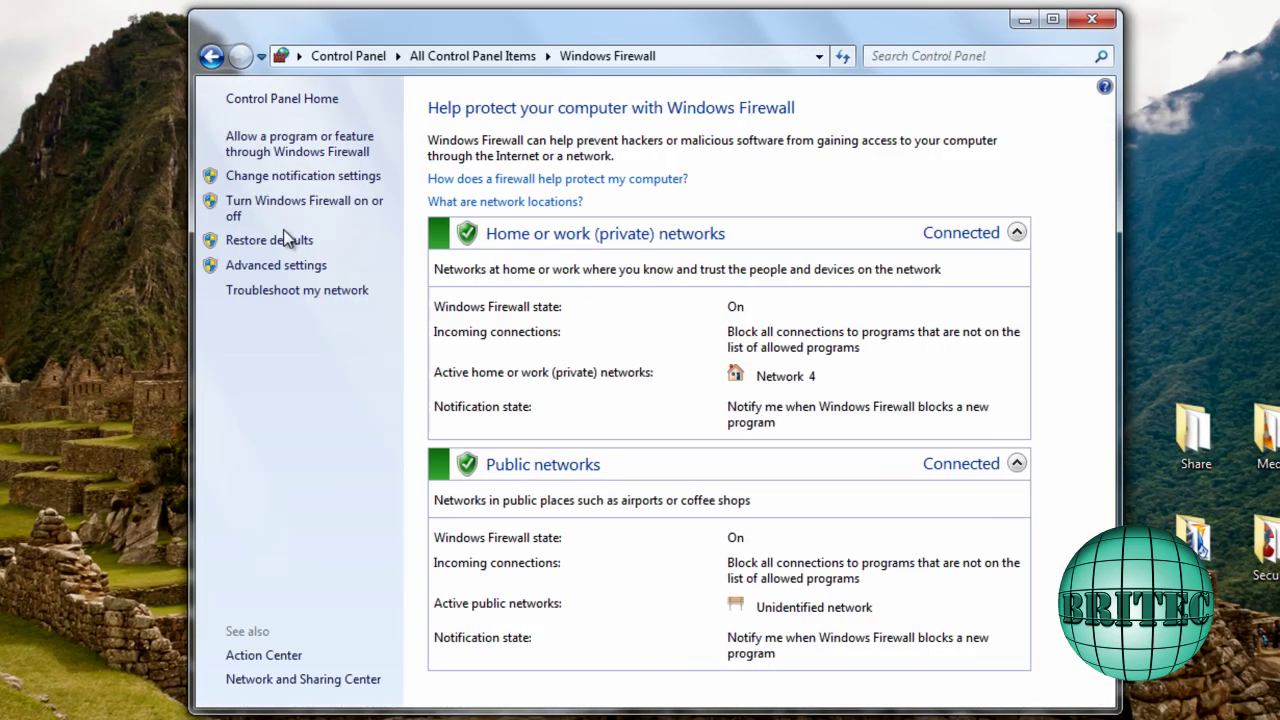
{"action": "mouse_move", "coordinate": [600, 40]}
{"action": "left_mouse_down"}
{"action": "mouse_move", "coordinate": [531, 80]}
{"action": "mouse_move", "coordinate": [584, 39]}
{"action": "left_mouse_up"}
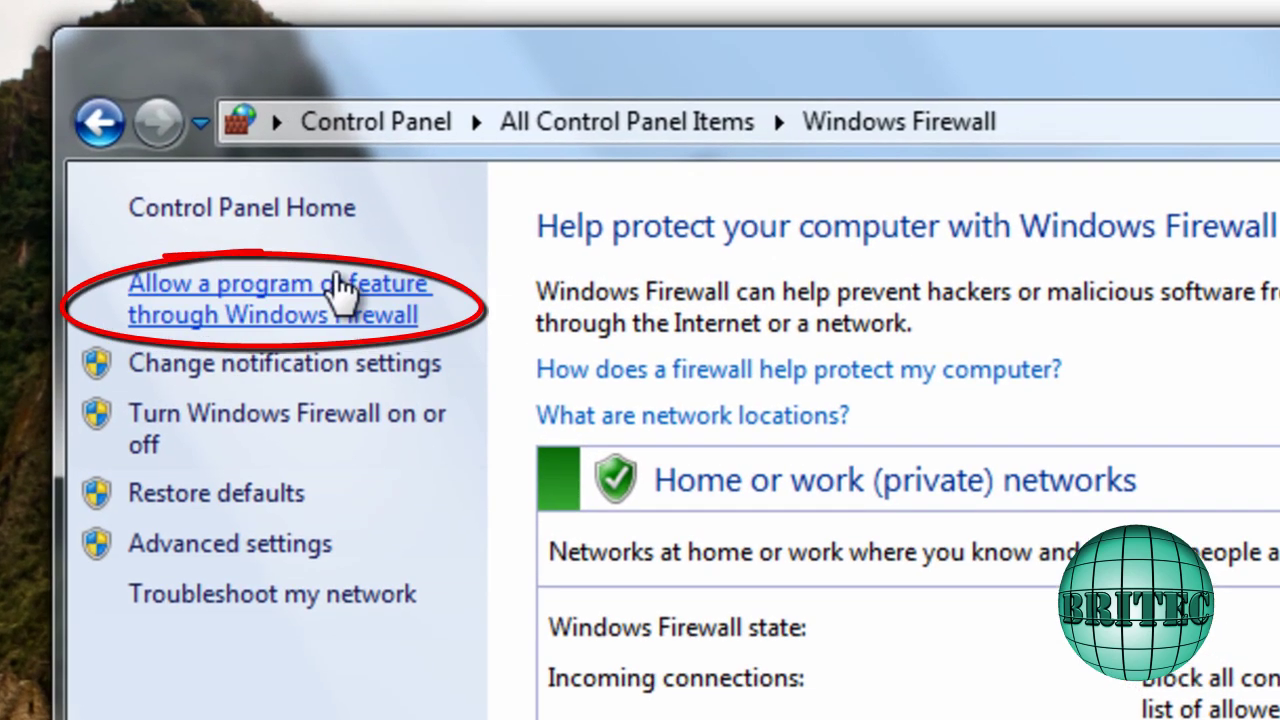
{"action": "left_click", "coordinate": [366, 300]}
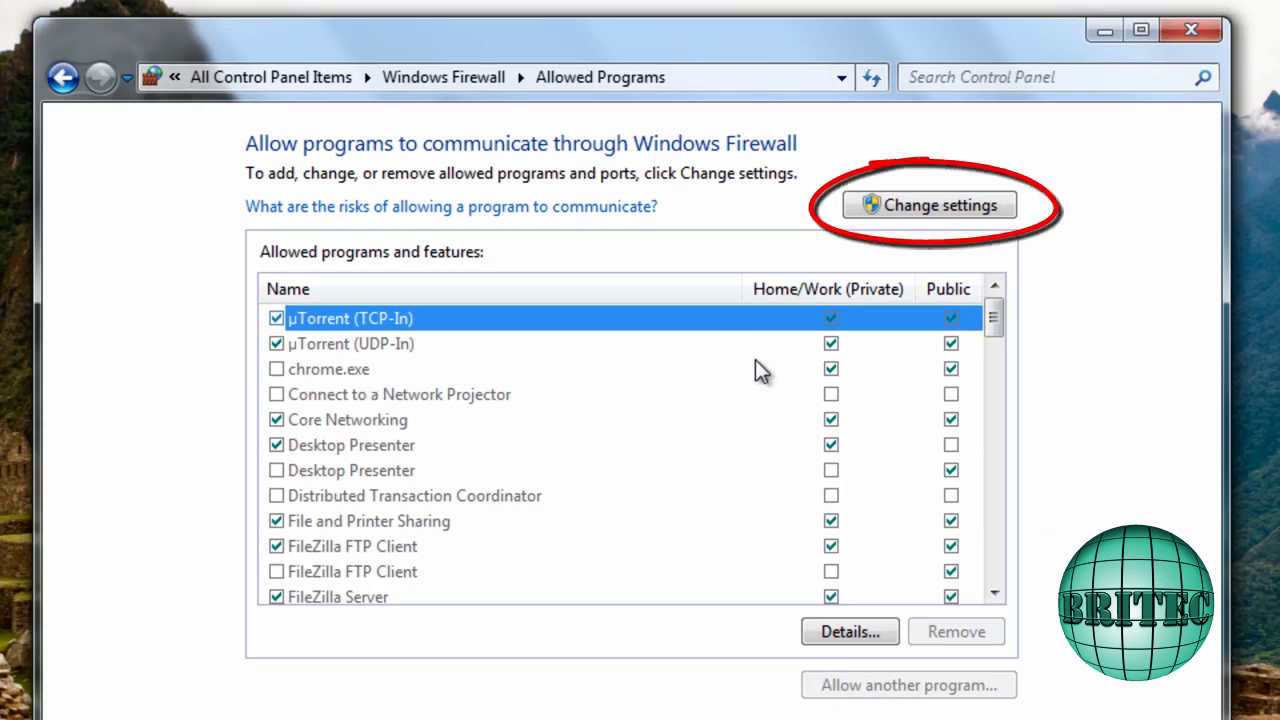
Unlock the list for editing and check the FileZilla Server entry's program path
{"action": "left_click", "coordinate": [934, 206]}
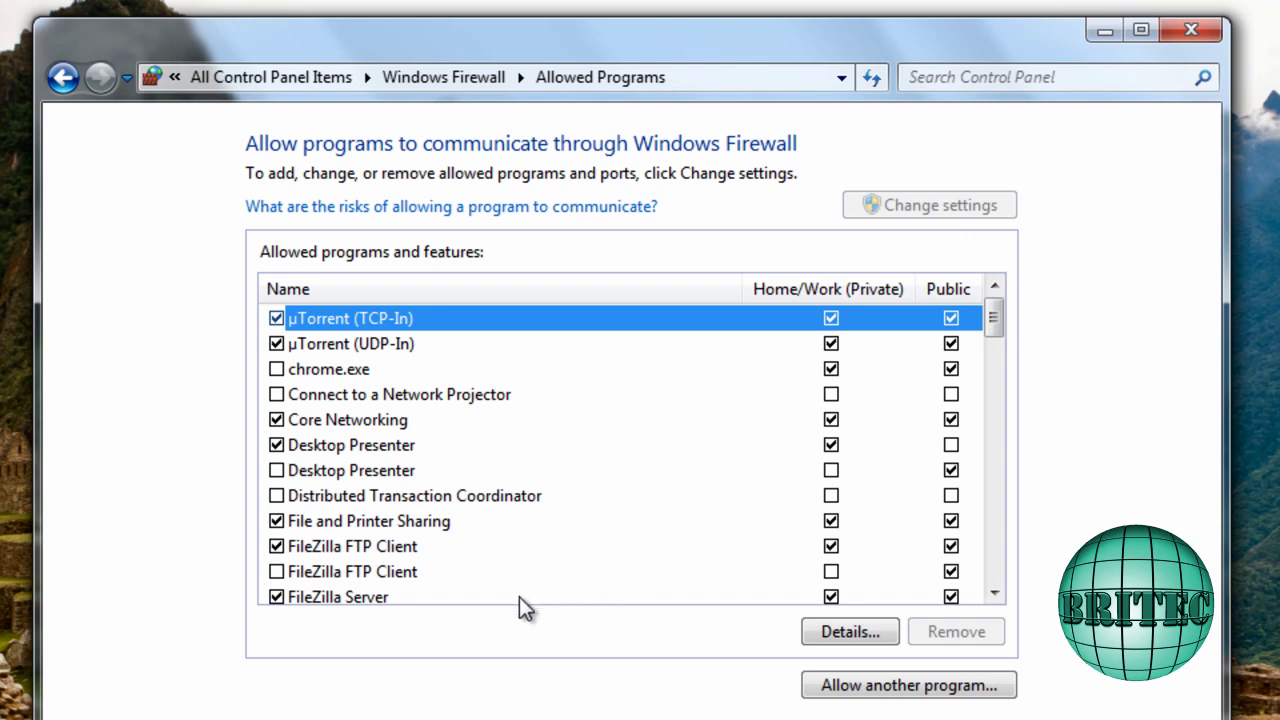
{"action": "left_click", "coordinate": [344, 597]}
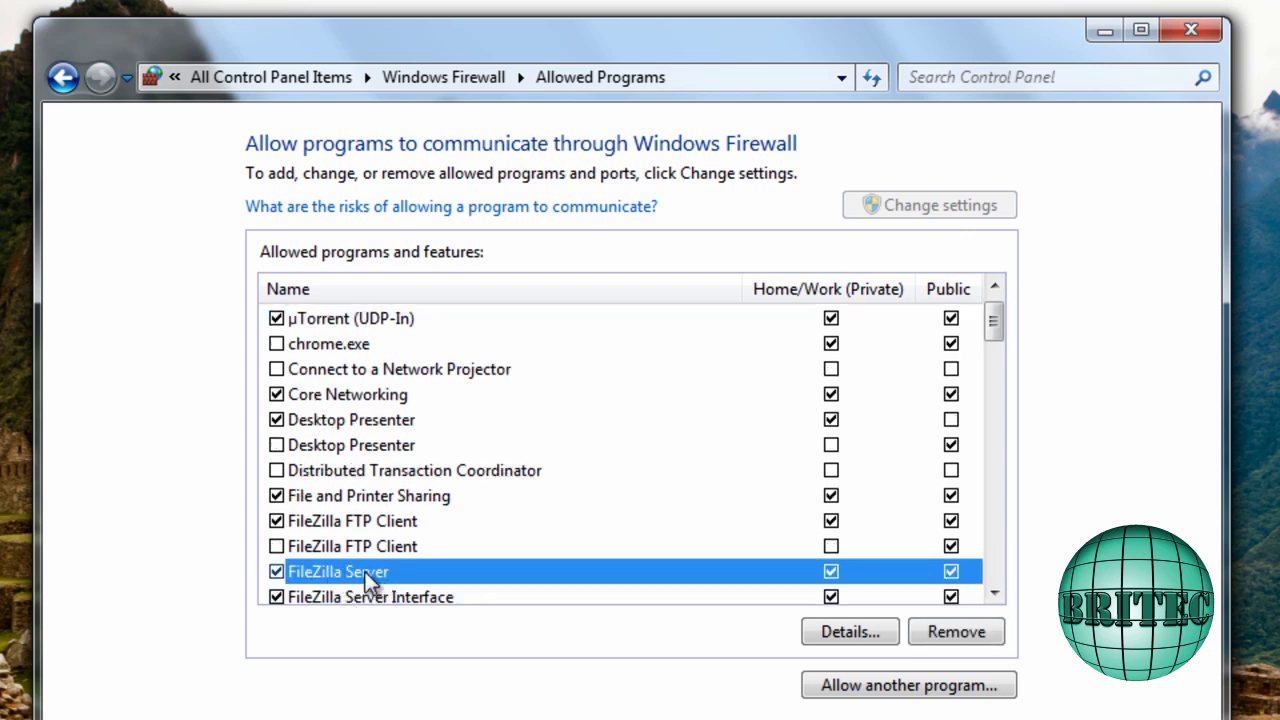
{"action": "left_click", "coordinate": [858, 629]}
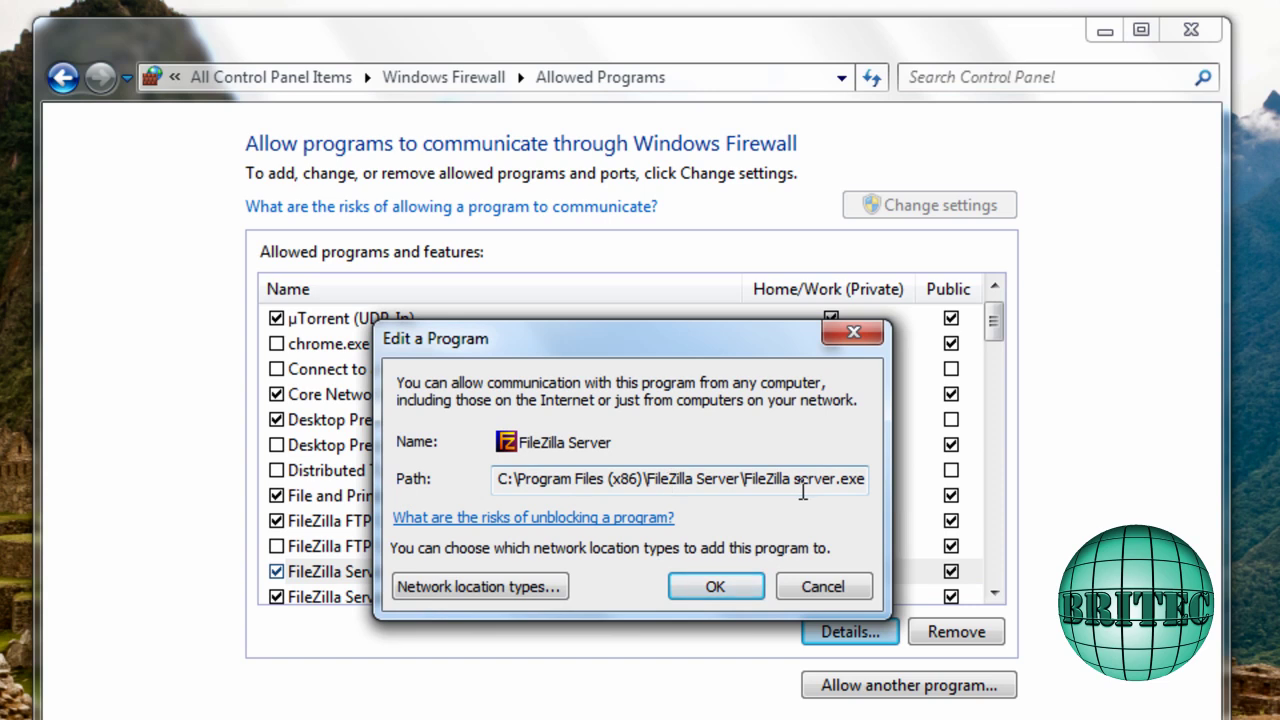
{"action": "left_click", "coordinate": [829, 588]}
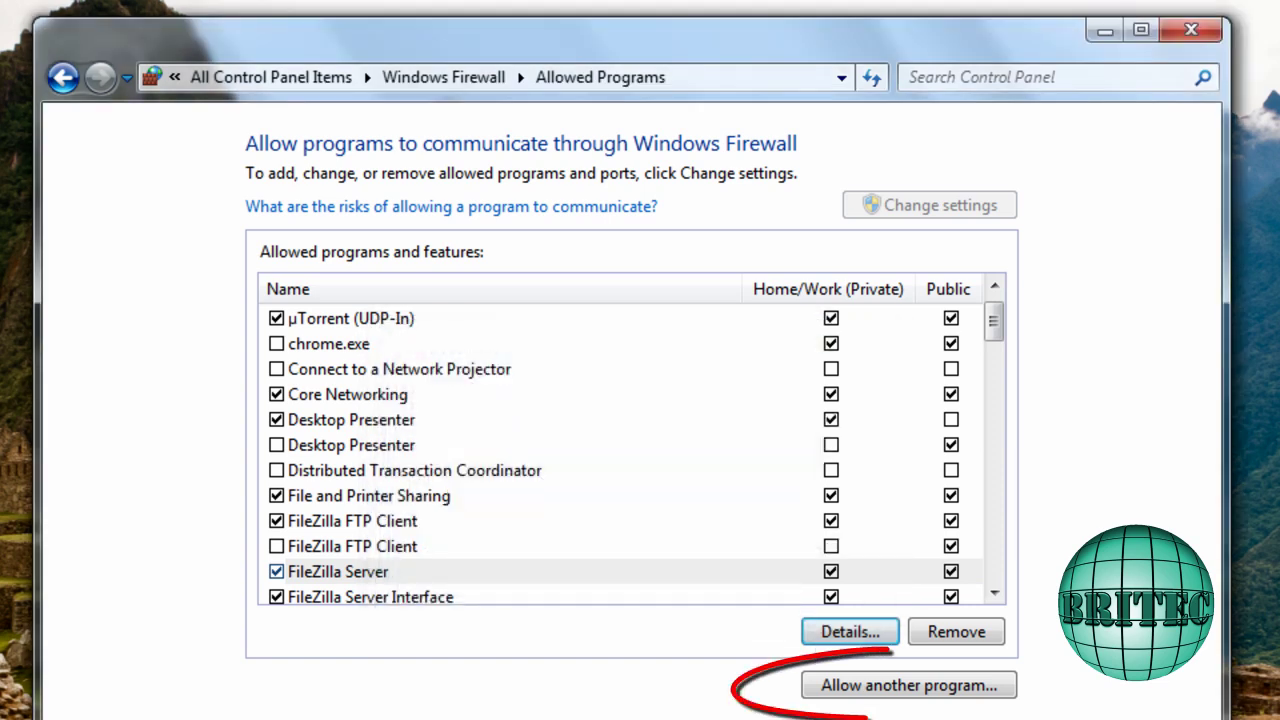
{"action": "left_click", "coordinate": [866, 690]}
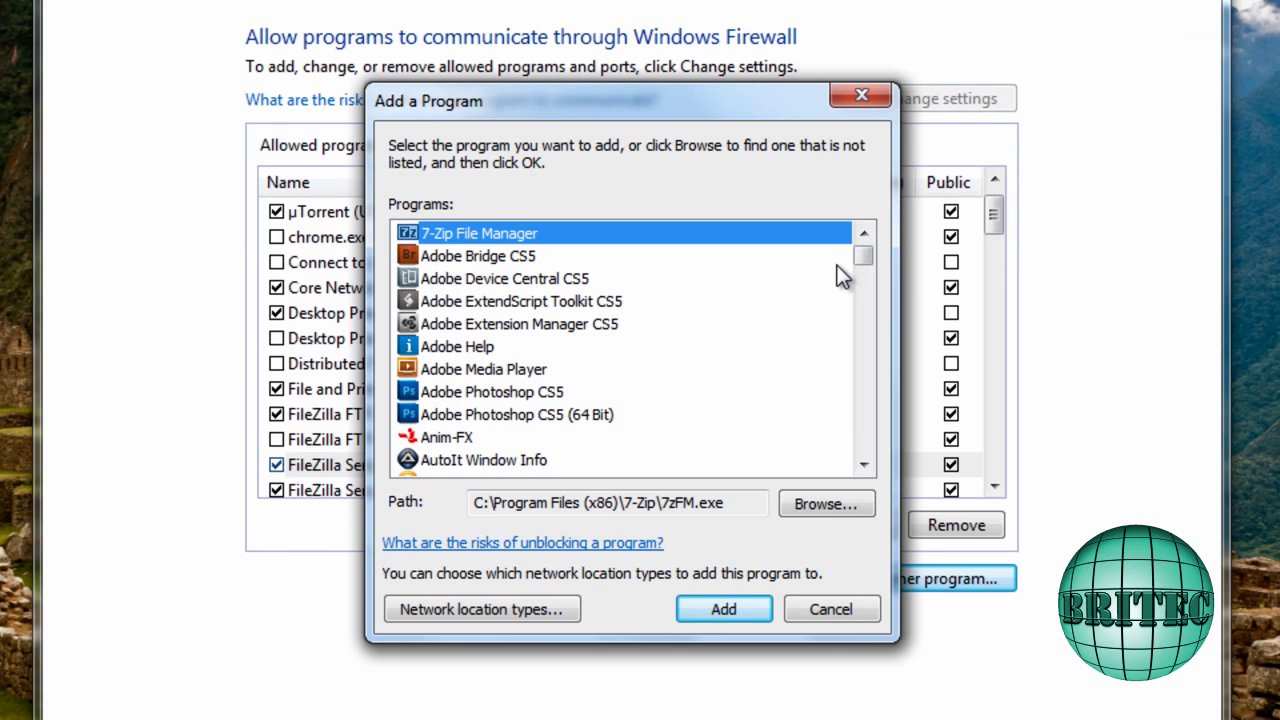
{"action": "left_click_drag", "start_coordinate": [871, 256], "coordinate": [869, 288]}
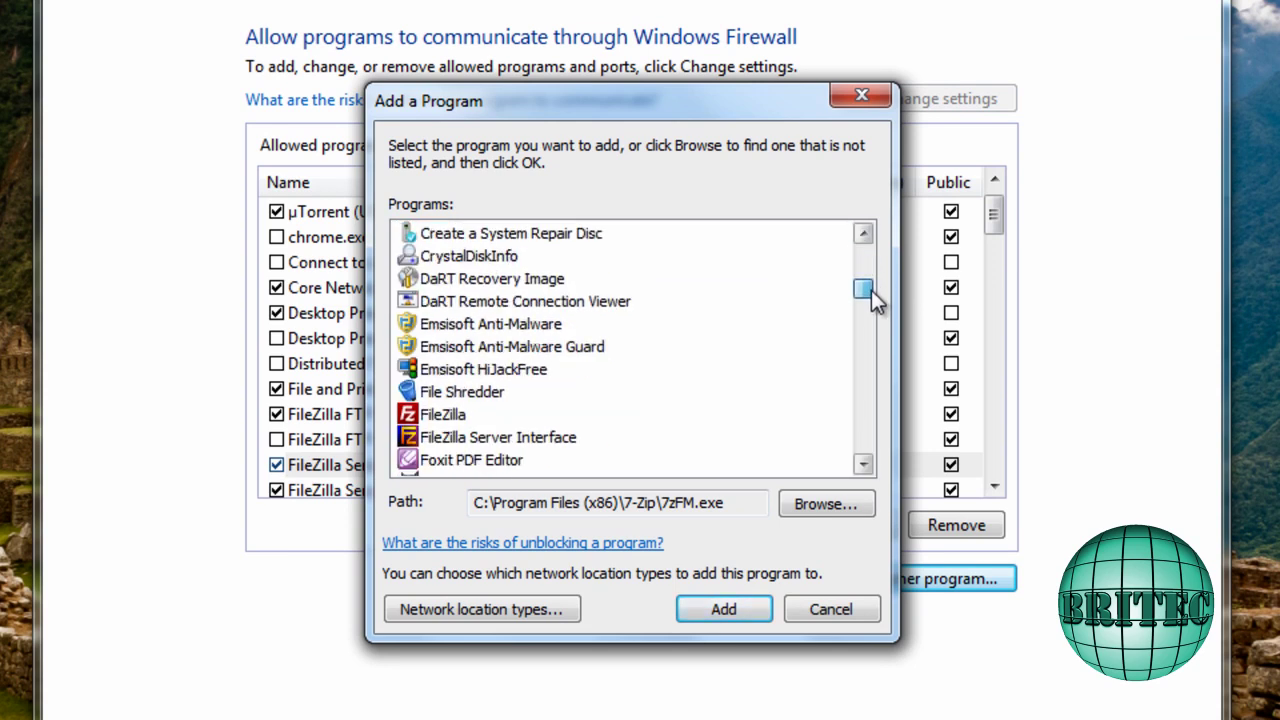
{"action": "left_click", "coordinate": [820, 504]}
{"action": "left_click_drag", "start_coordinate": [750, 140], "coordinate": [532, 99]}
{"action": "left_click_drag", "start_coordinate": [380, 317], "coordinate": [383, 430]}
{"action": "left_click", "coordinate": [290, 388]}
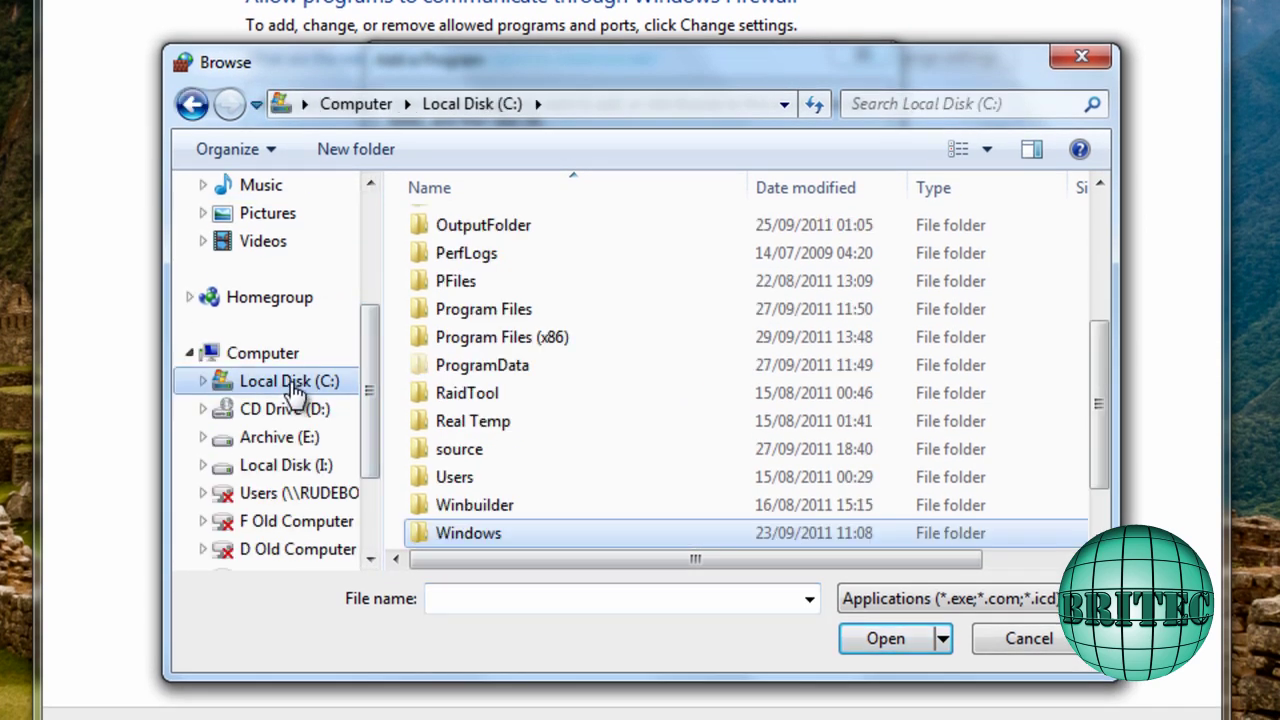
{"action": "left_click", "coordinate": [526, 337]}
{"action": "double_click", "coordinate": [526, 337]}
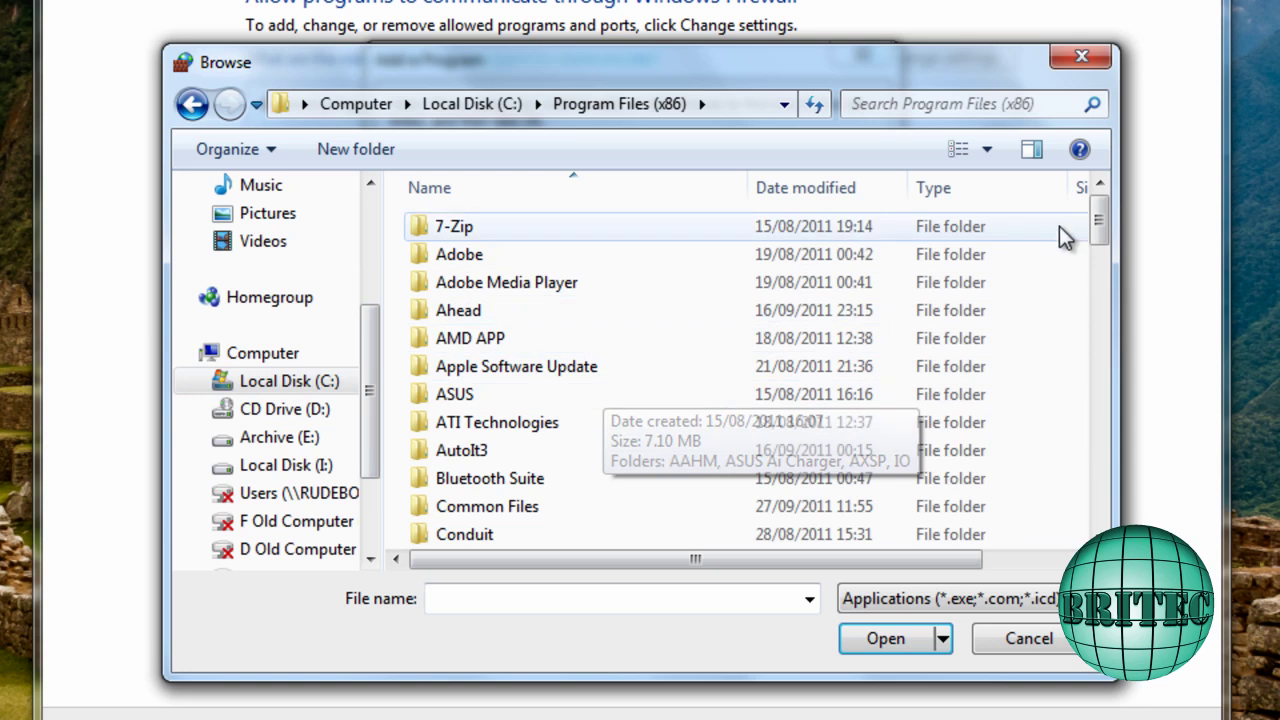
{"action": "left_click_drag", "start_coordinate": [1100, 229], "coordinate": [1108, 307]}
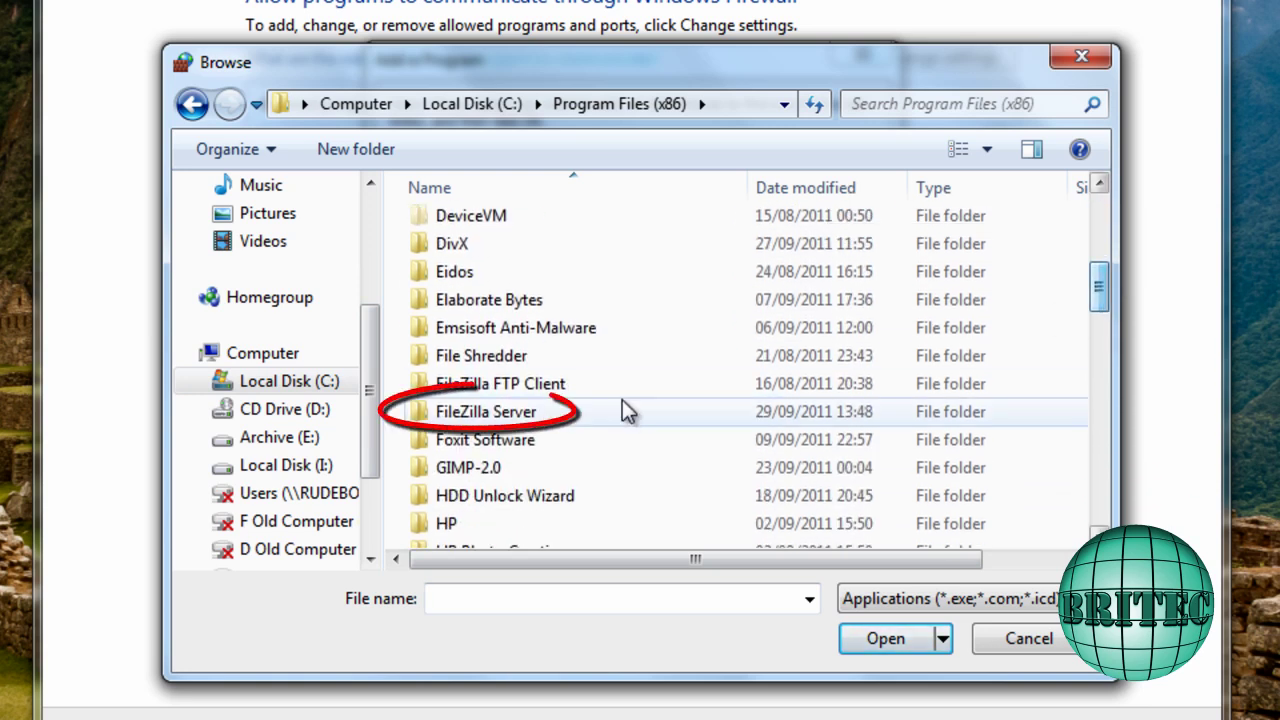
{"action": "double_click", "coordinate": [480, 414]}
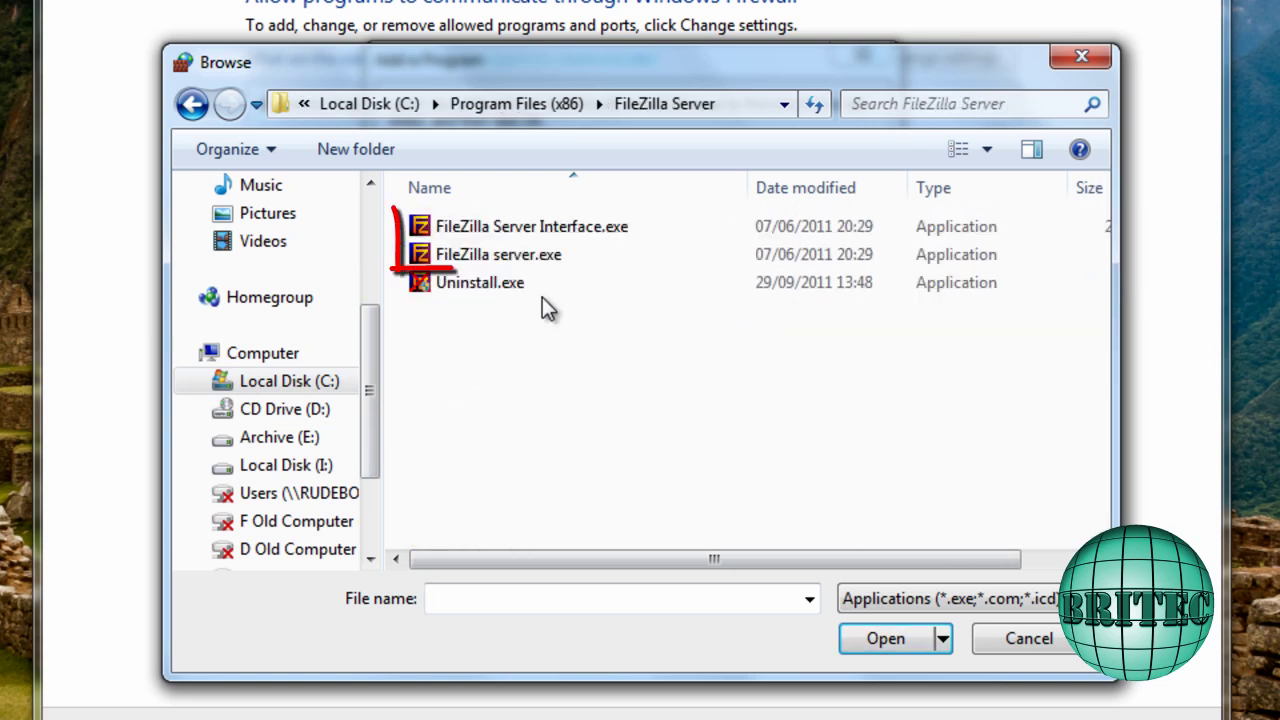
{"action": "left_click", "coordinate": [640, 226]}
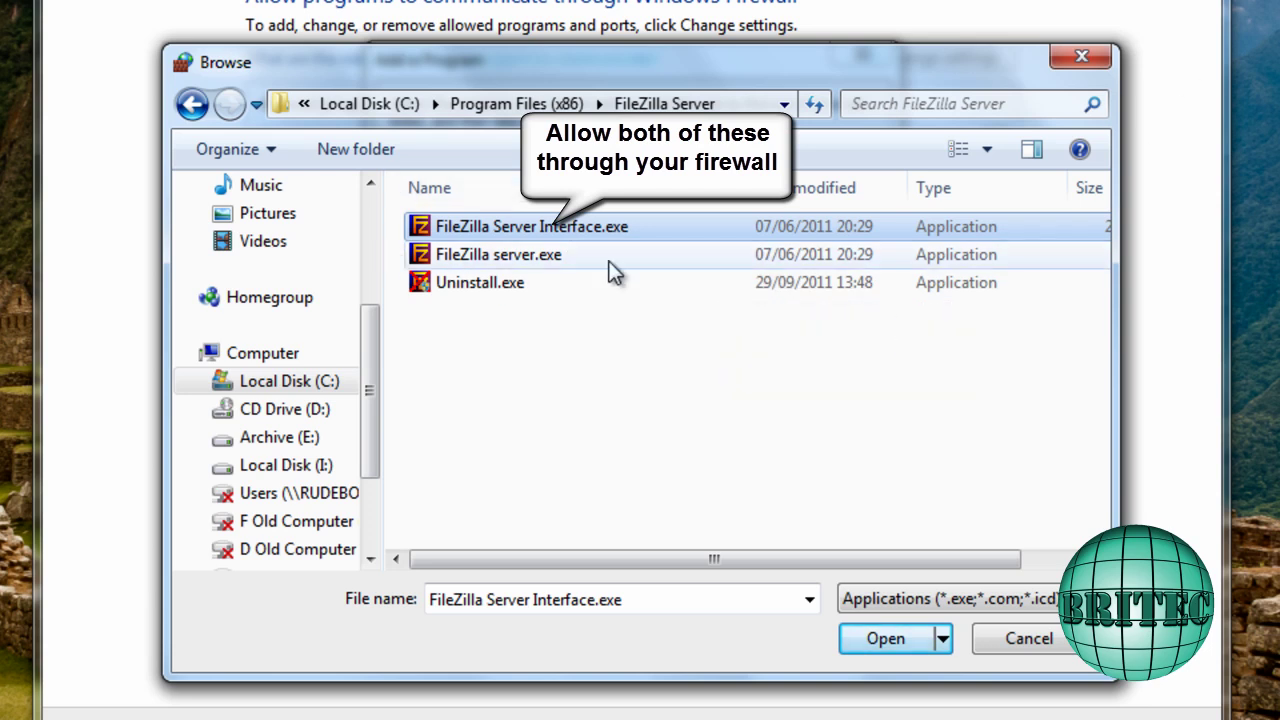
{"action": "left_click", "coordinate": [512, 262]}
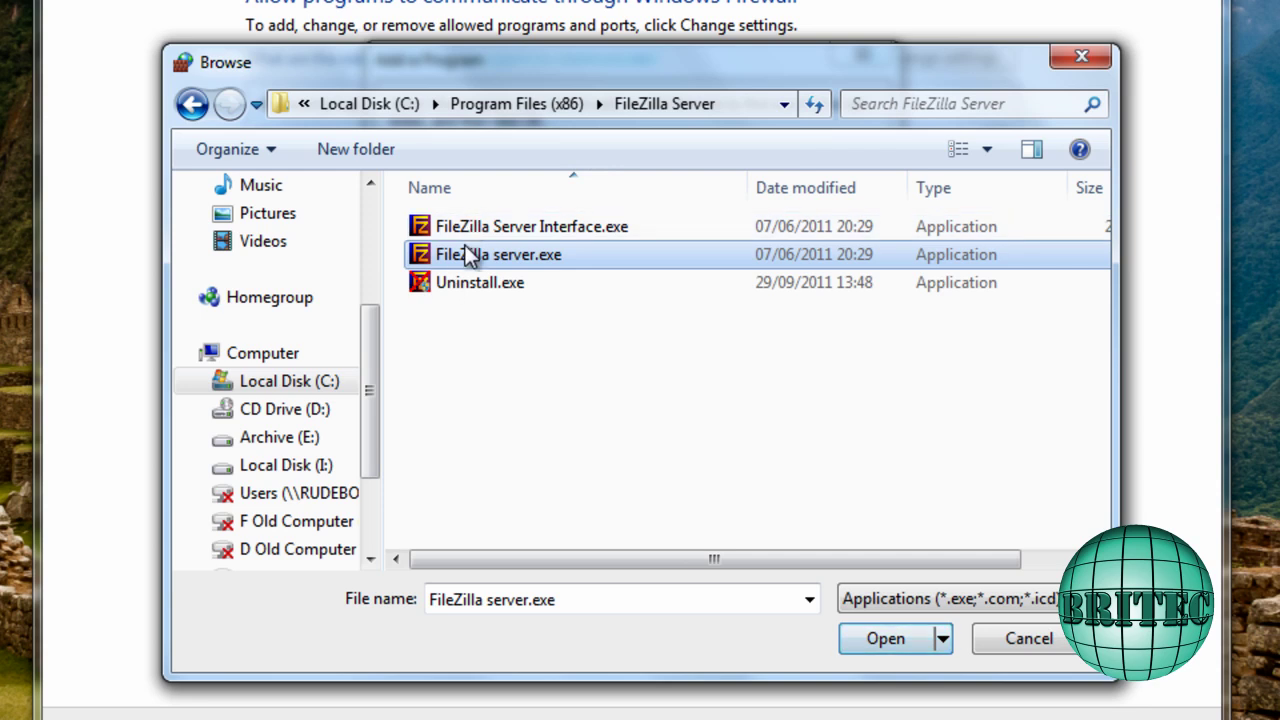
{"action": "left_click", "coordinate": [1050, 642]}
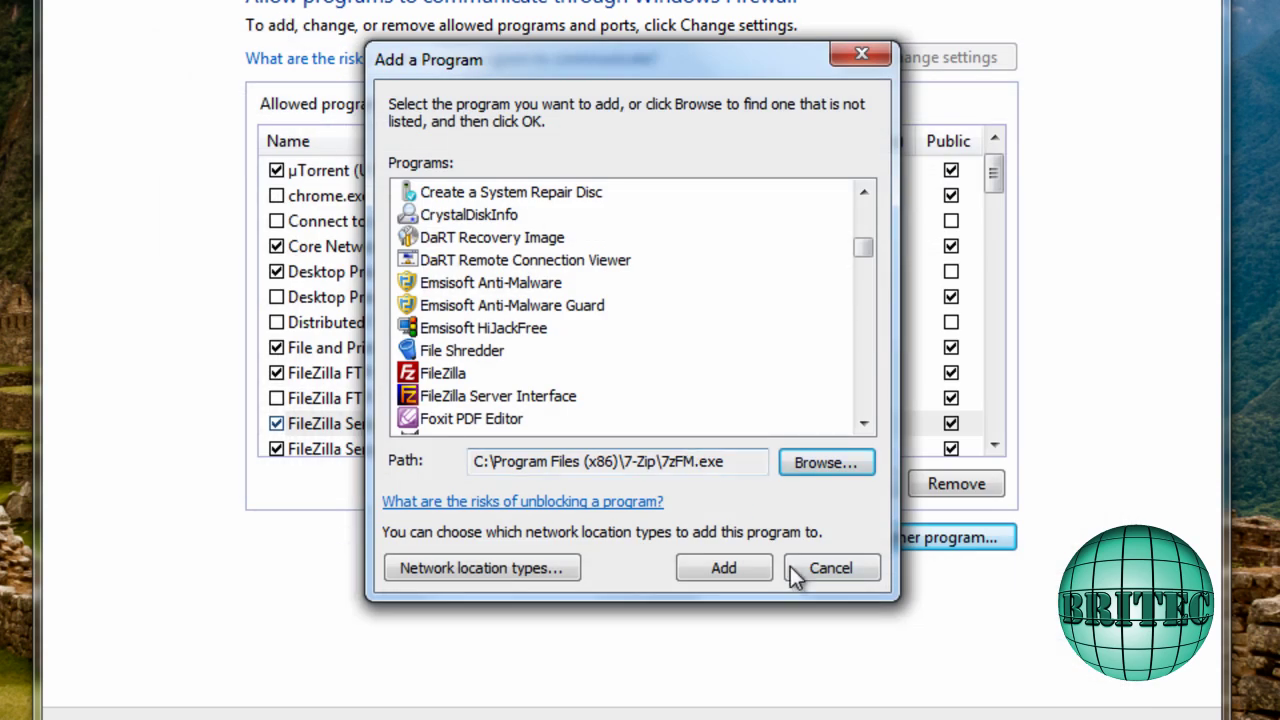
{"action": "left_click", "coordinate": [830, 568]}
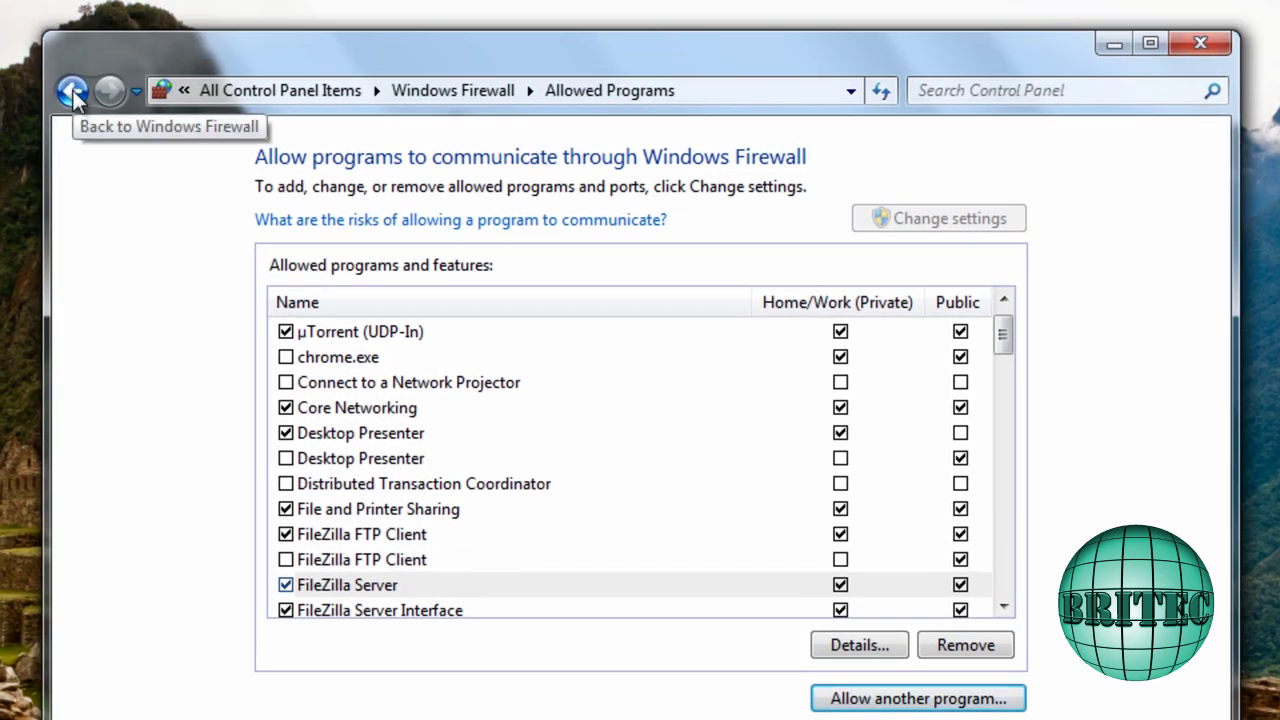
Open Windows Firewall with Advanced Security and select the SSL rule among the outbound rules
{"action": "left_click", "coordinate": [73, 91]}
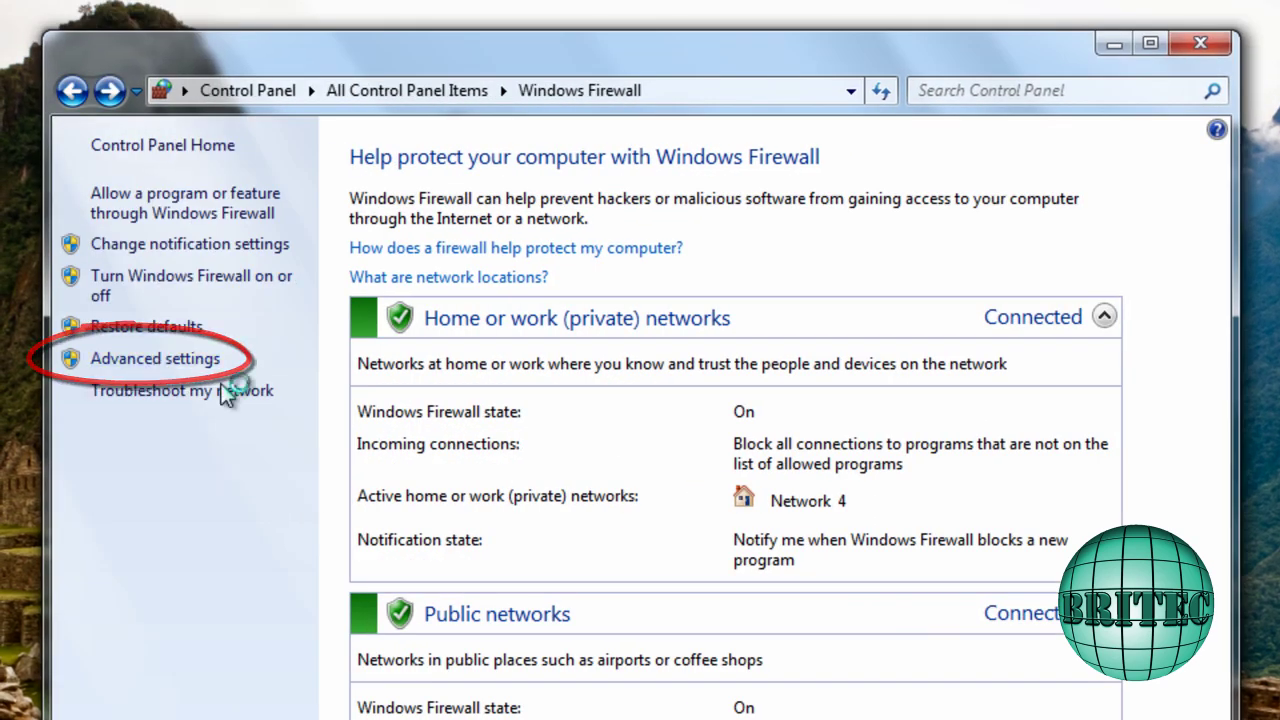
{"action": "left_click", "coordinate": [158, 362]}
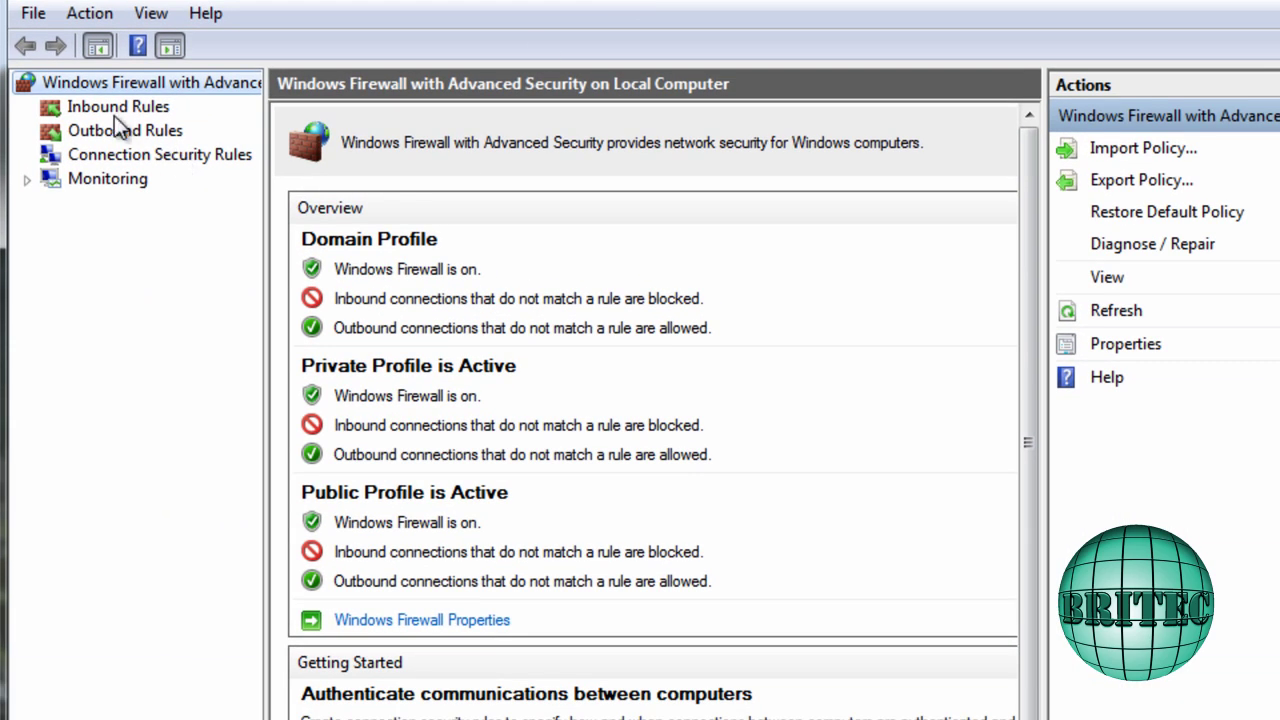
{"action": "left_click", "coordinate": [114, 110]}
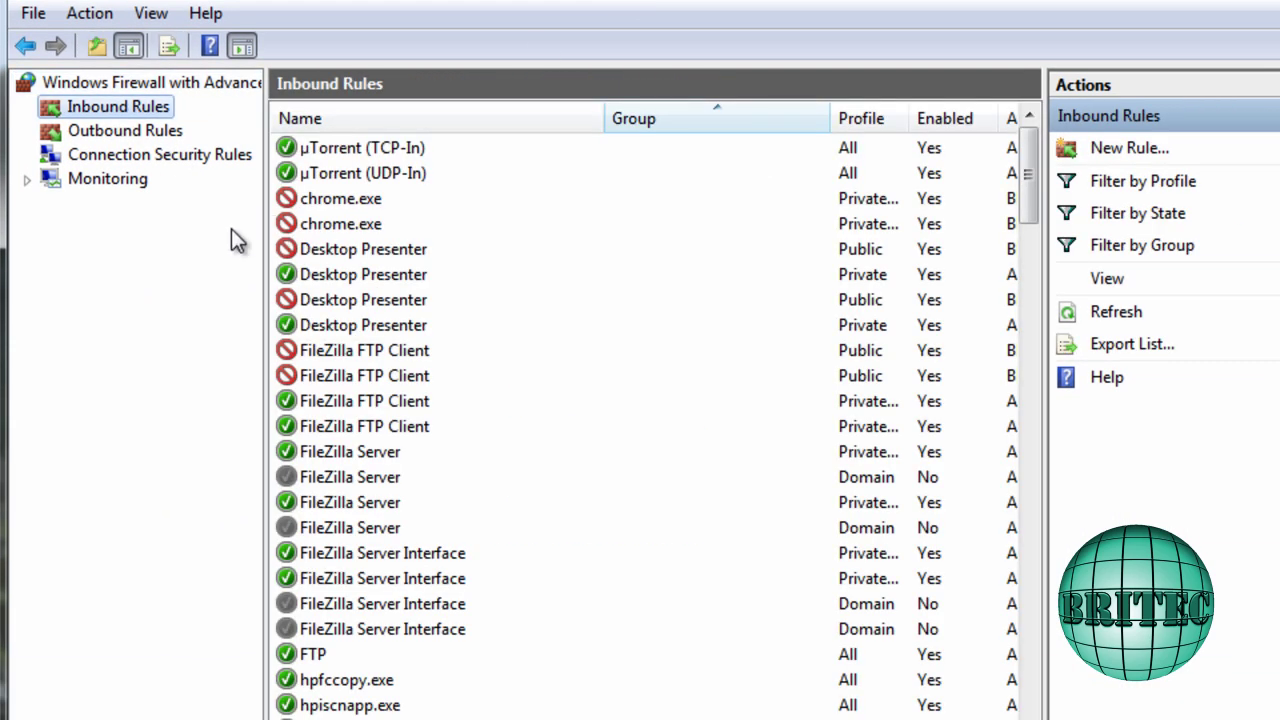
{"action": "left_click", "coordinate": [150, 132]}
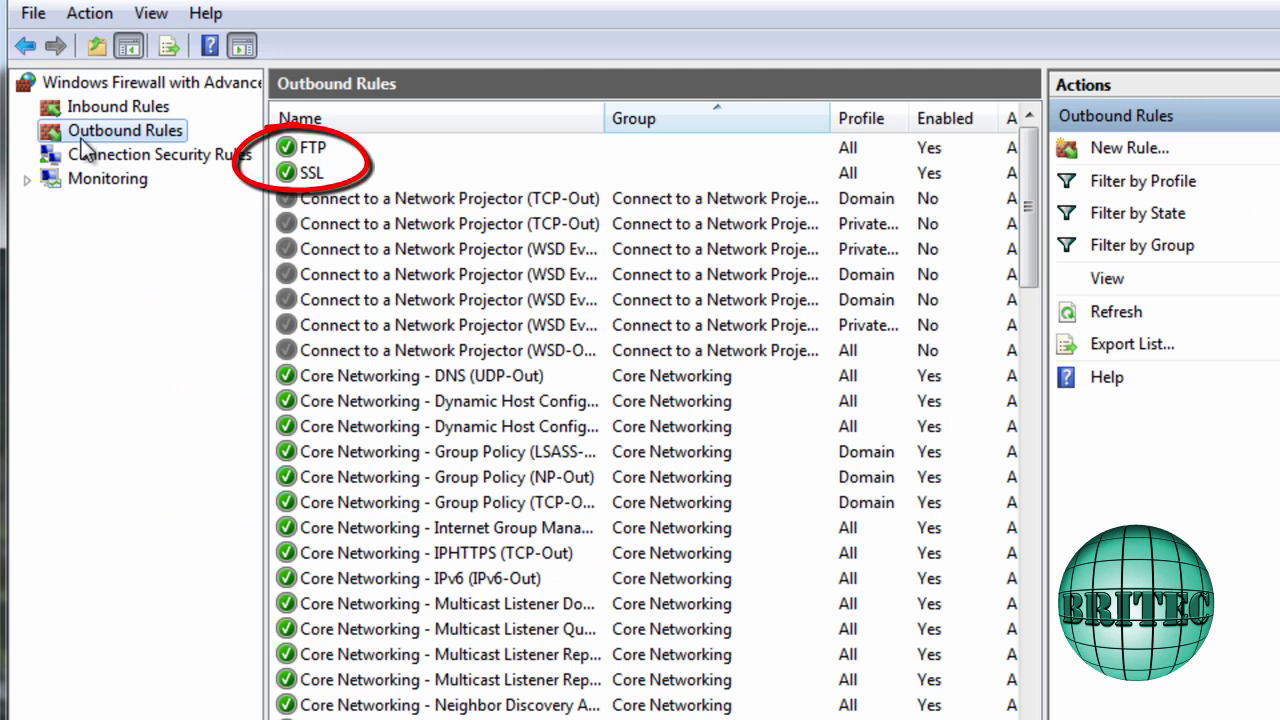
{"action": "left_click", "coordinate": [302, 172]}
{"action": "left_click", "coordinate": [310, 147]}
{"action": "left_click", "coordinate": [314, 172]}
{"action": "left_click", "coordinate": [314, 148]}
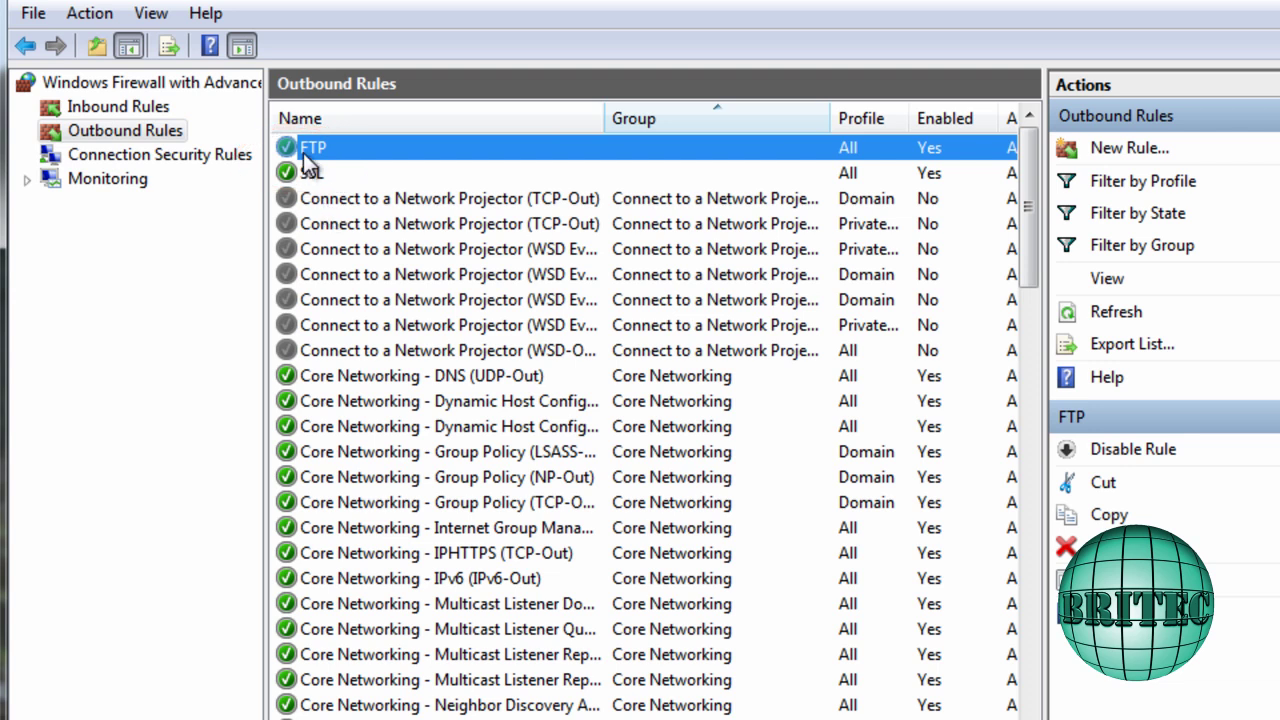
{"action": "left_click", "coordinate": [316, 176]}
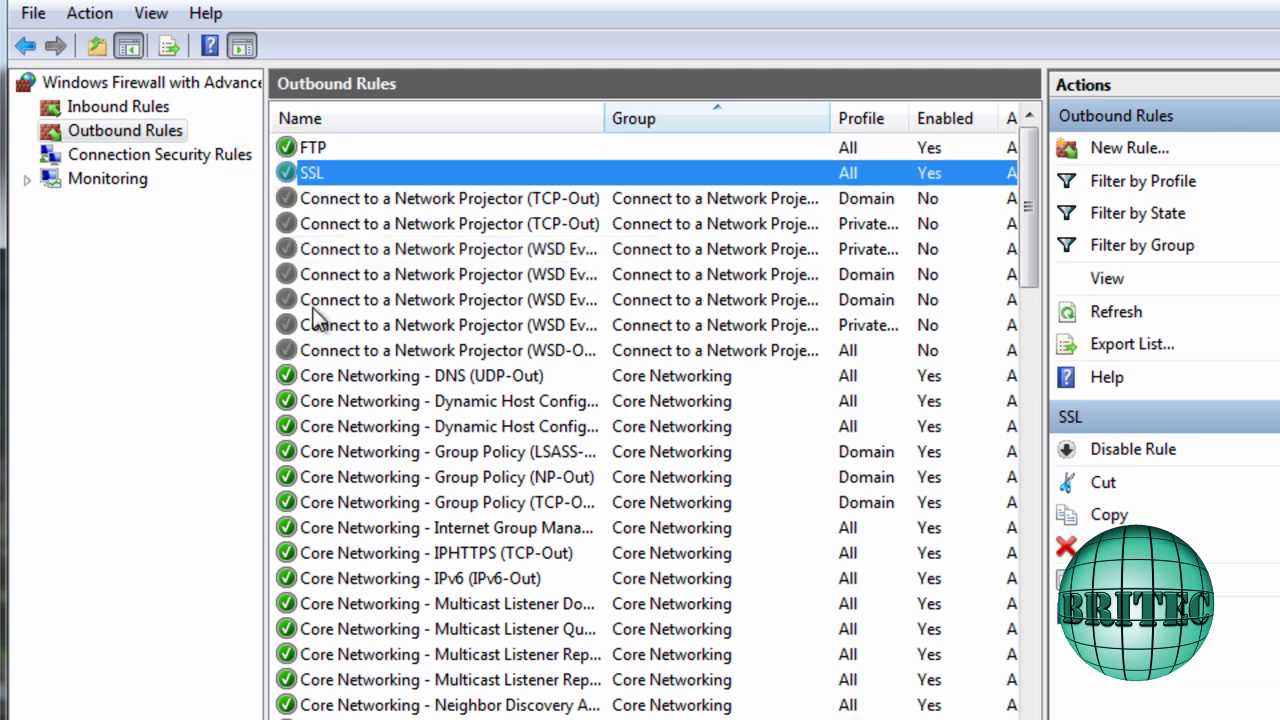
Check the SSL rule's Protocols and Ports: TCP, remote port 990, then close the properties
{"action": "right_click", "coordinate": [307, 174]}
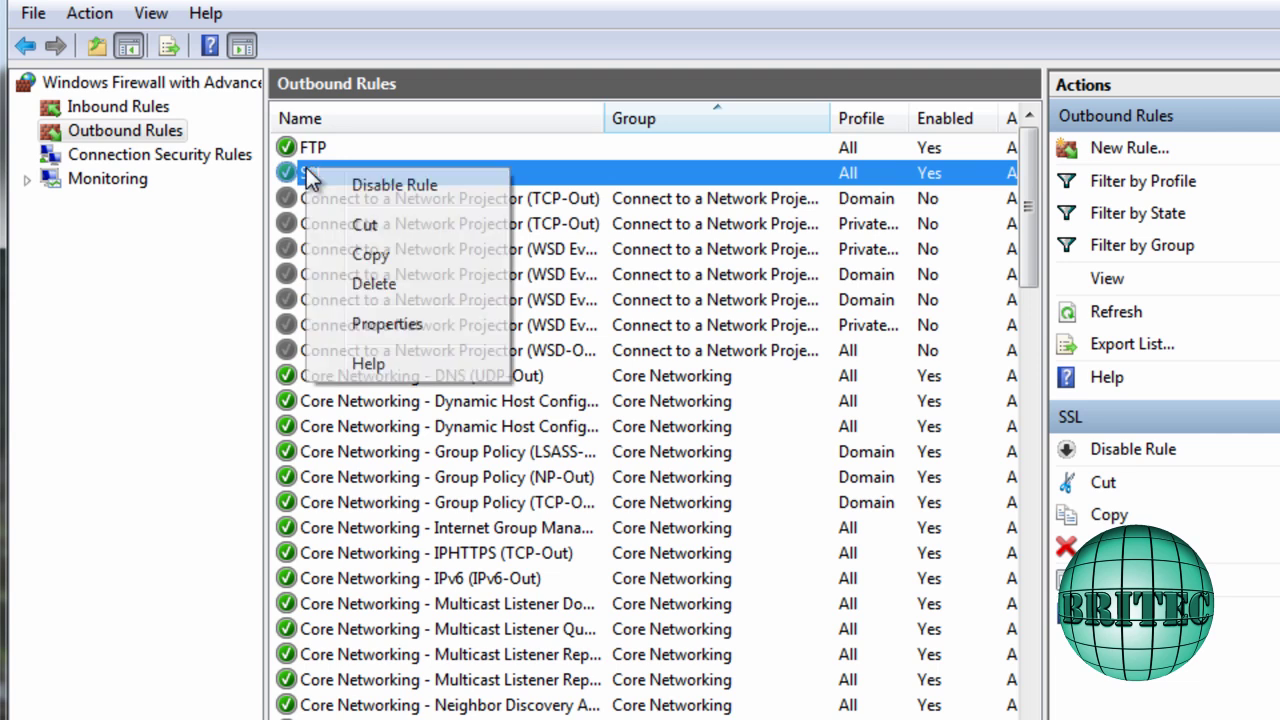
{"action": "left_click", "coordinate": [386, 326]}
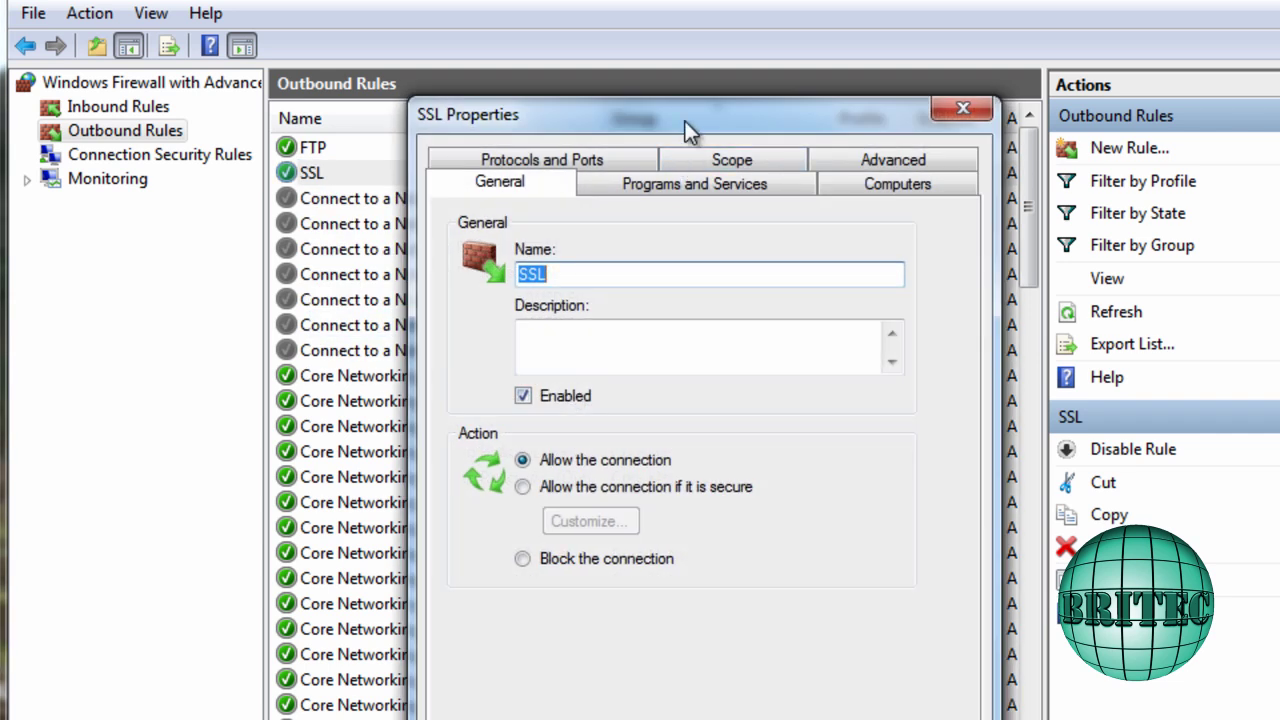
{"action": "left_click_drag", "start_coordinate": [685, 121], "coordinate": [615, 126]}
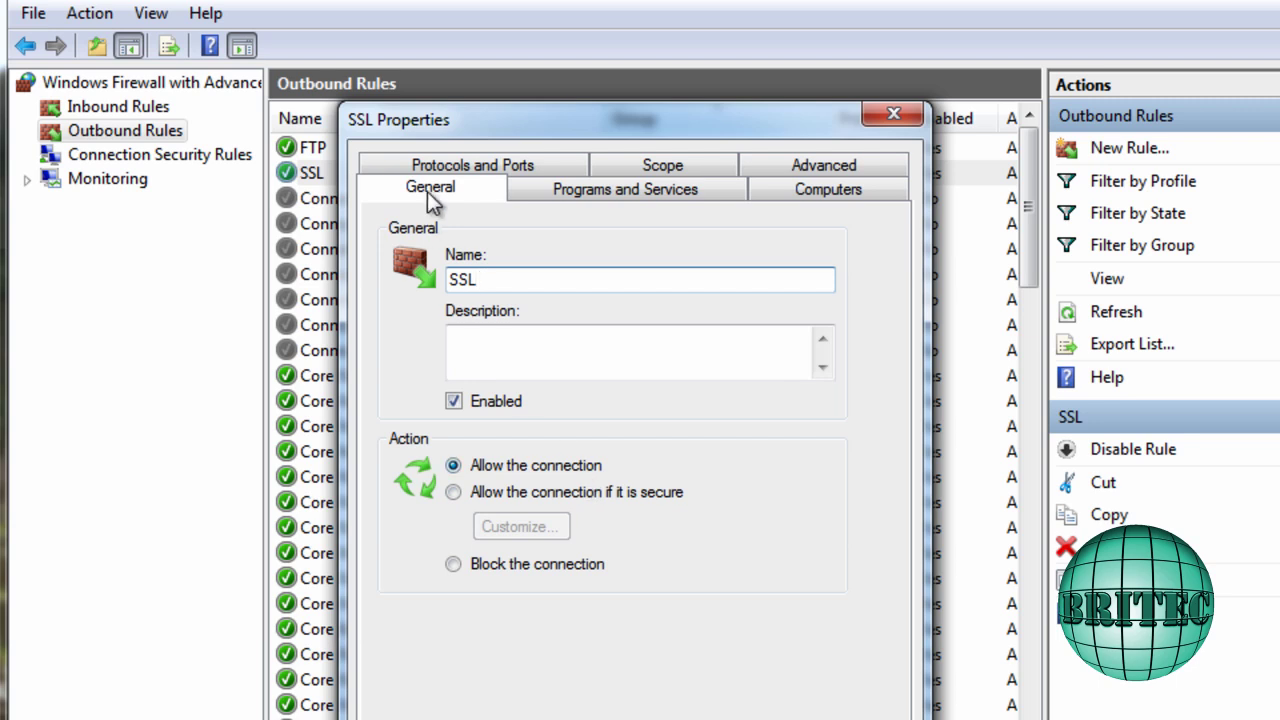
{"action": "left_click", "coordinate": [497, 166]}
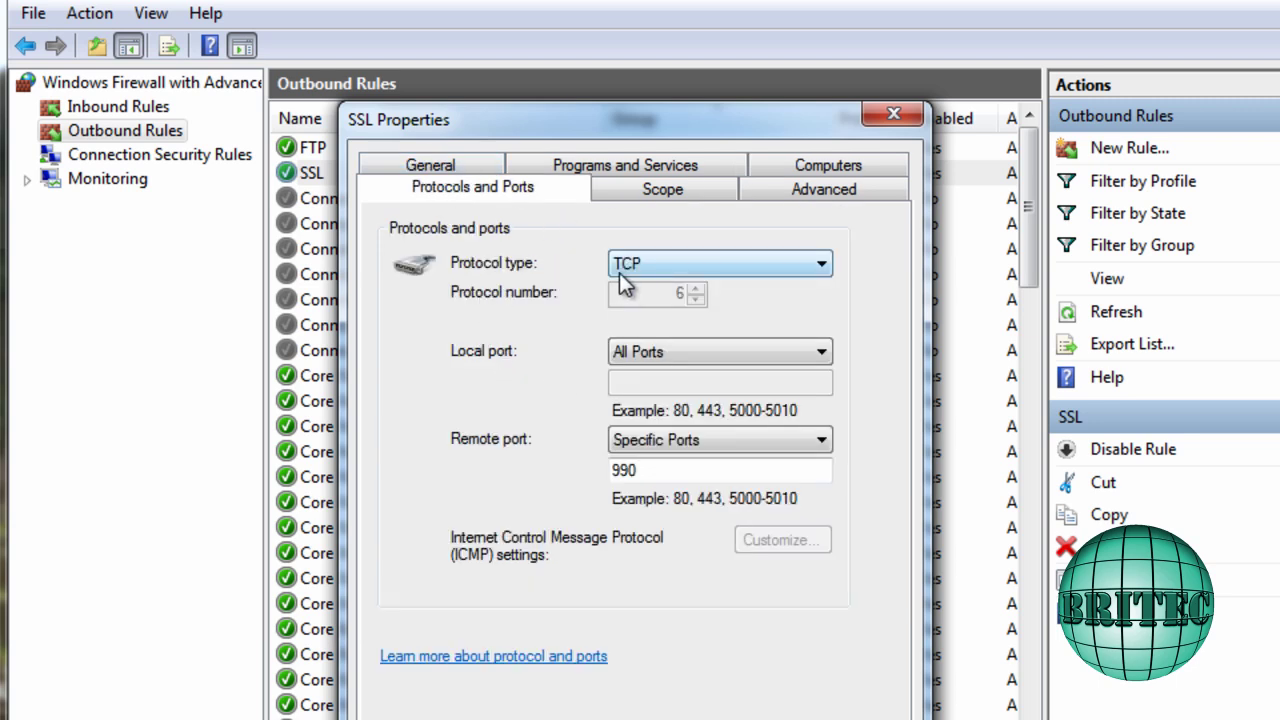
{"action": "double_click", "coordinate": [637, 472]}
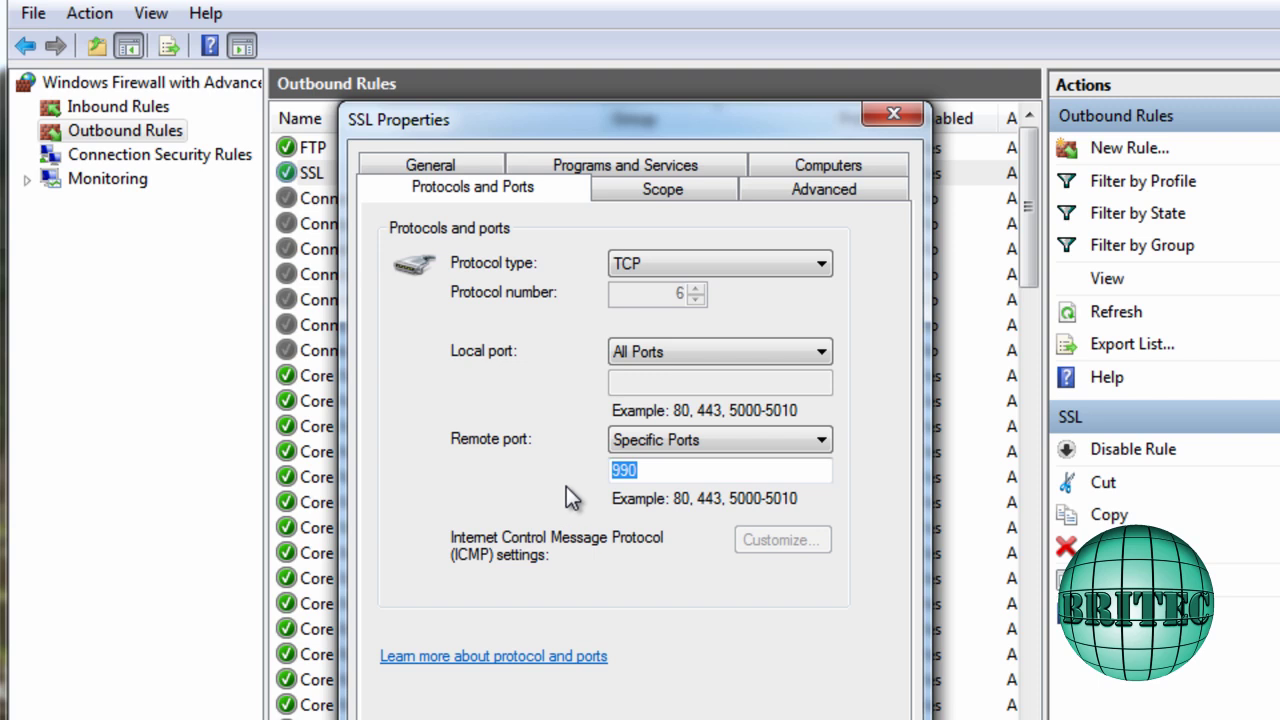
{"action": "key", "text": "Return"}
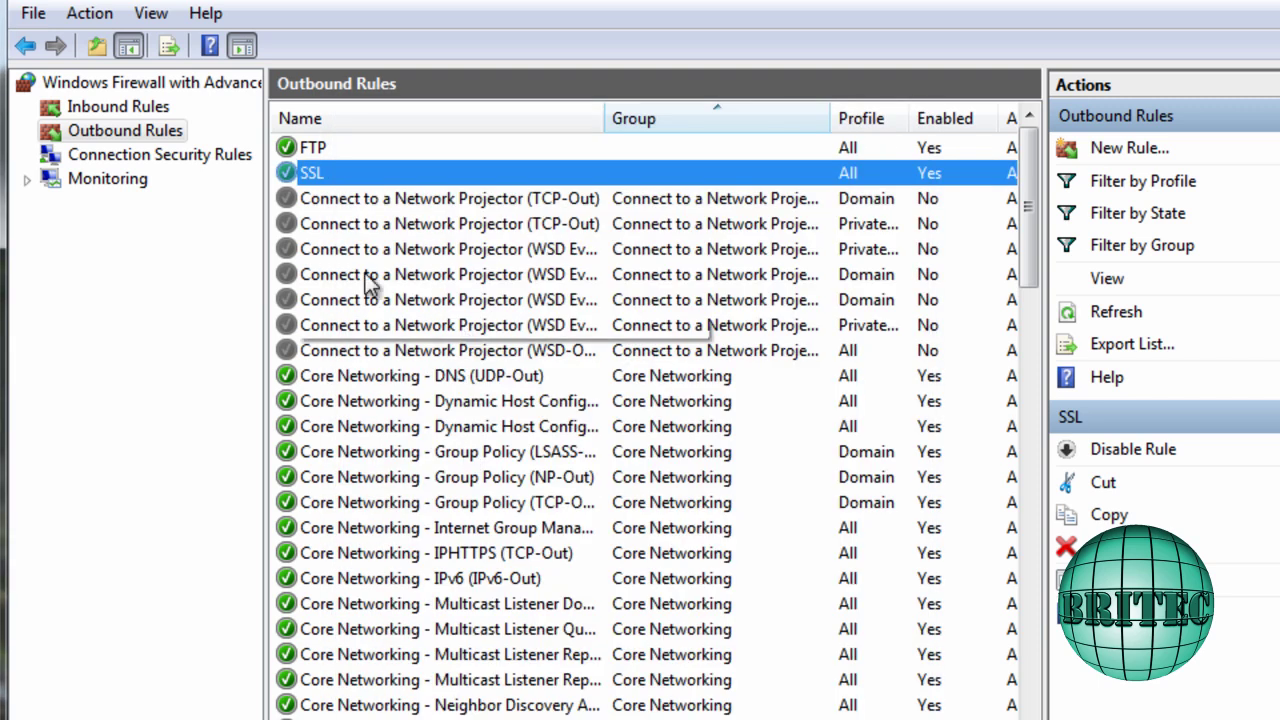
Start a port rule for remote port 990, cancel it, and close both firewall windows
{"action": "left_click", "coordinate": [98, 130]}
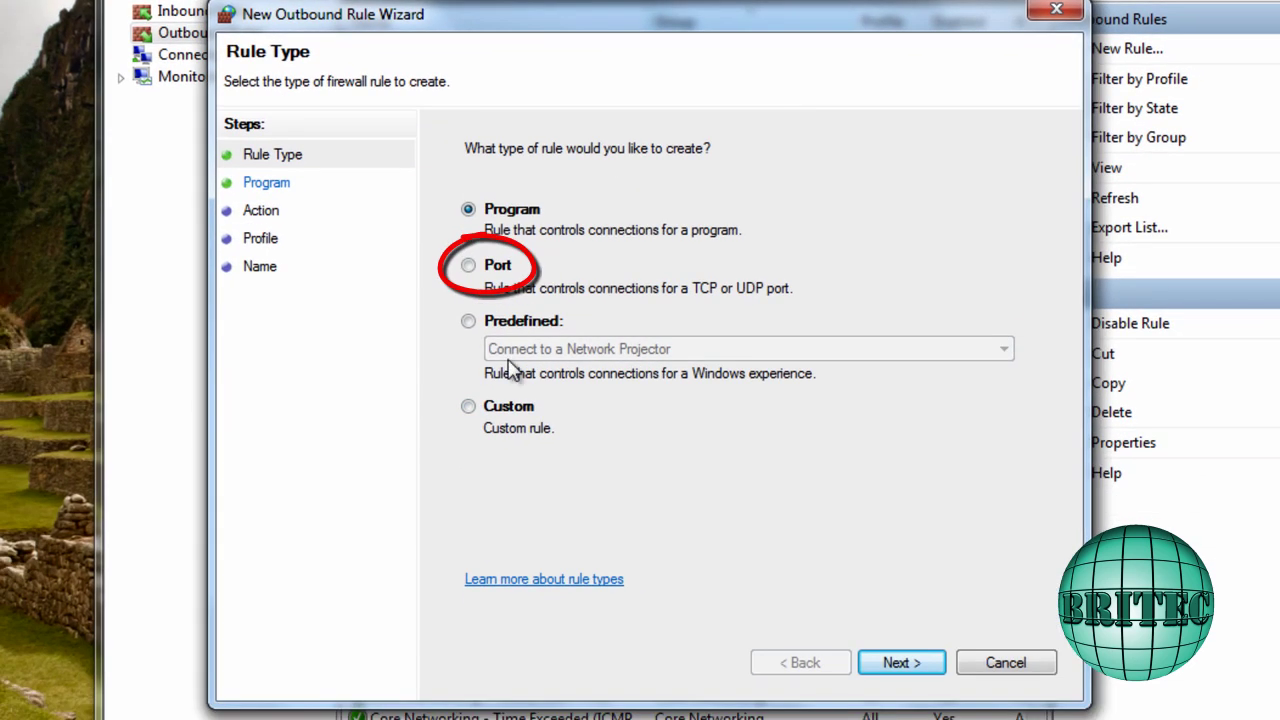
{"action": "left_click", "coordinate": [472, 268]}
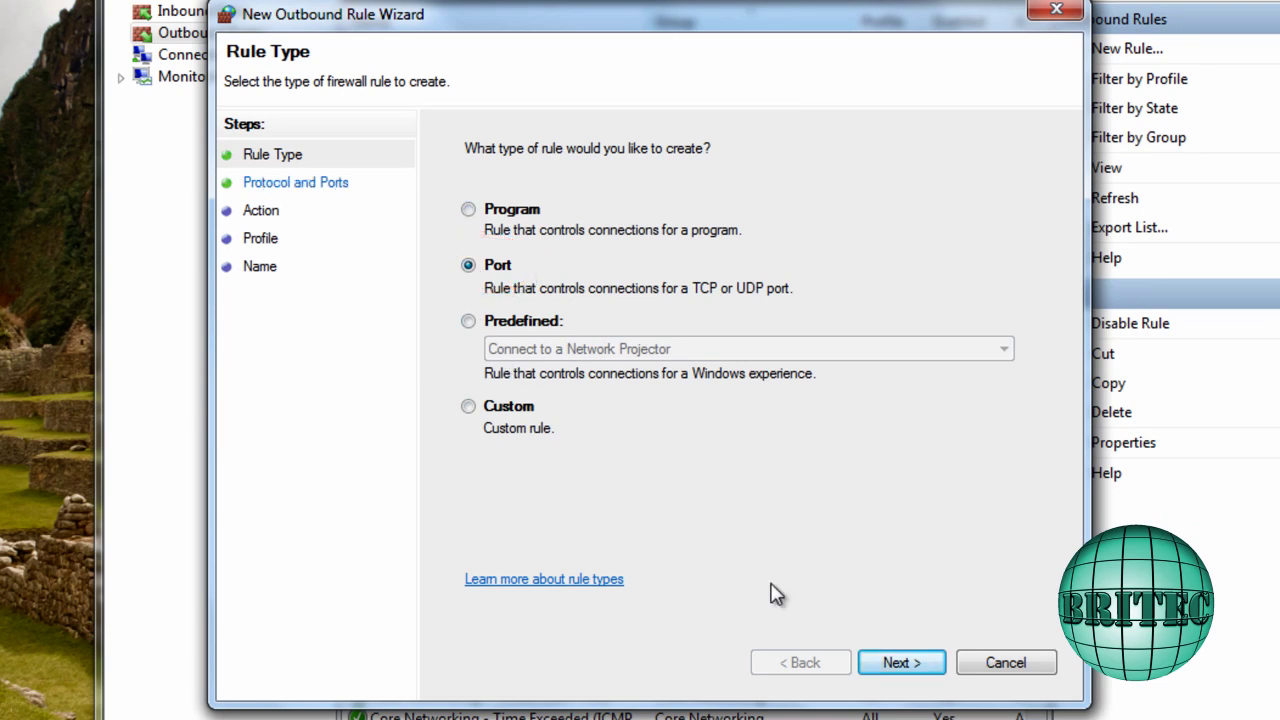
{"action": "left_click", "coordinate": [872, 660]}
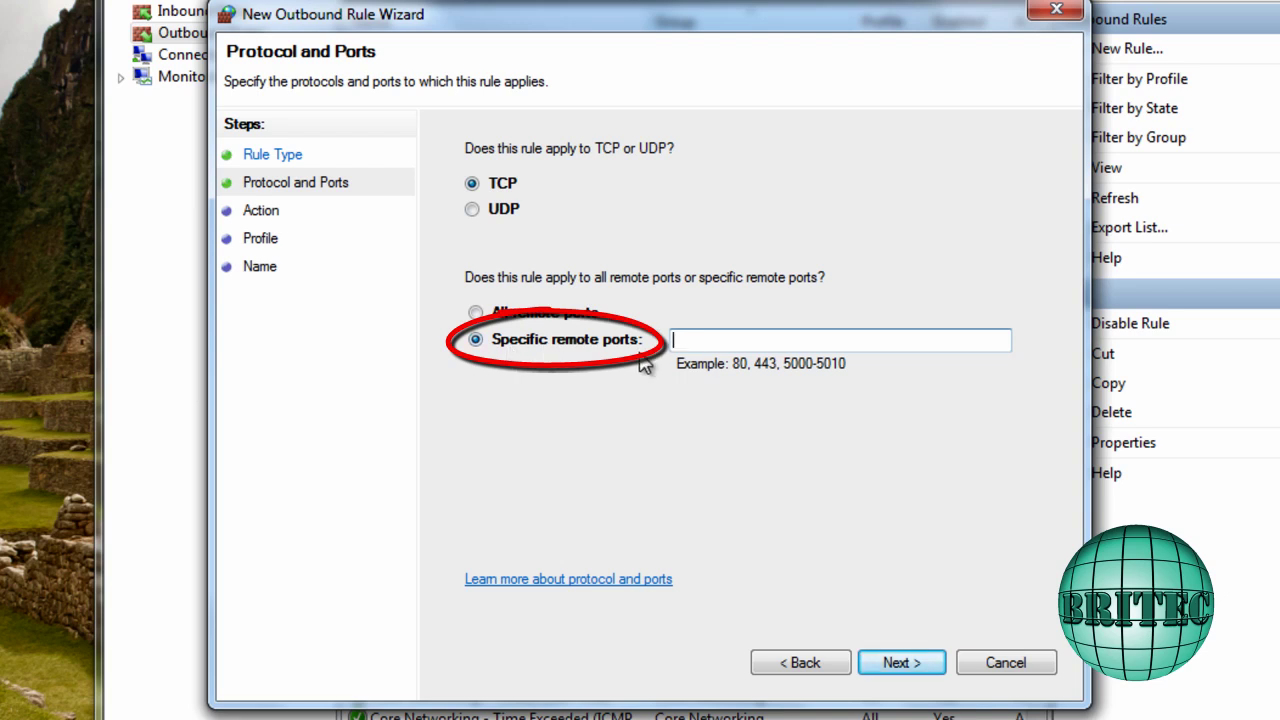
{"action": "left_click", "coordinate": [690, 348]}
{"action": "type", "text": "990"}
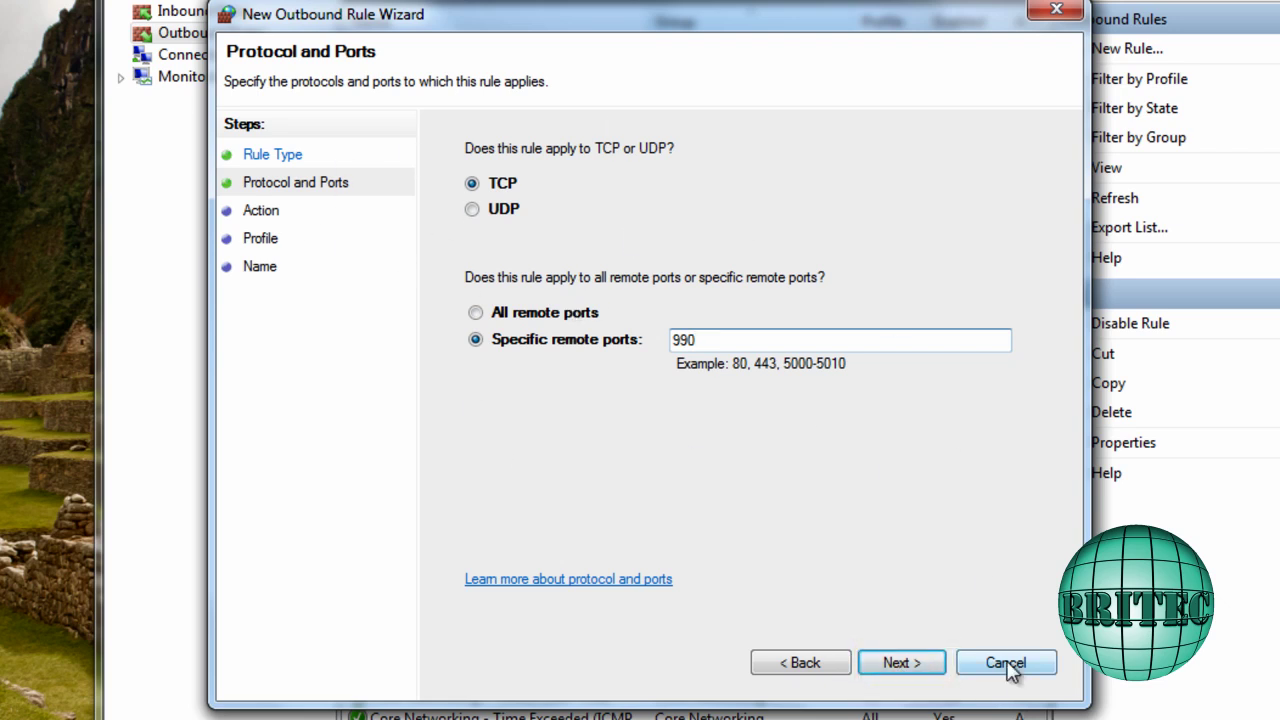
{"action": "left_click", "coordinate": [1012, 666]}
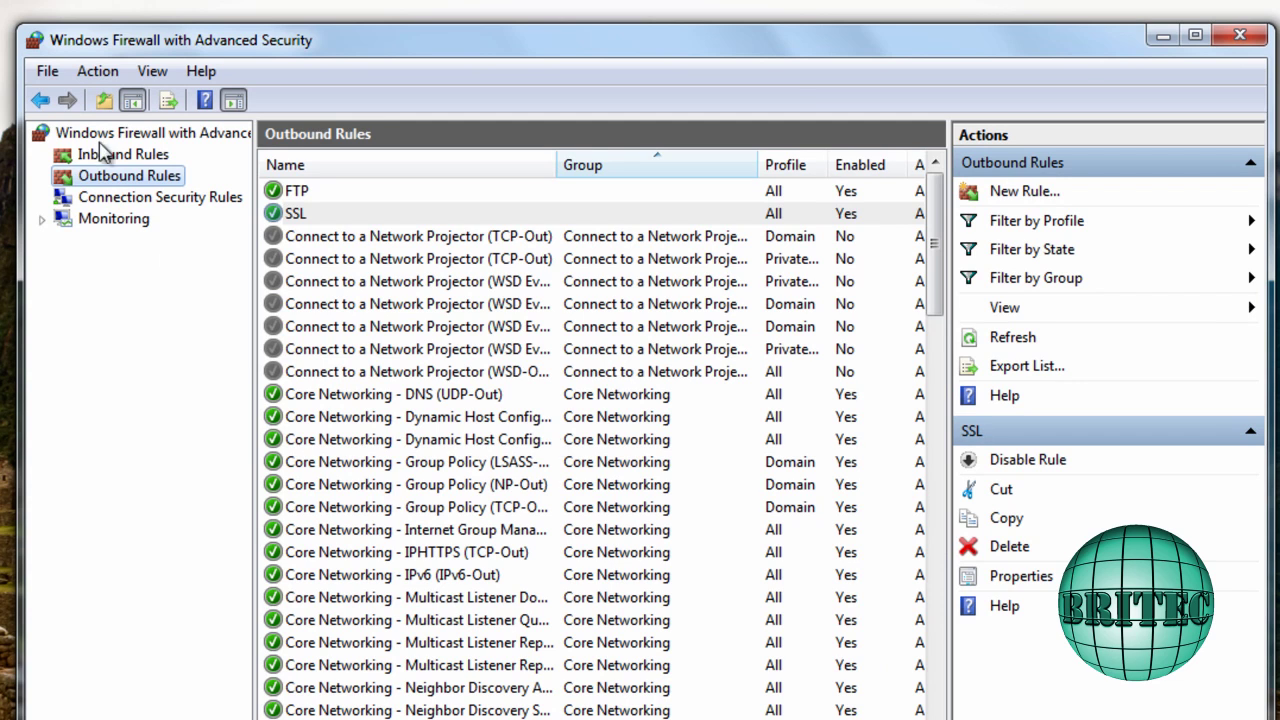
{"action": "left_click", "coordinate": [1240, 35]}
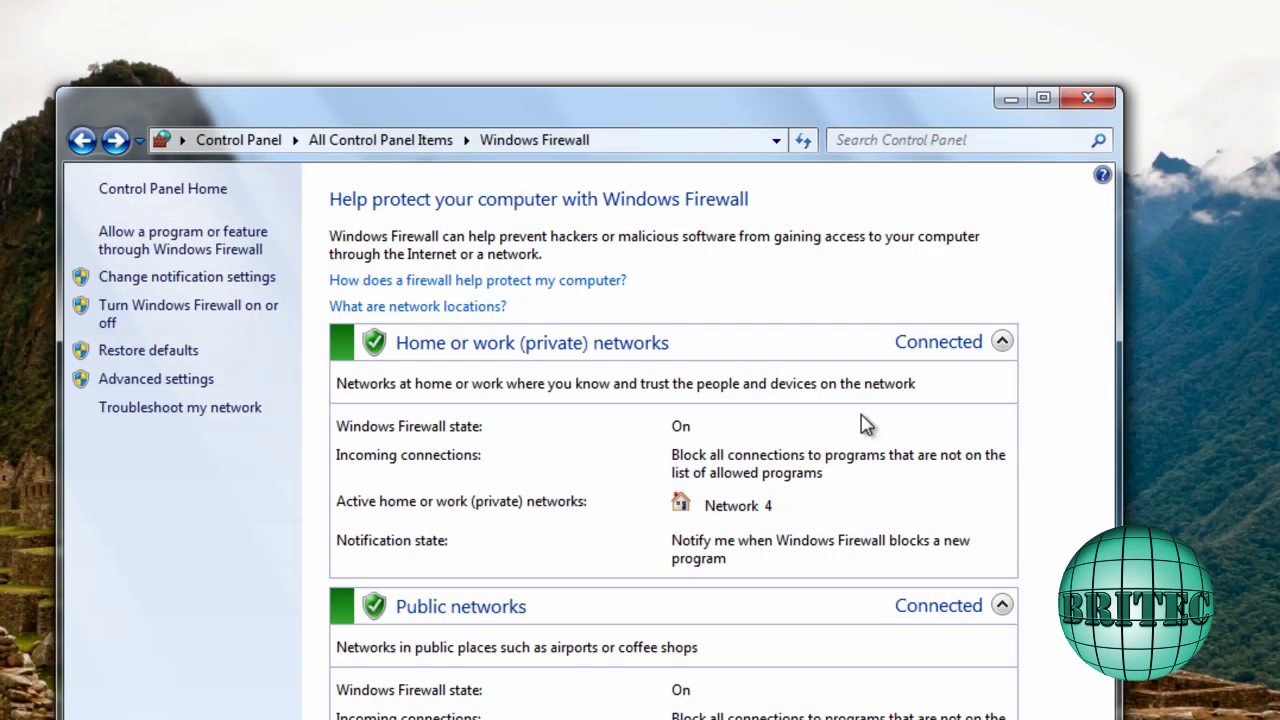
{"action": "left_click", "coordinate": [1085, 104]}
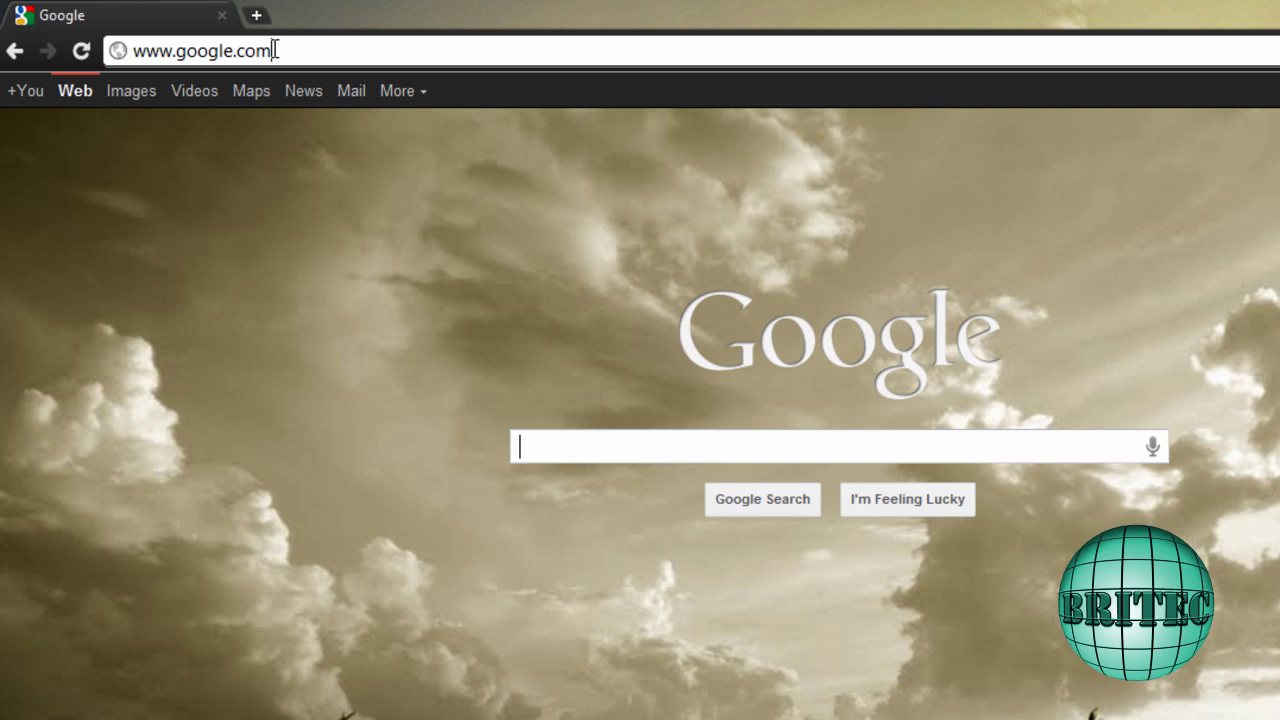
Load the Virgin Media Super Hub login page at 192.168.0.1 in Chrome
{"action": "left_click", "coordinate": [274, 49]}
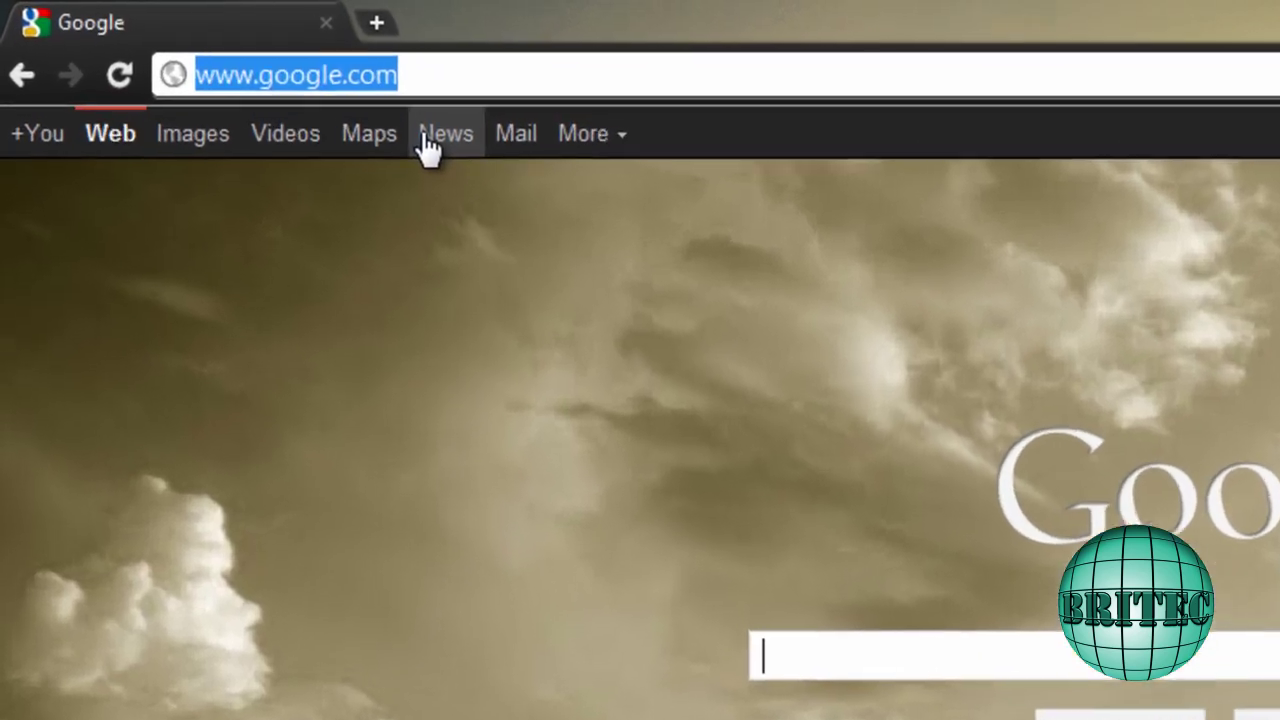
{"action": "type", "text": "192.168.0.1"}
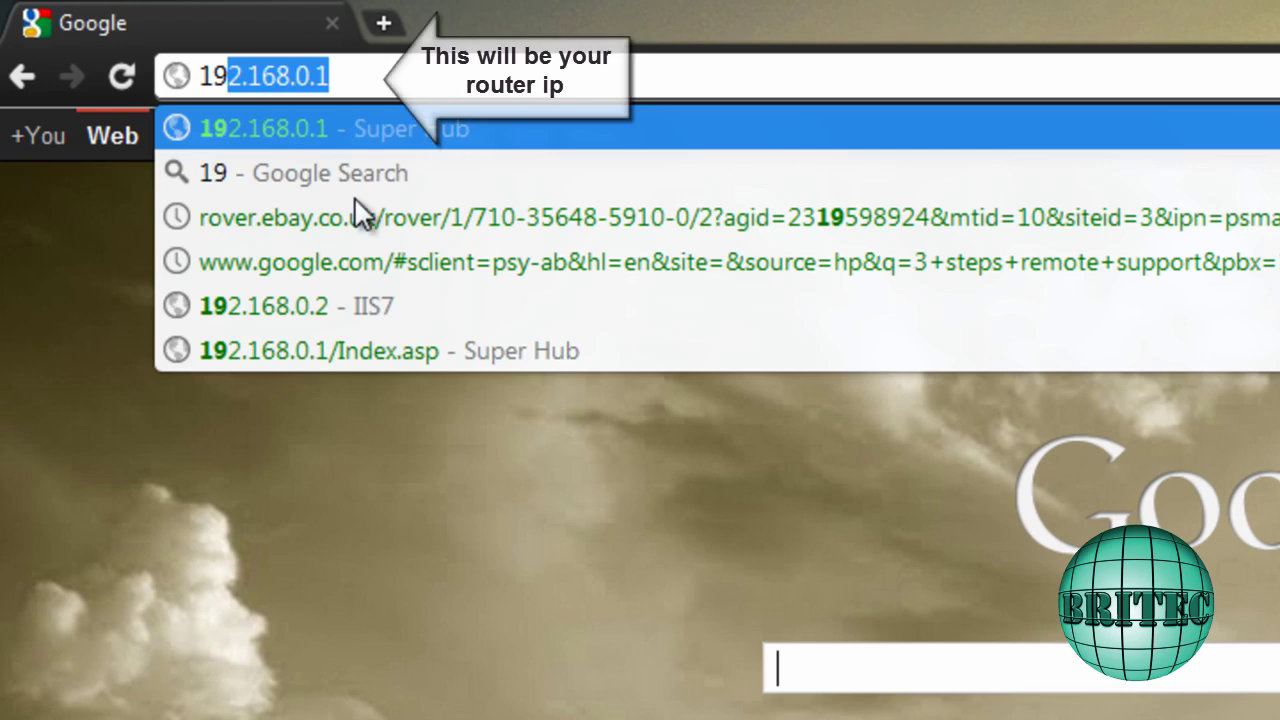
{"action": "left_click", "coordinate": [293, 120]}
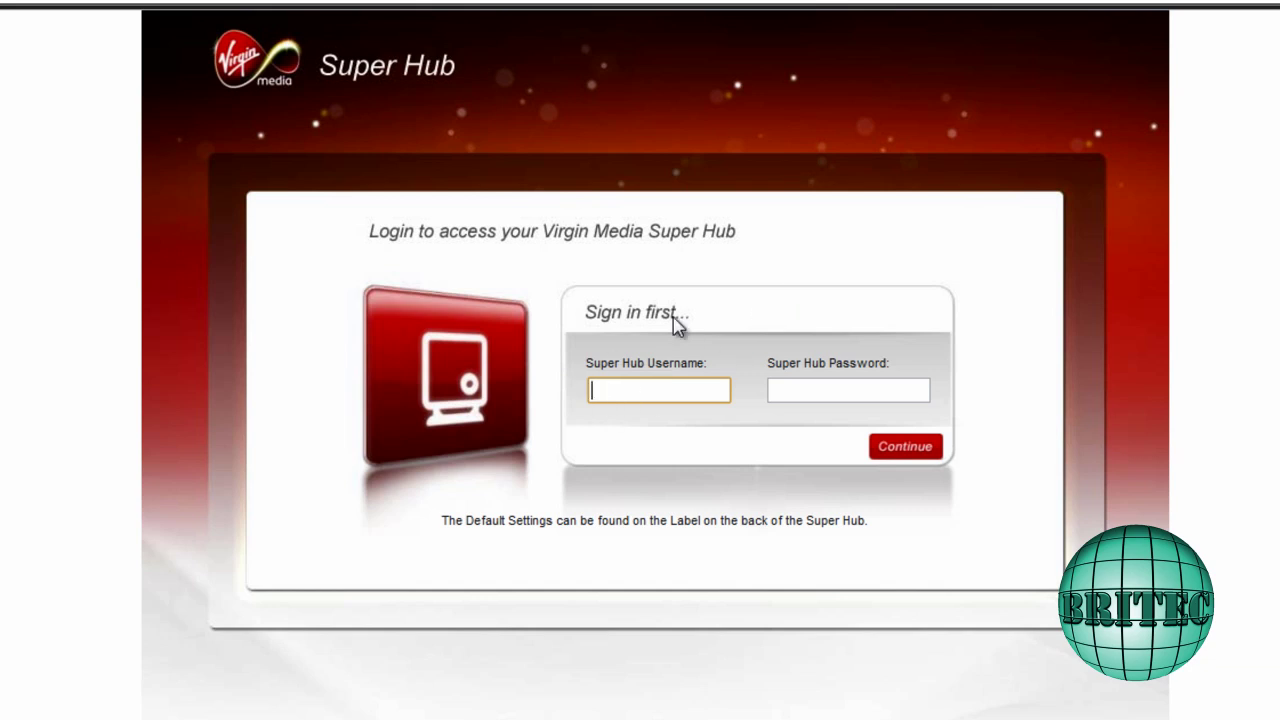
Log in to the Virgin Media Super Hub with the suggested username and the account password
{"action": "type", "text": "admin"}
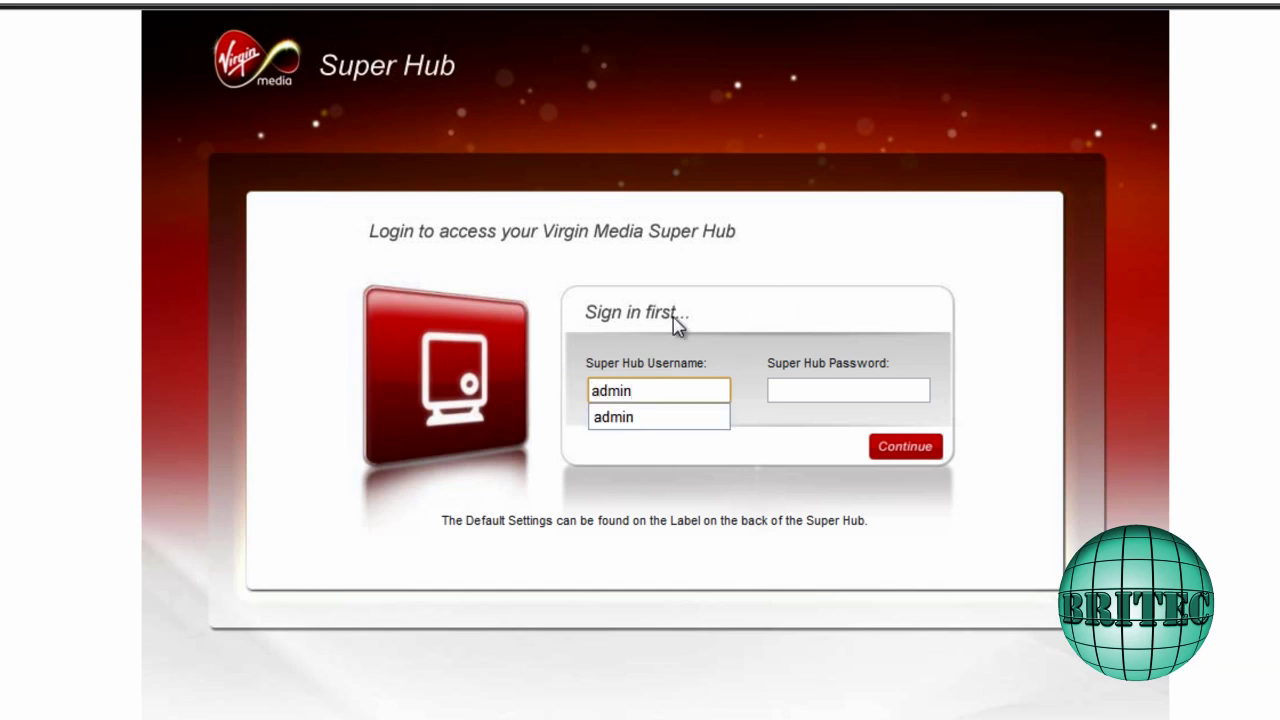
{"action": "left_click", "coordinate": [806, 389]}
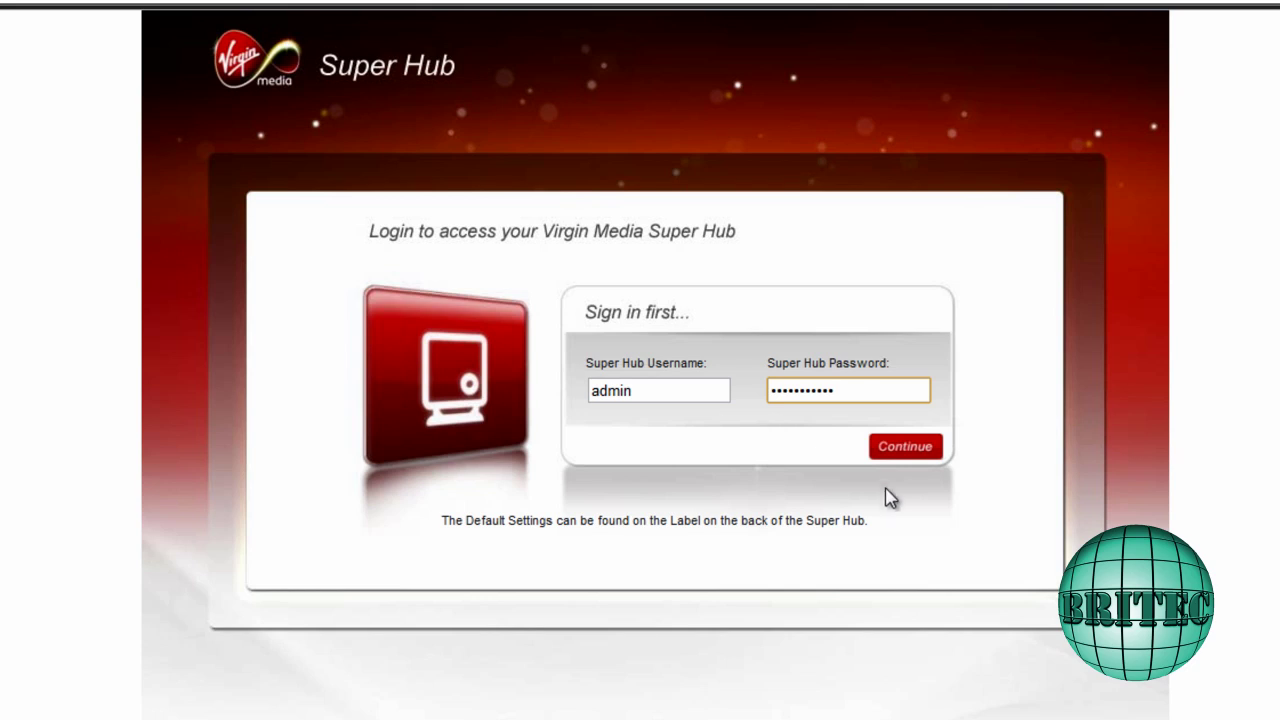
{"action": "left_click", "coordinate": [906, 448]}
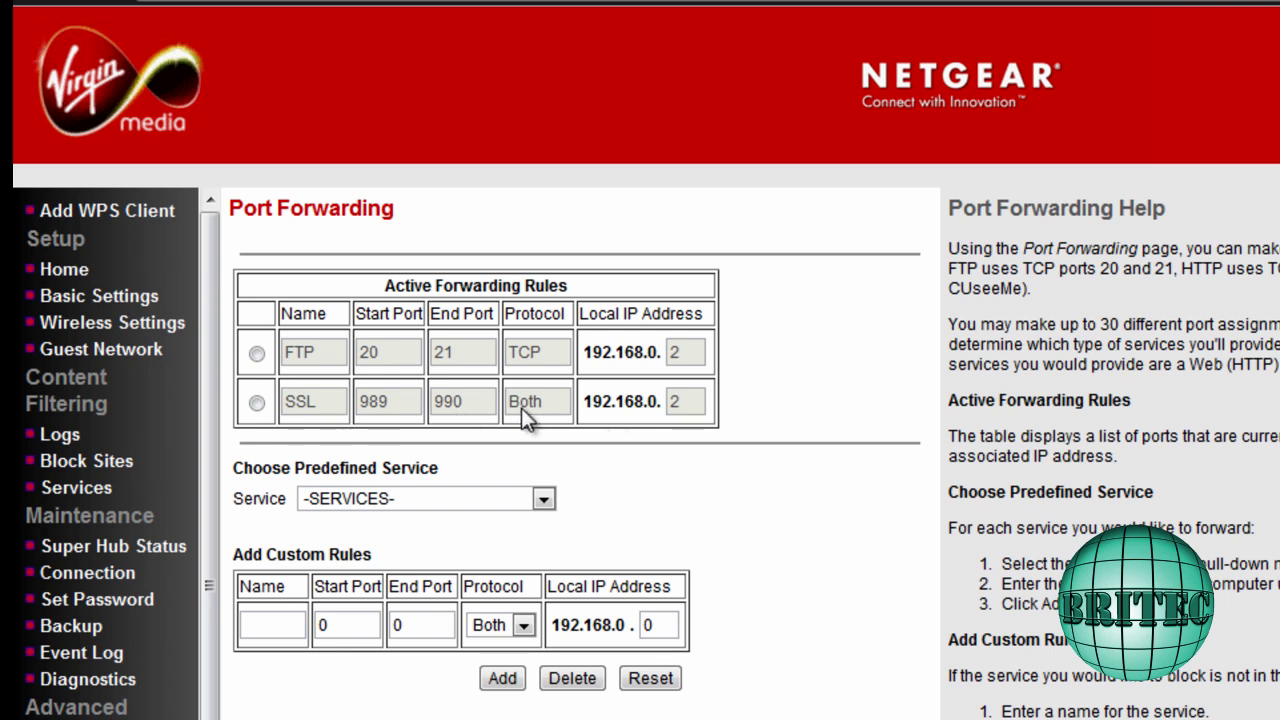
Add a custom rule 'test' forwarding ports 19–20 to 192.168.0.2; it is rejected as overlapping
{"action": "left_click", "coordinate": [263, 623]}
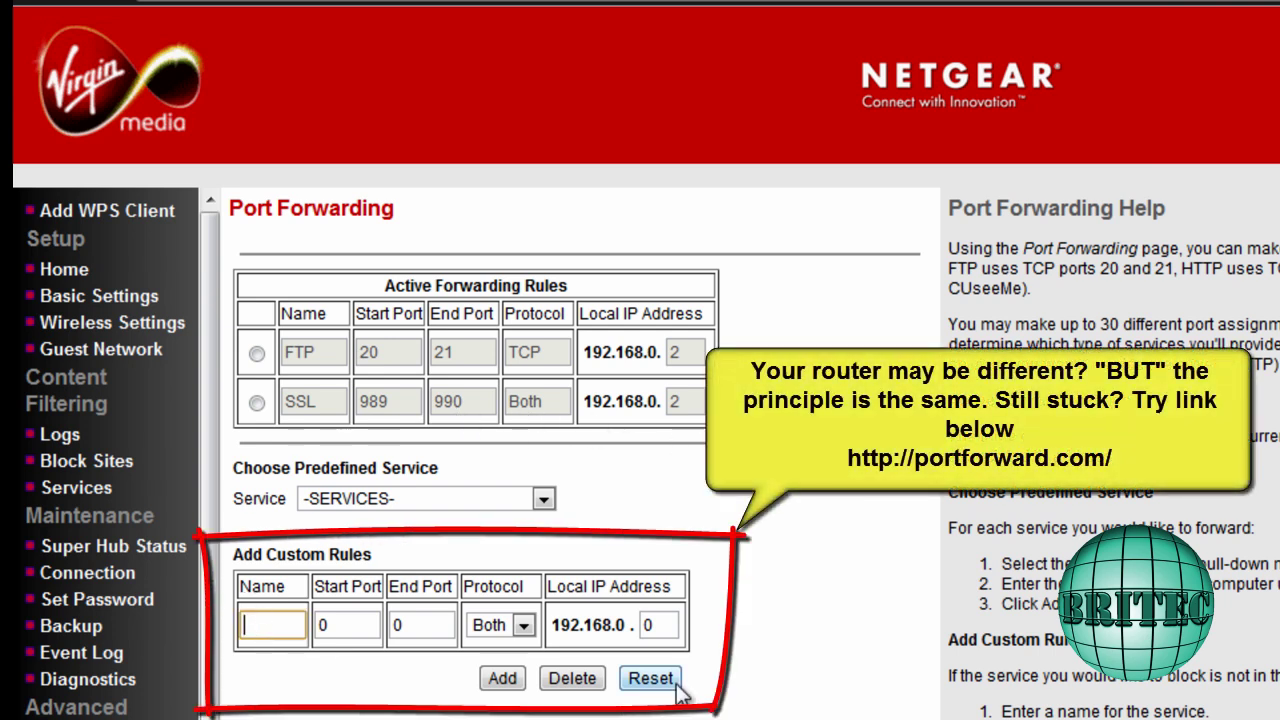
{"action": "type", "text": "test"}
{"action": "double_click", "coordinate": [342, 625]}
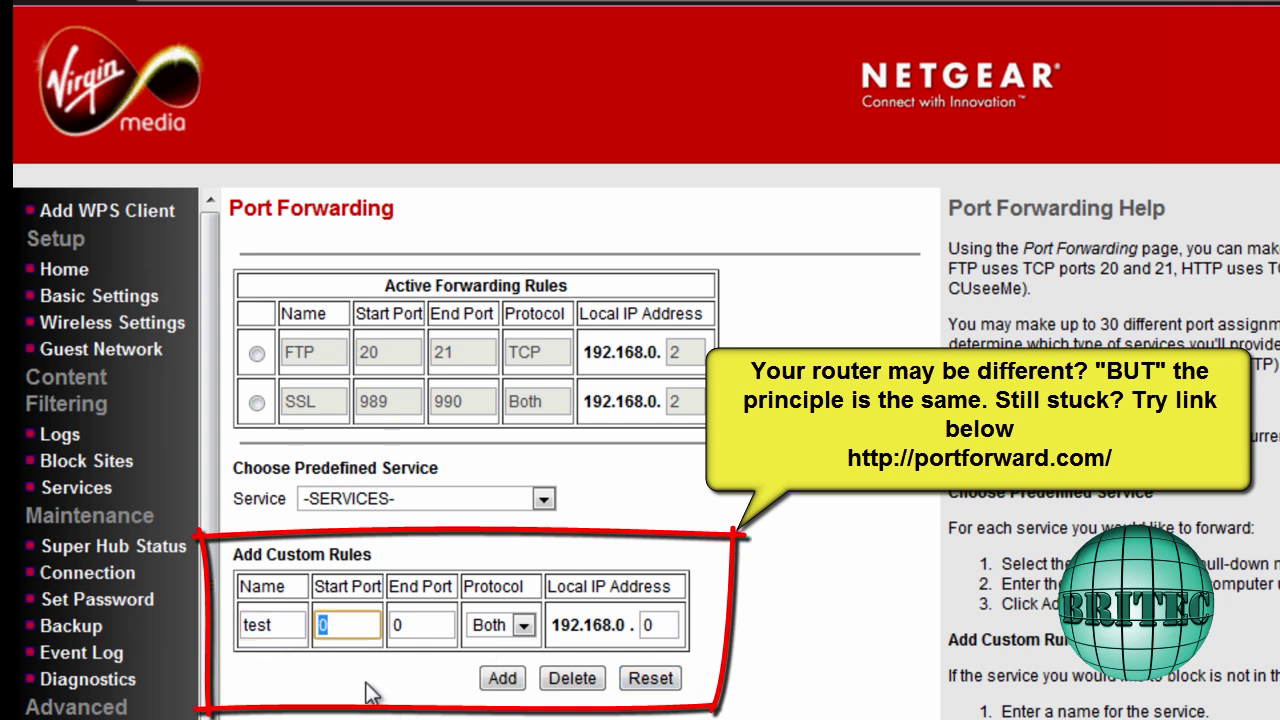
{"action": "type", "text": "19"}
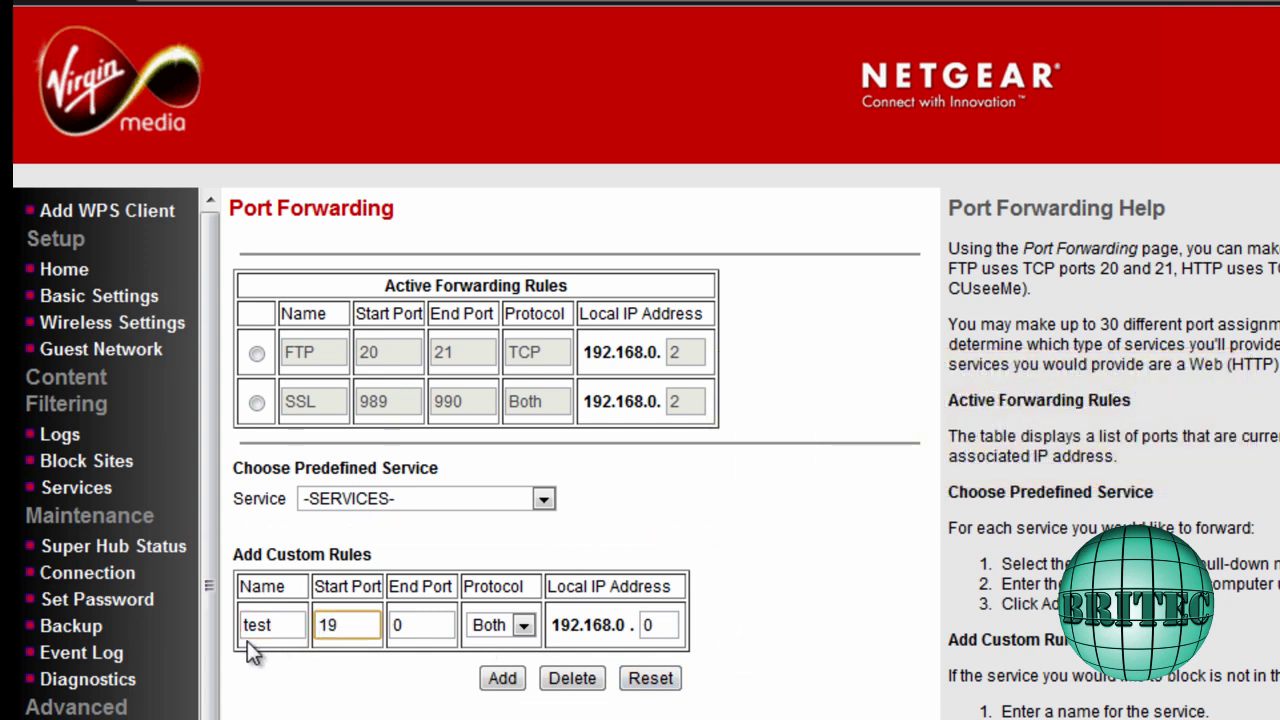
{"action": "double_click", "coordinate": [414, 628]}
{"action": "type", "text": "20"}
{"action": "double_click", "coordinate": [658, 625]}
{"action": "type", "text": "2"}
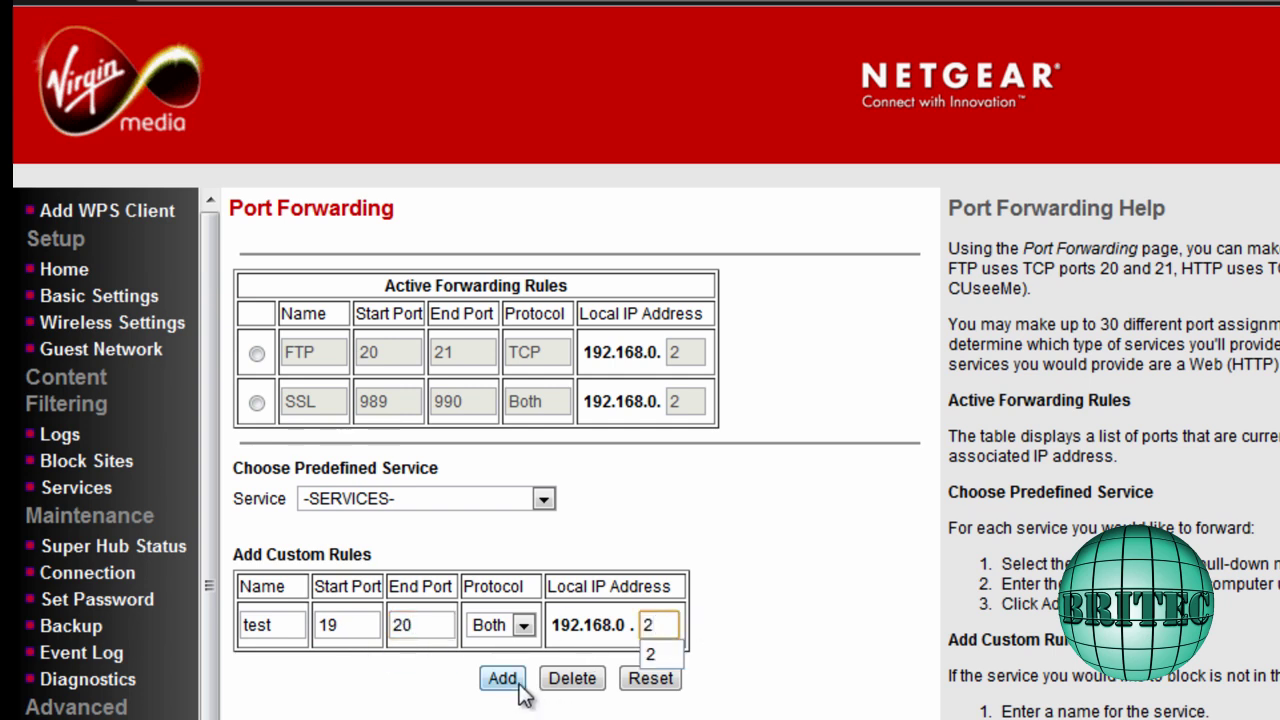
{"action": "left_click", "coordinate": [506, 681]}
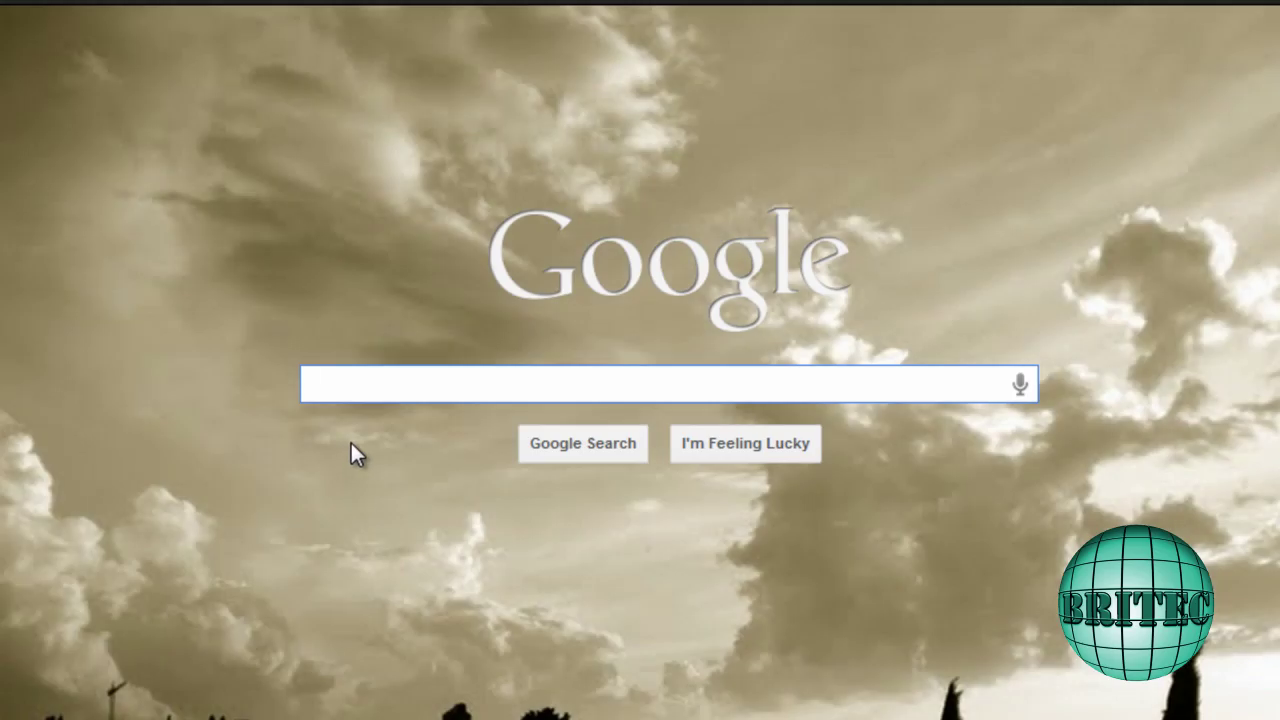
Search Google for whatsmyip and open whatsmyip.org to read the public IP address
{"action": "type", "text": "whats"}
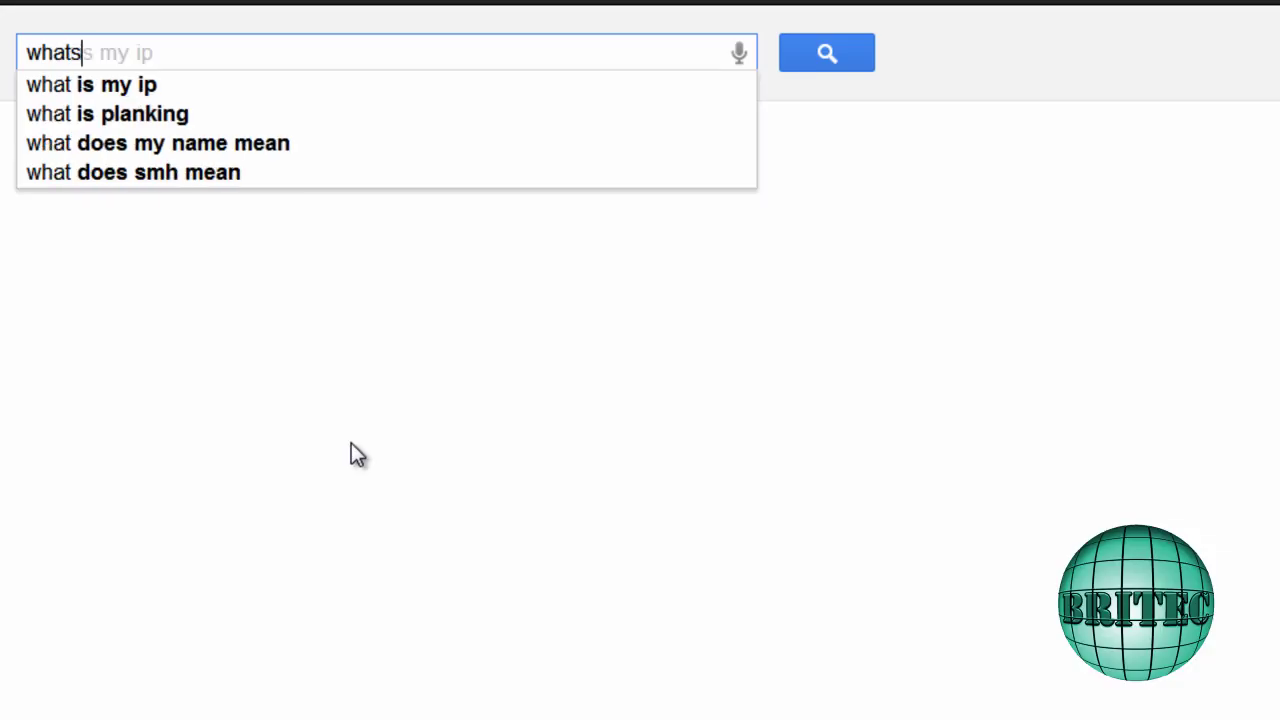
{"action": "type", "text": "myip"}
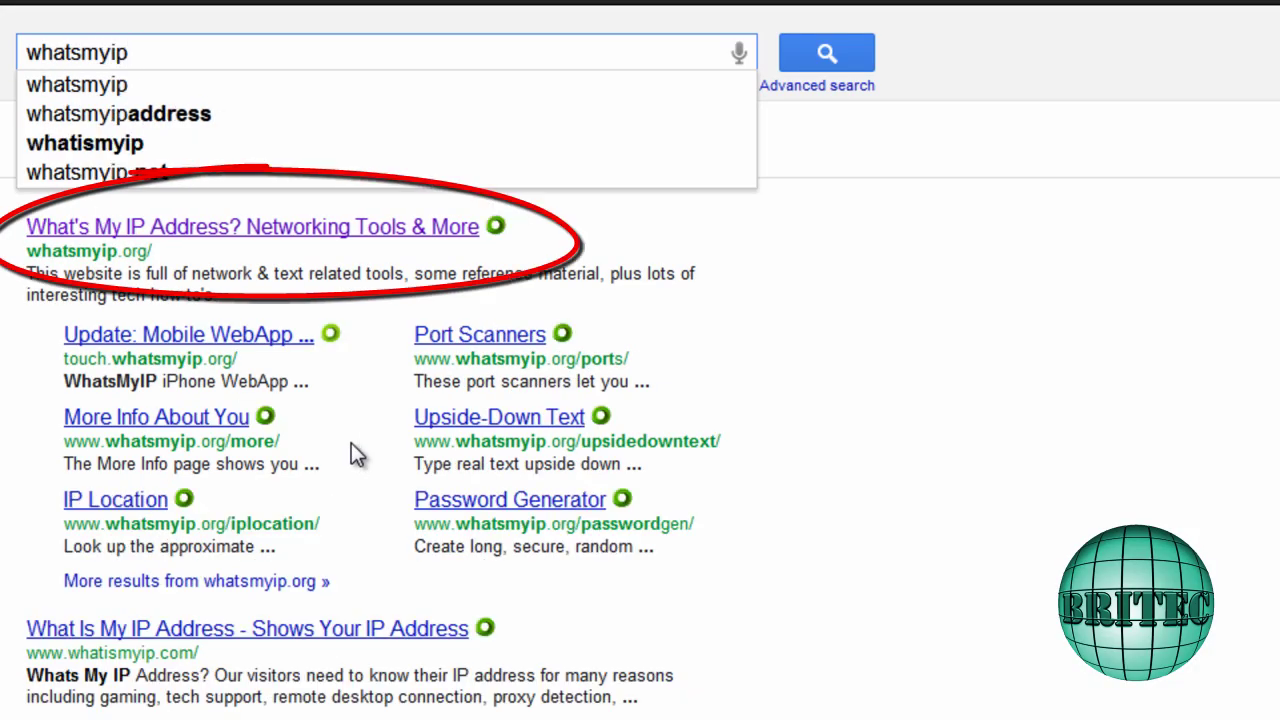
{"action": "left_click", "coordinate": [212, 224]}
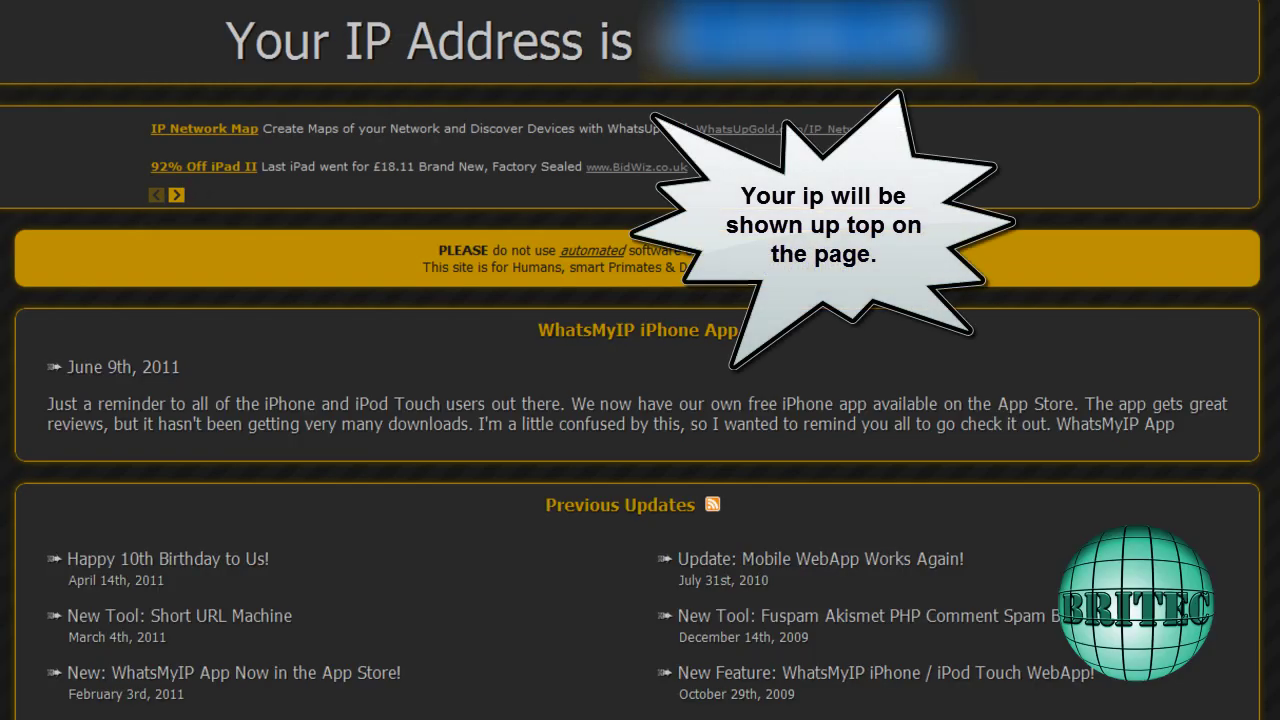
{"action": "right_click", "coordinate": [673, 25]}
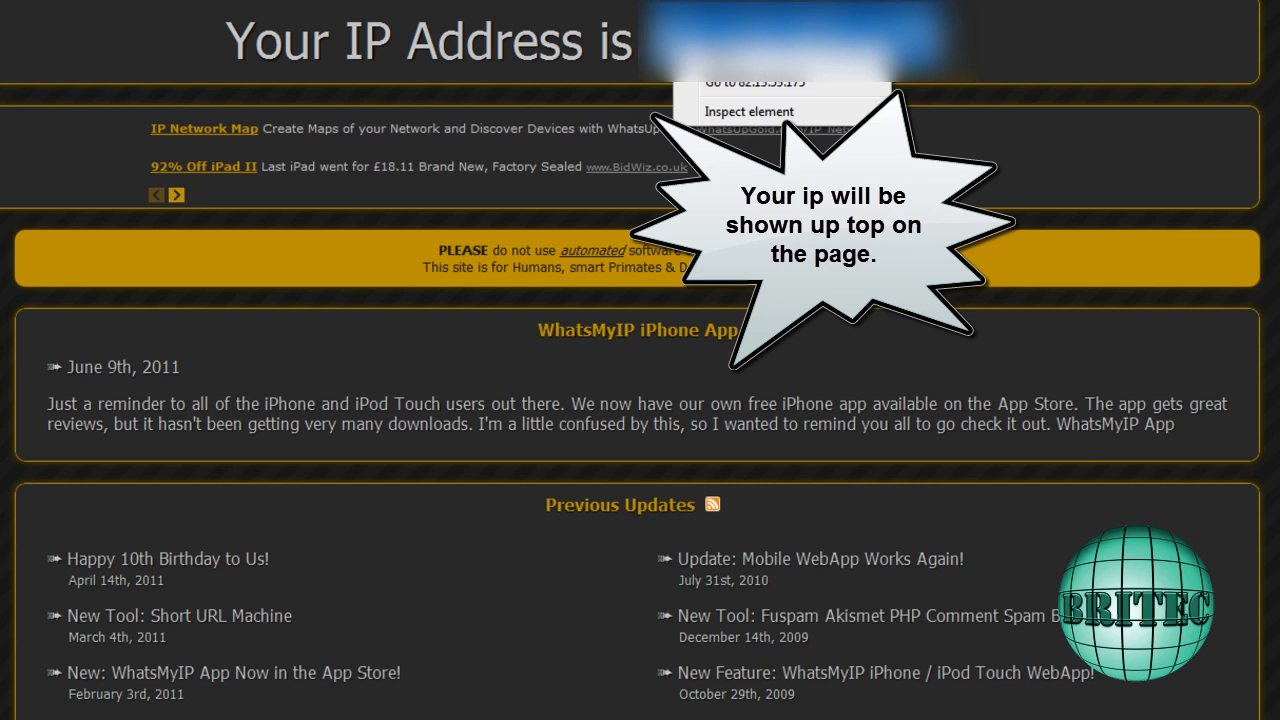
{"action": "key", "text": "Escape"}
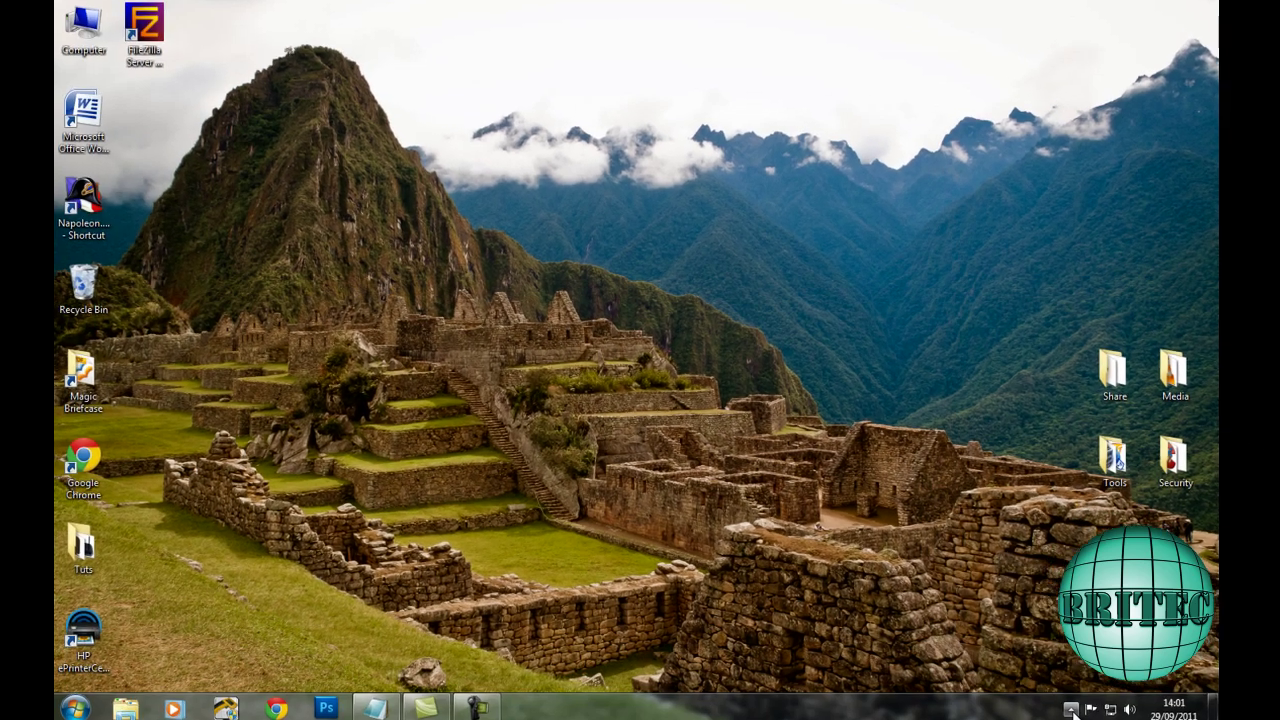
Launch the FileZilla client from the Start menu and open the Site Manager
{"action": "left_click", "coordinate": [1071, 709]}
{"action": "left_click", "coordinate": [746, 558]}
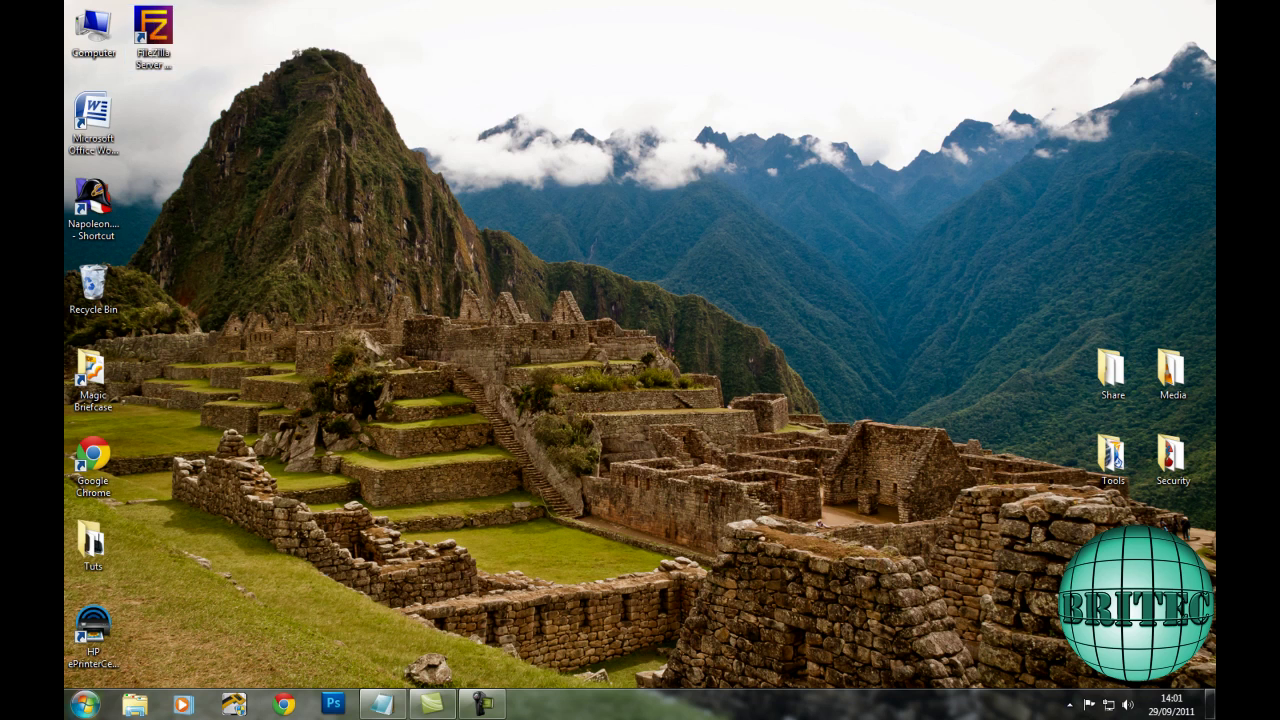
{"action": "left_click", "coordinate": [84, 704]}
{"action": "left_click", "coordinate": [143, 488]}
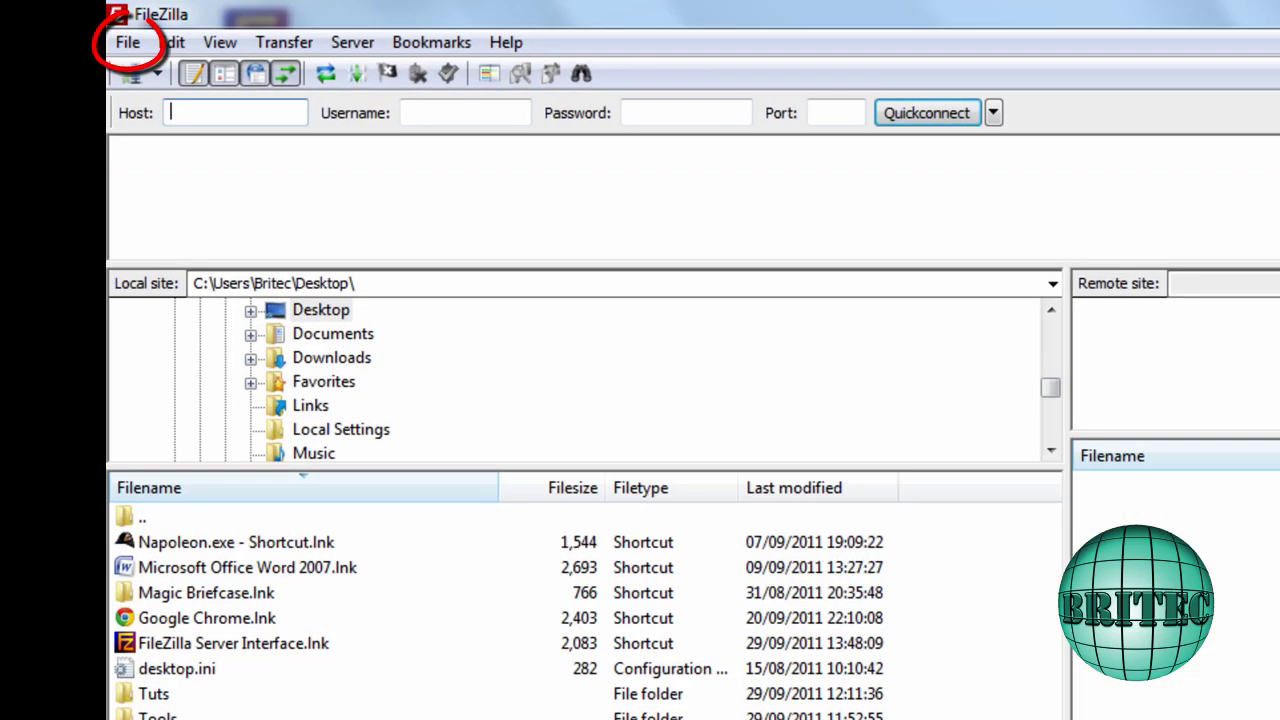
{"action": "left_click", "coordinate": [126, 44]}
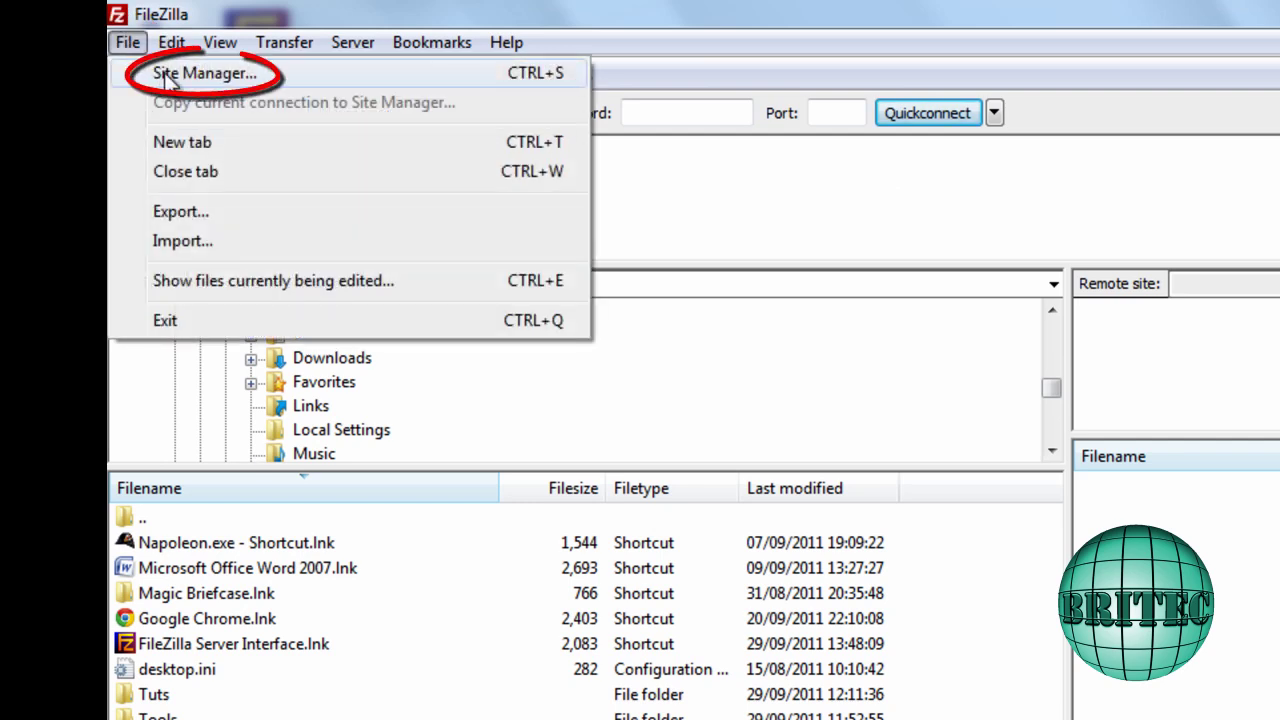
{"action": "left_click", "coordinate": [205, 73]}
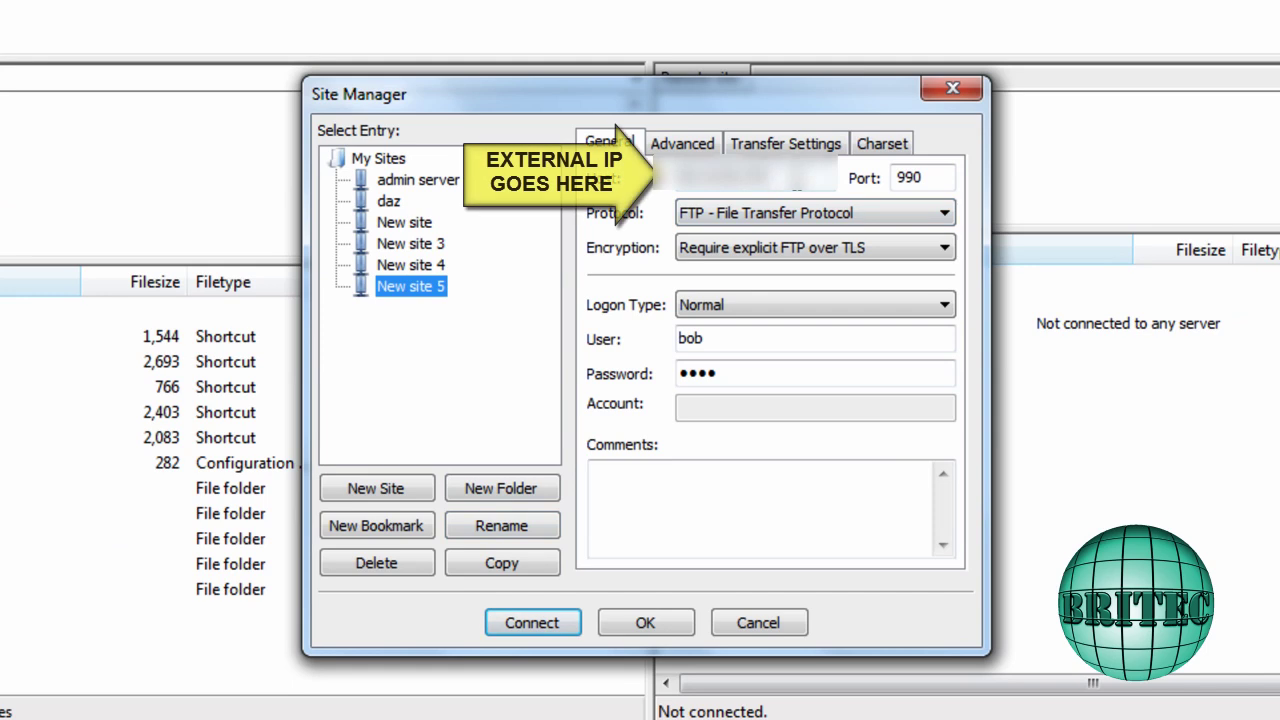
Clear New site 5's port, keep Require explicit FTP over TLS, and enter the account's username and password
{"action": "double_click", "coordinate": [930, 178]}
{"action": "key", "text": "BackSpace"}
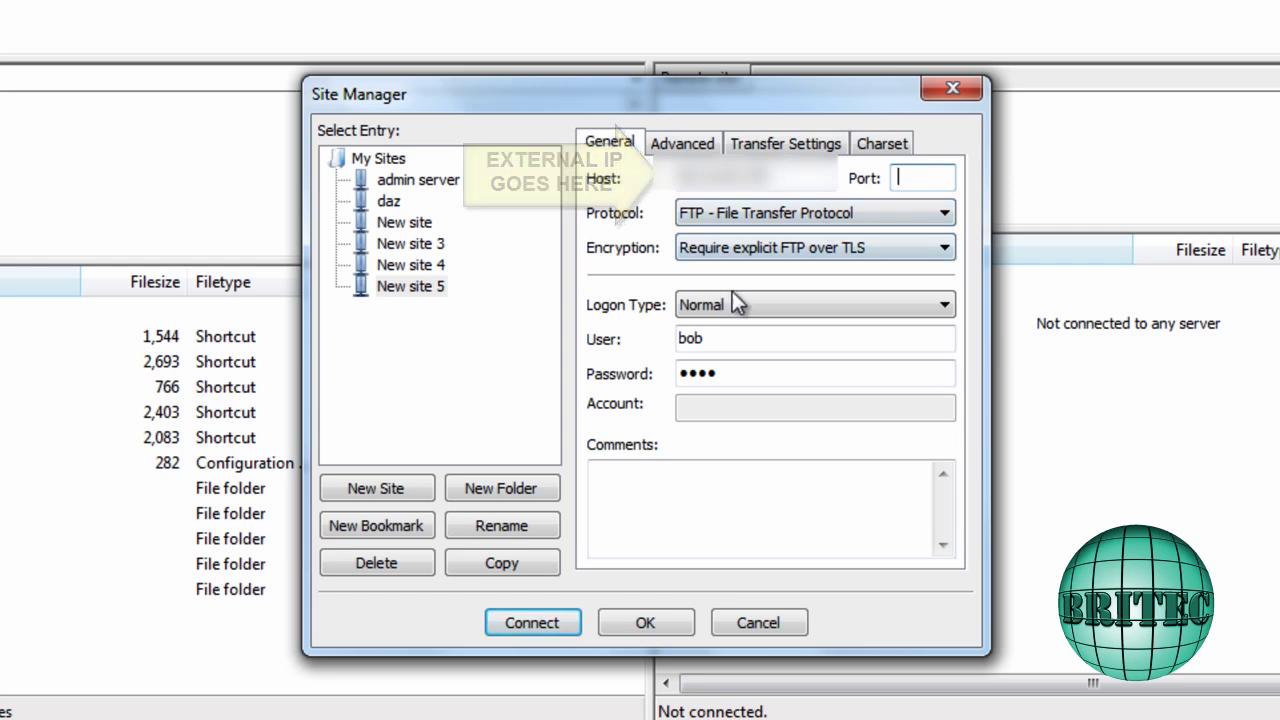
{"action": "left_click", "coordinate": [766, 250]}
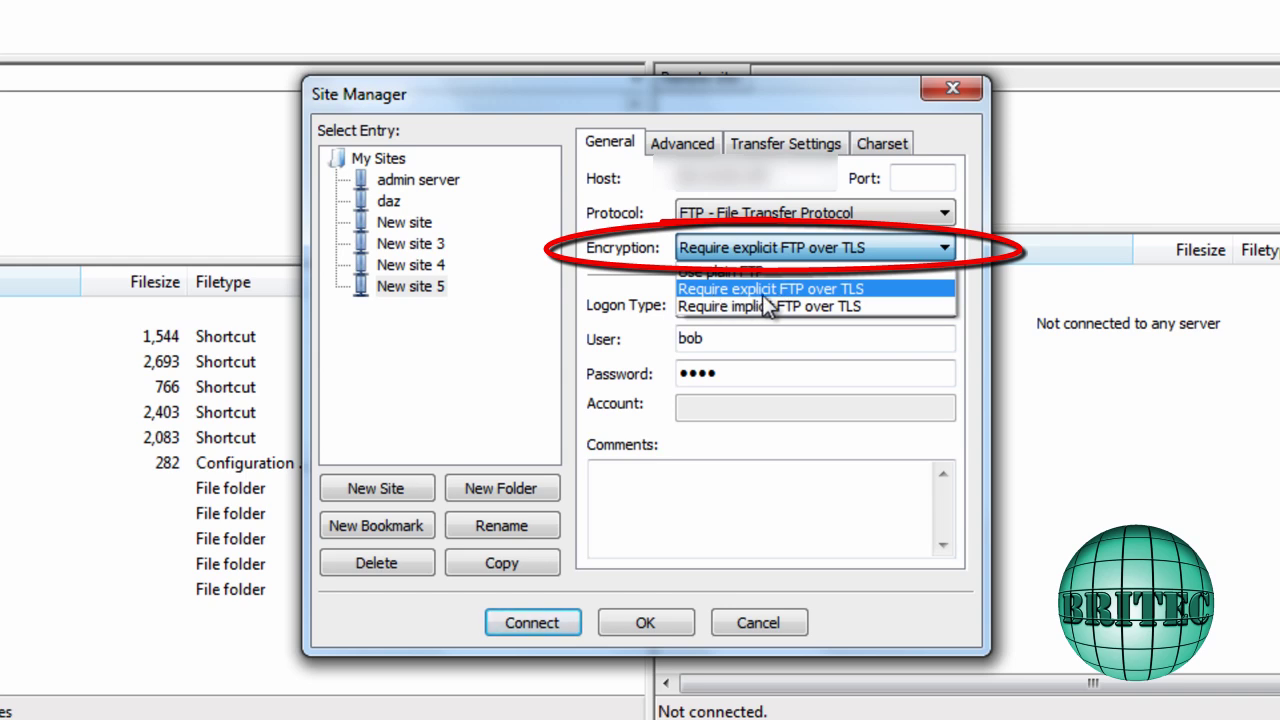
{"action": "left_click", "coordinate": [765, 292]}
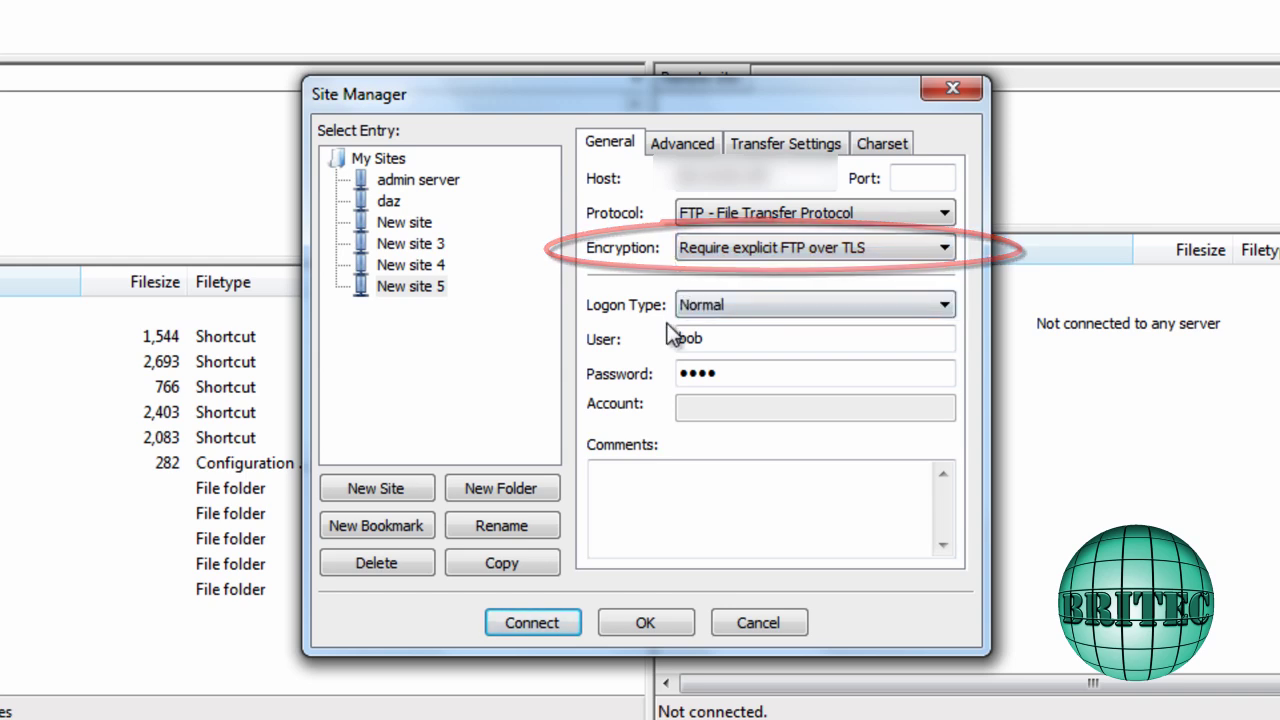
{"action": "left_click_drag", "start_coordinate": [720, 340], "coordinate": [557, 330]}
{"action": "type", "text": "t"}
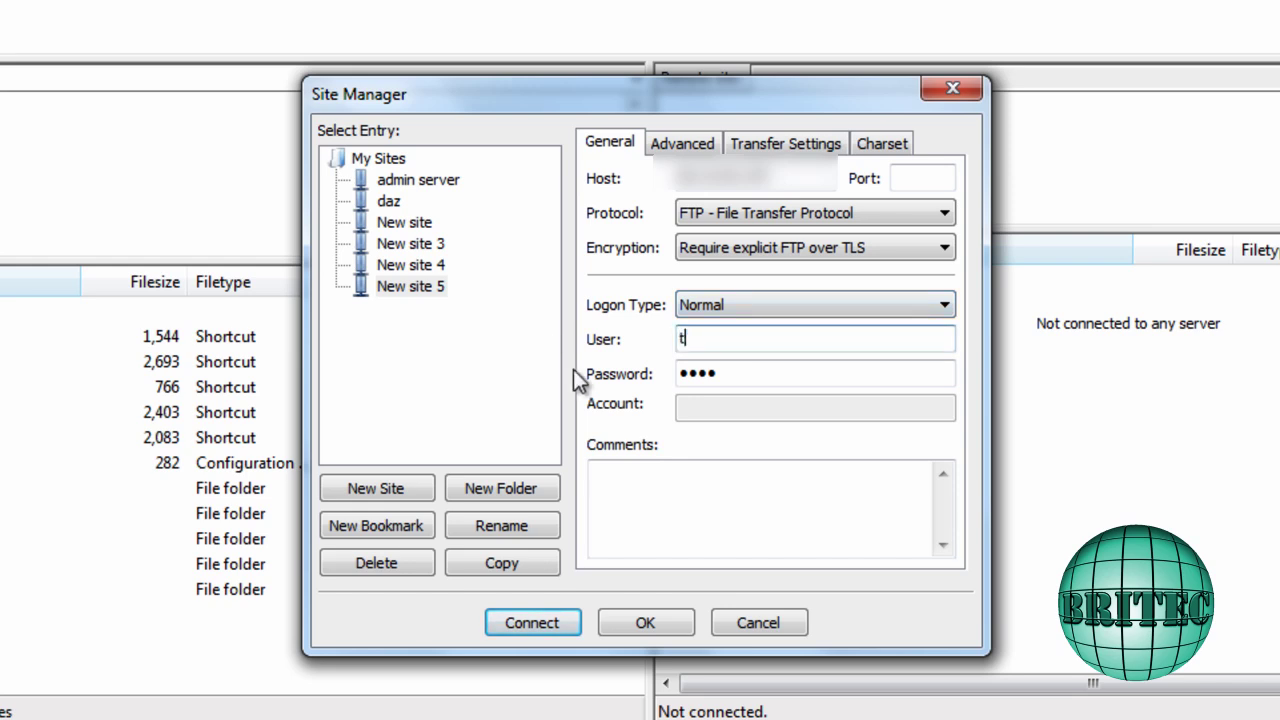
{"action": "type", "text": "im"}
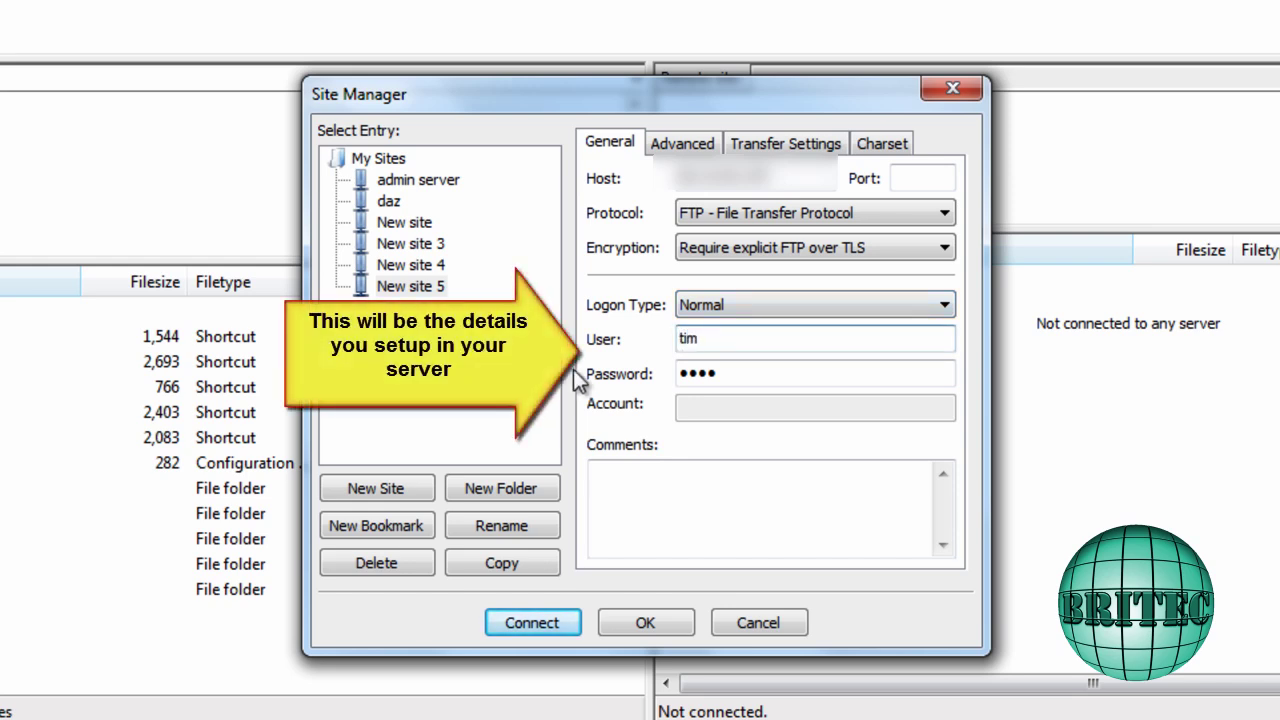
{"action": "key", "text": "Tab"}
{"action": "type", "text": "abcd"}
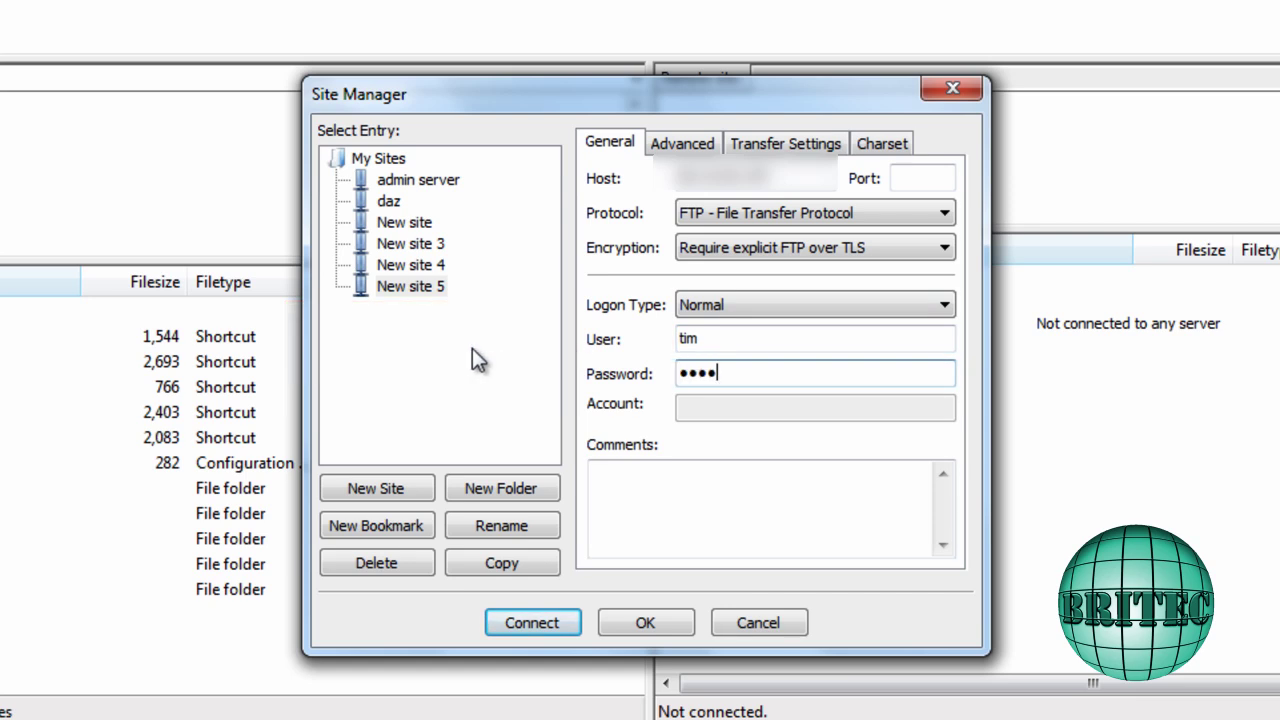
Set the site's transfer mode to Passive and save the site settings
{"action": "left_click", "coordinate": [700, 146]}
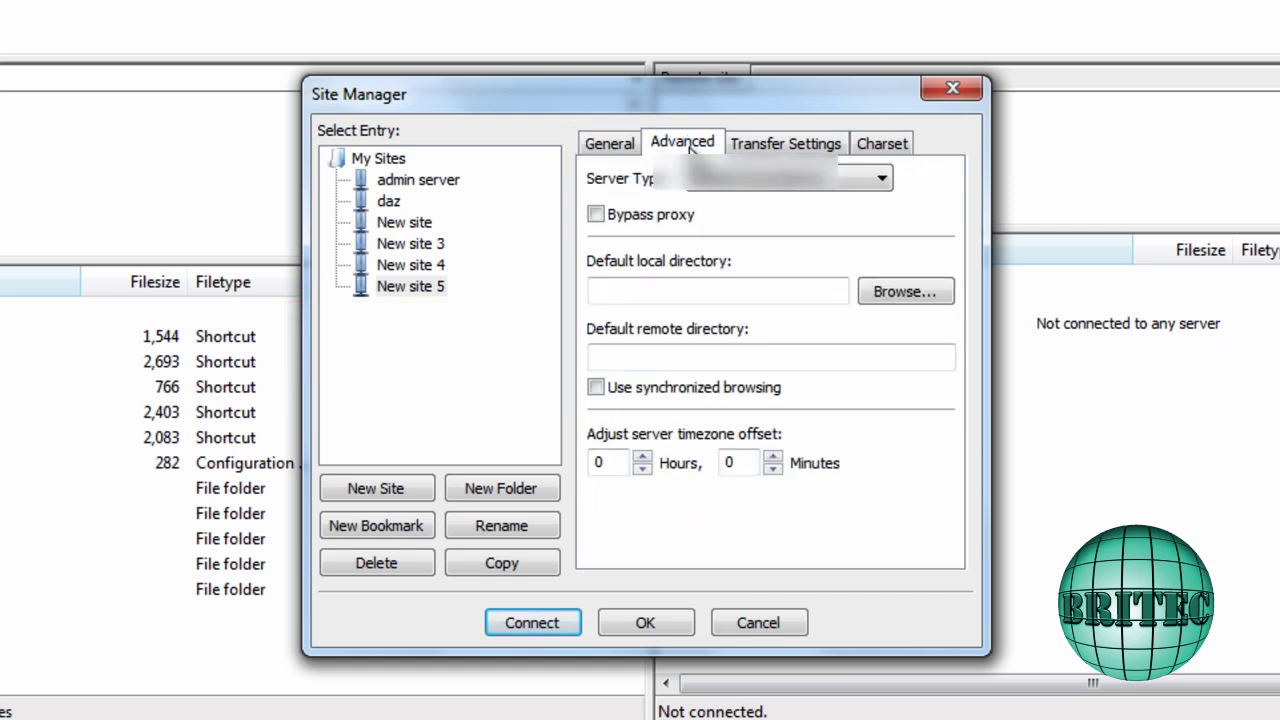
{"action": "left_click", "coordinate": [785, 150]}
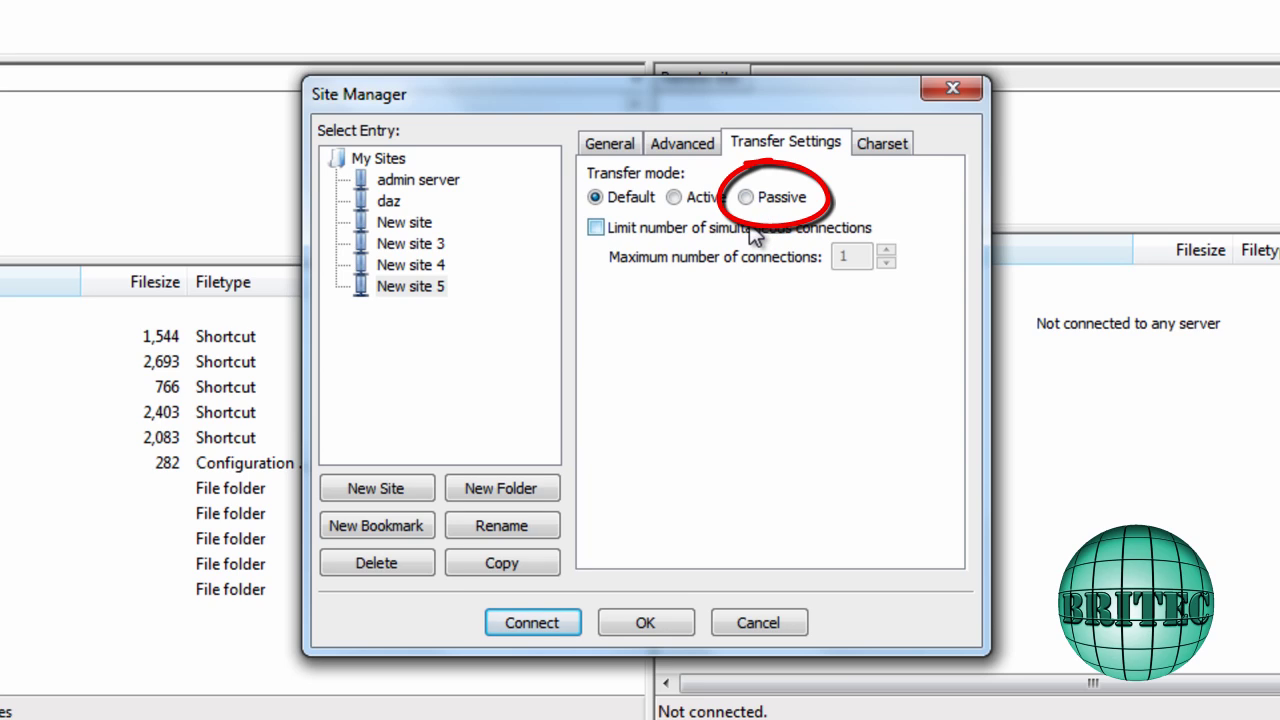
{"action": "left_click", "coordinate": [746, 198]}
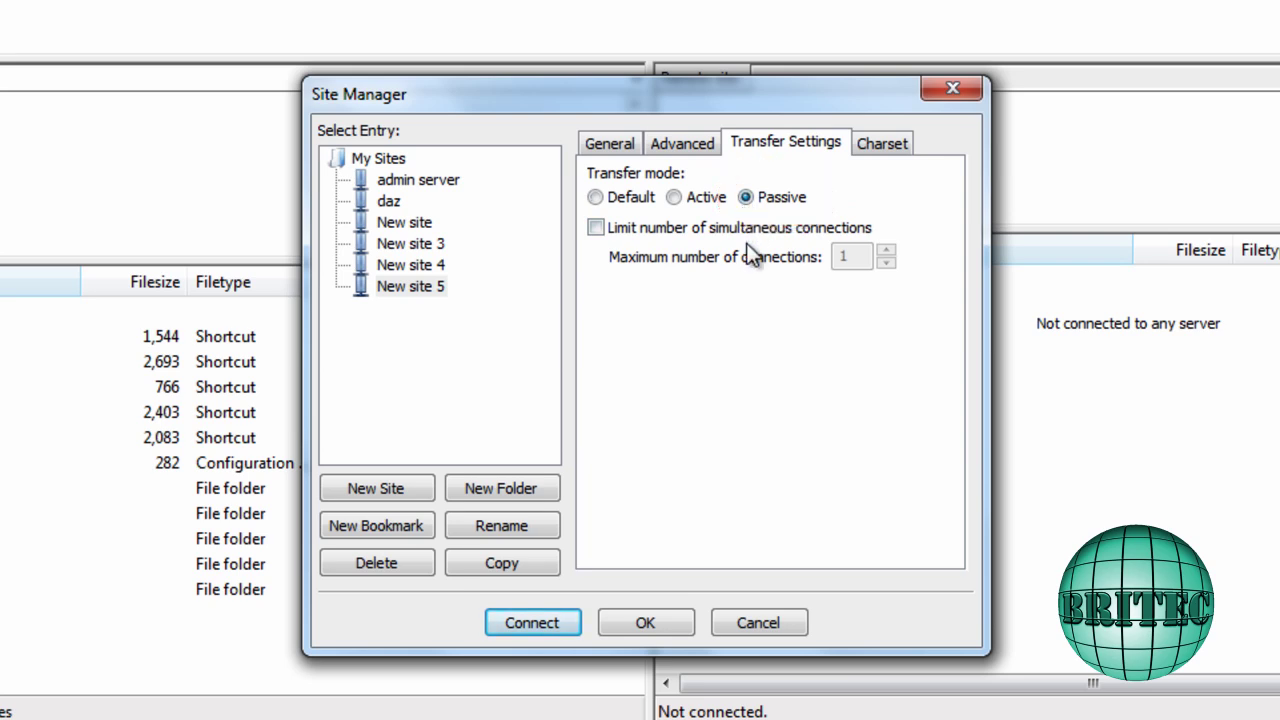
{"action": "left_click", "coordinate": [645, 624]}
{"action": "key", "text": "alt+f"}
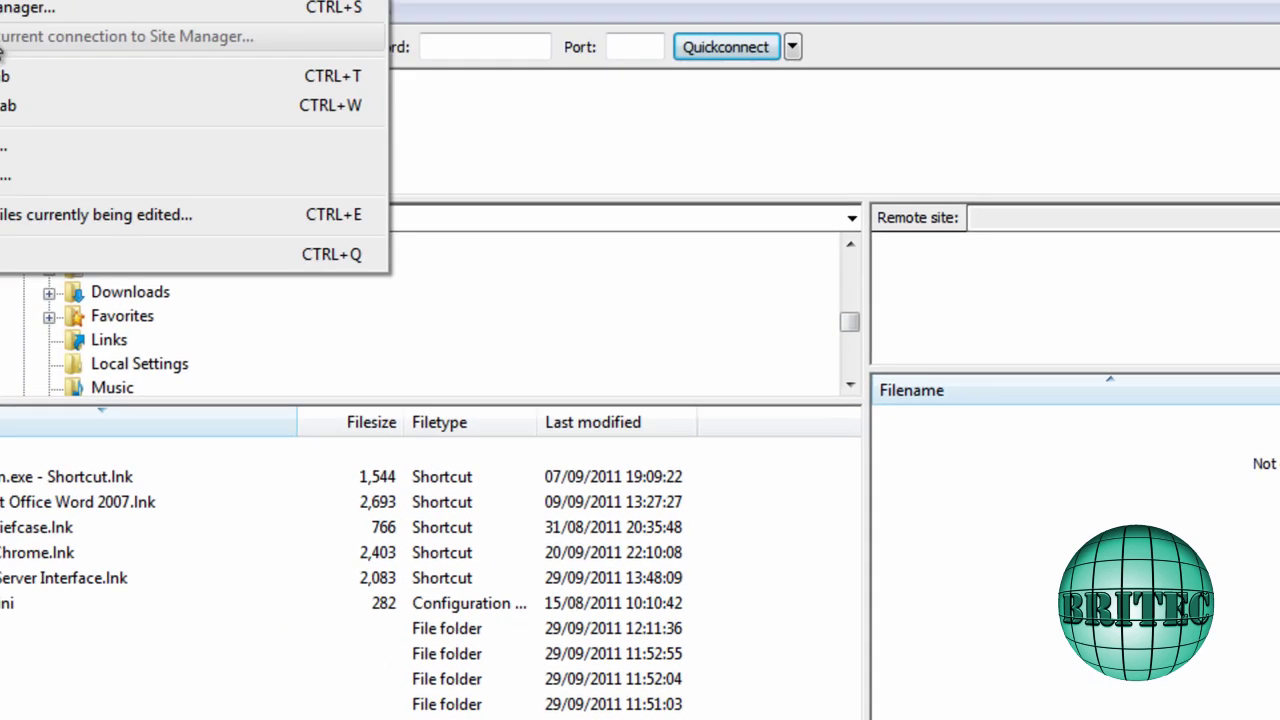
Reopen the Site Manager and connect to New site 5, raising the unknown-certificate prompt
{"action": "key", "text": "Return"}
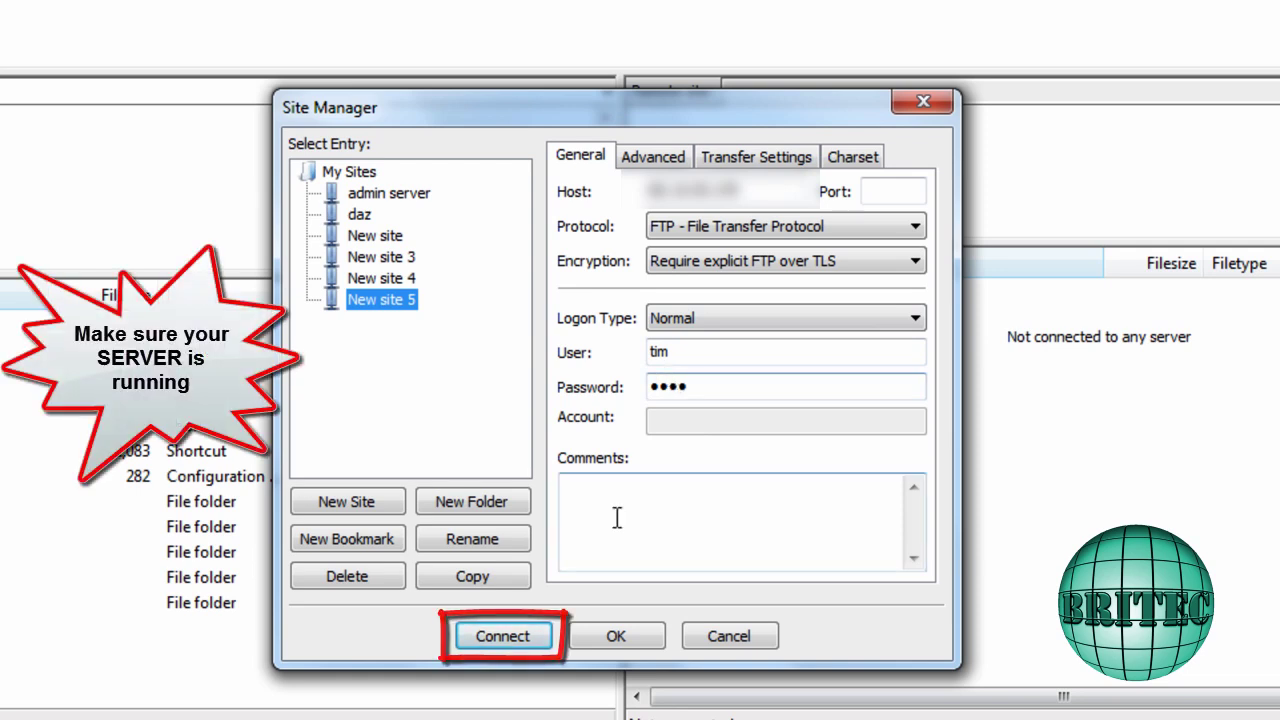
{"action": "left_click", "coordinate": [528, 642]}
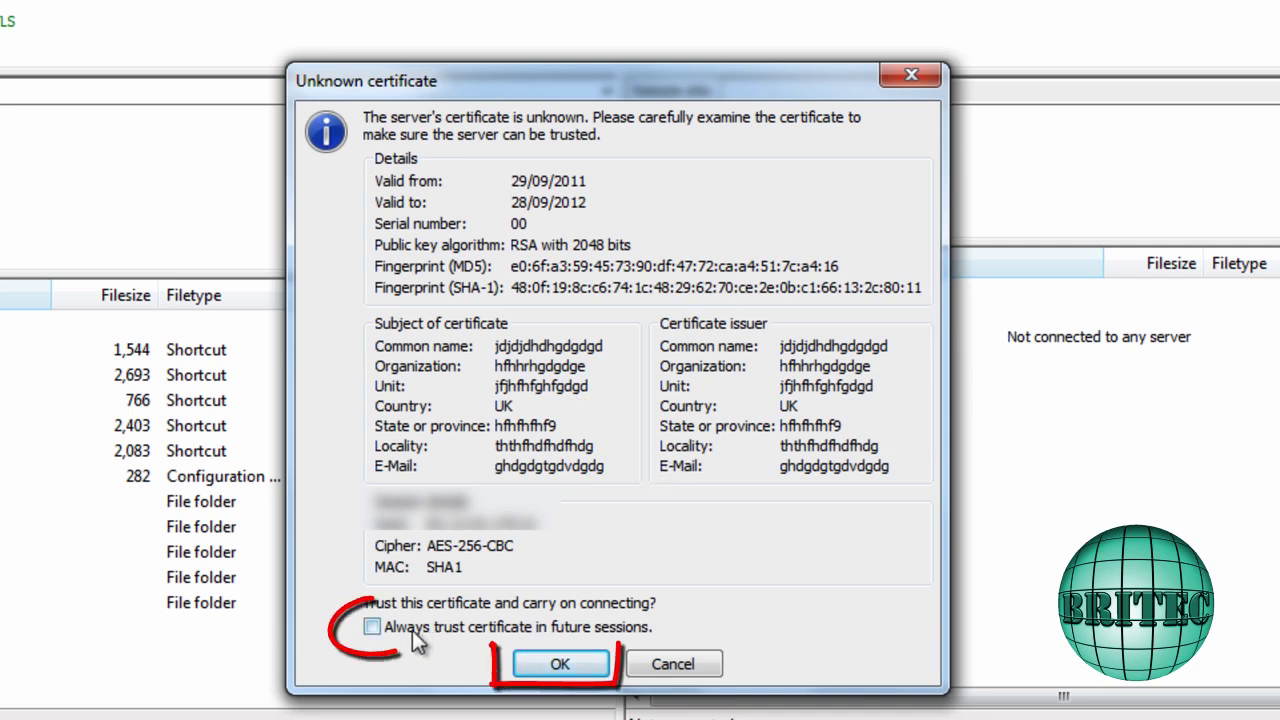
Trust the self-signed certificate for this session only and browse the remote root folder listing
{"action": "left_click", "coordinate": [372, 627]}
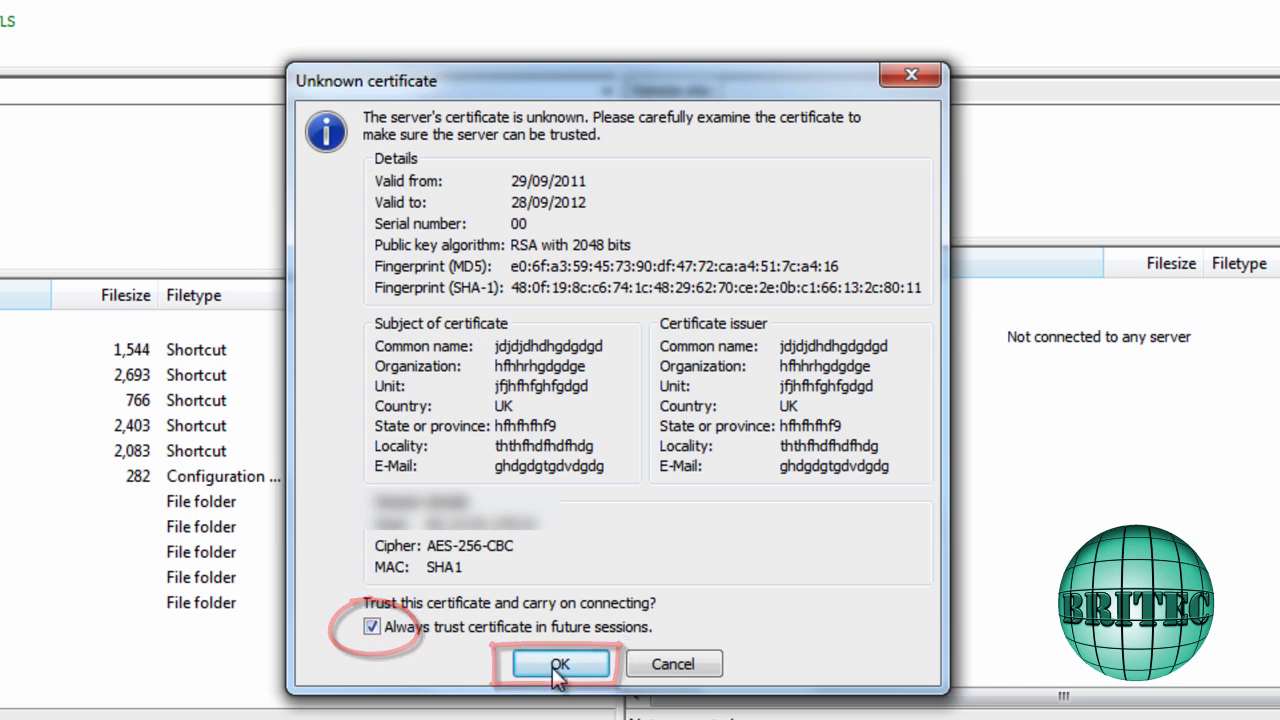
{"action": "left_click", "coordinate": [373, 627]}
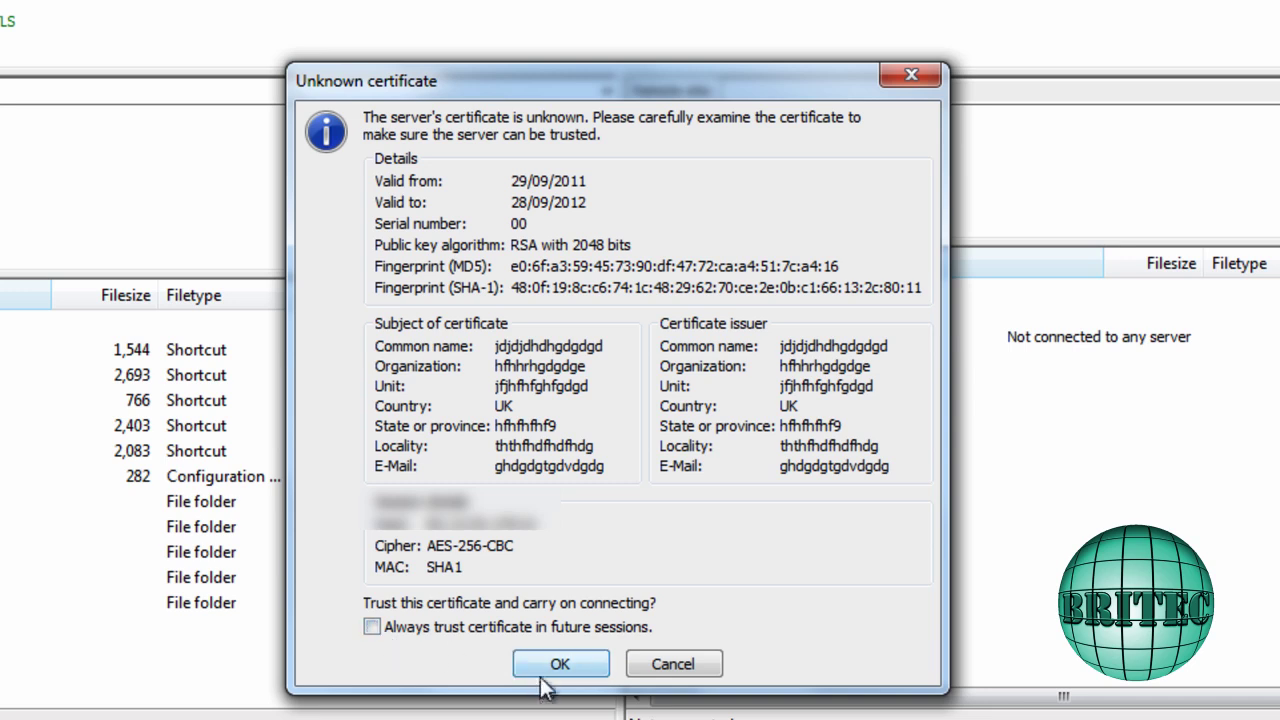
{"action": "left_click", "coordinate": [558, 666]}
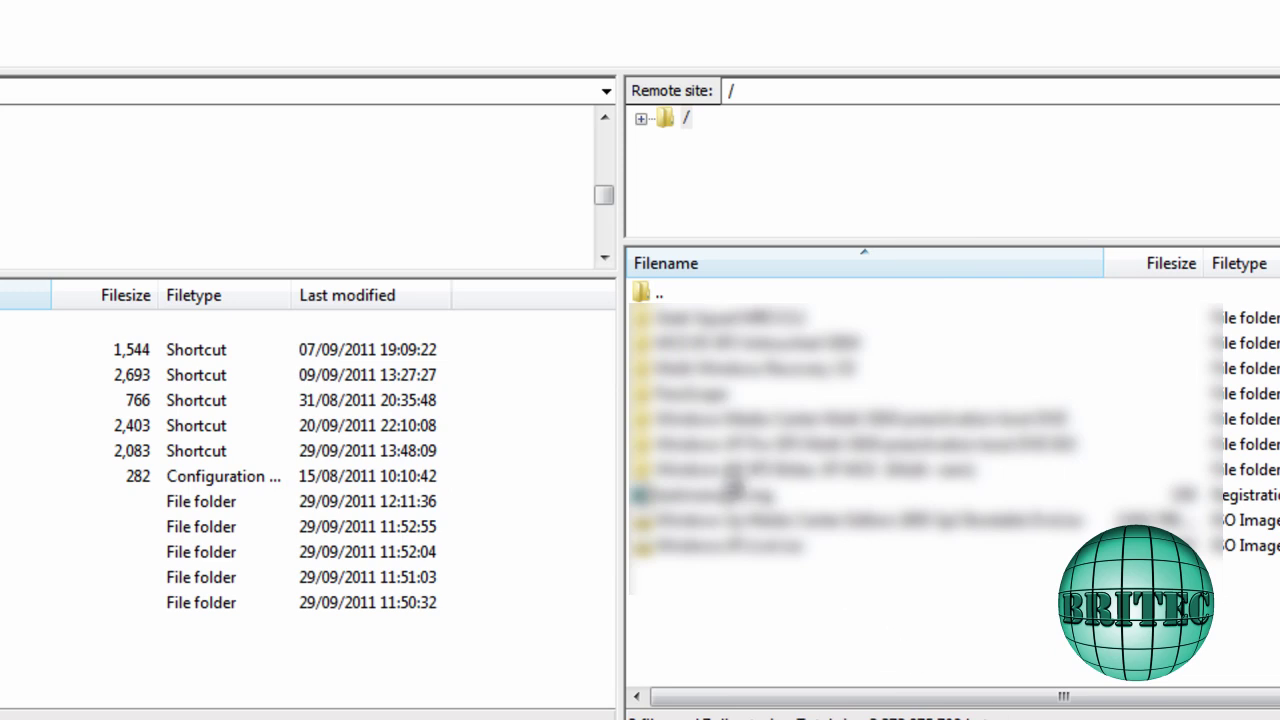
{"action": "left_click", "coordinate": [680, 368]}
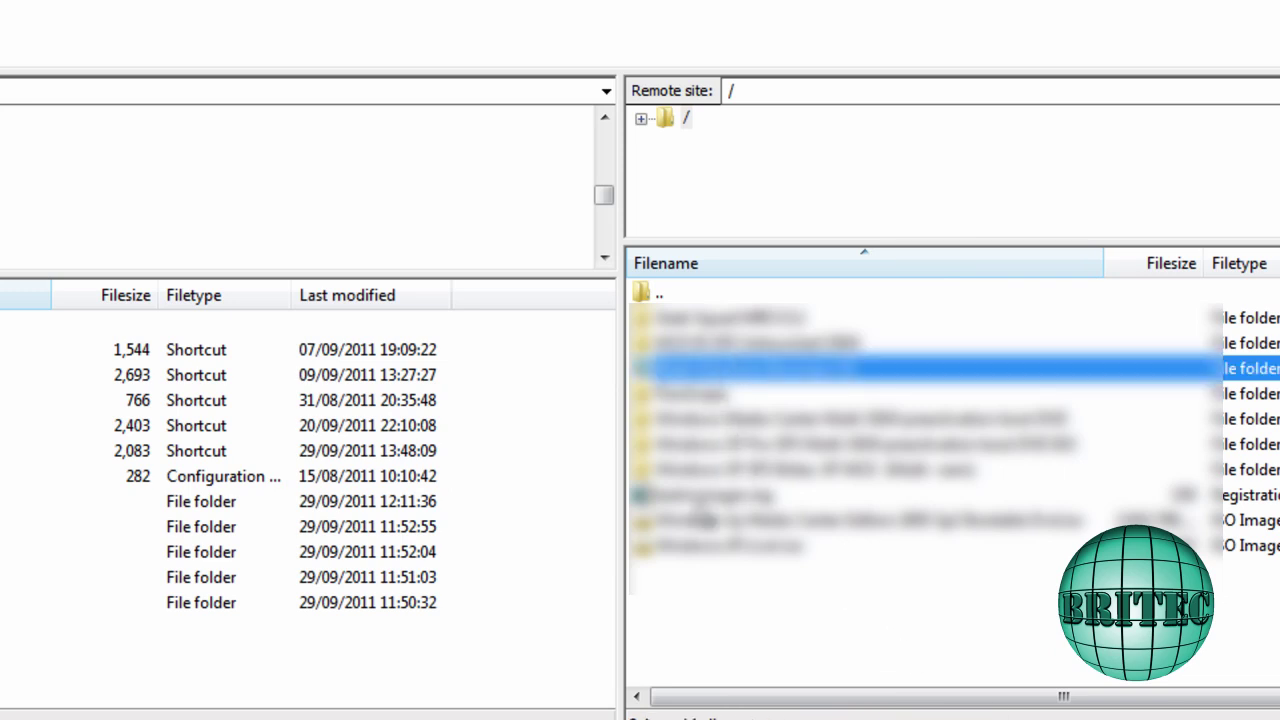
{"action": "left_click", "coordinate": [698, 496]}
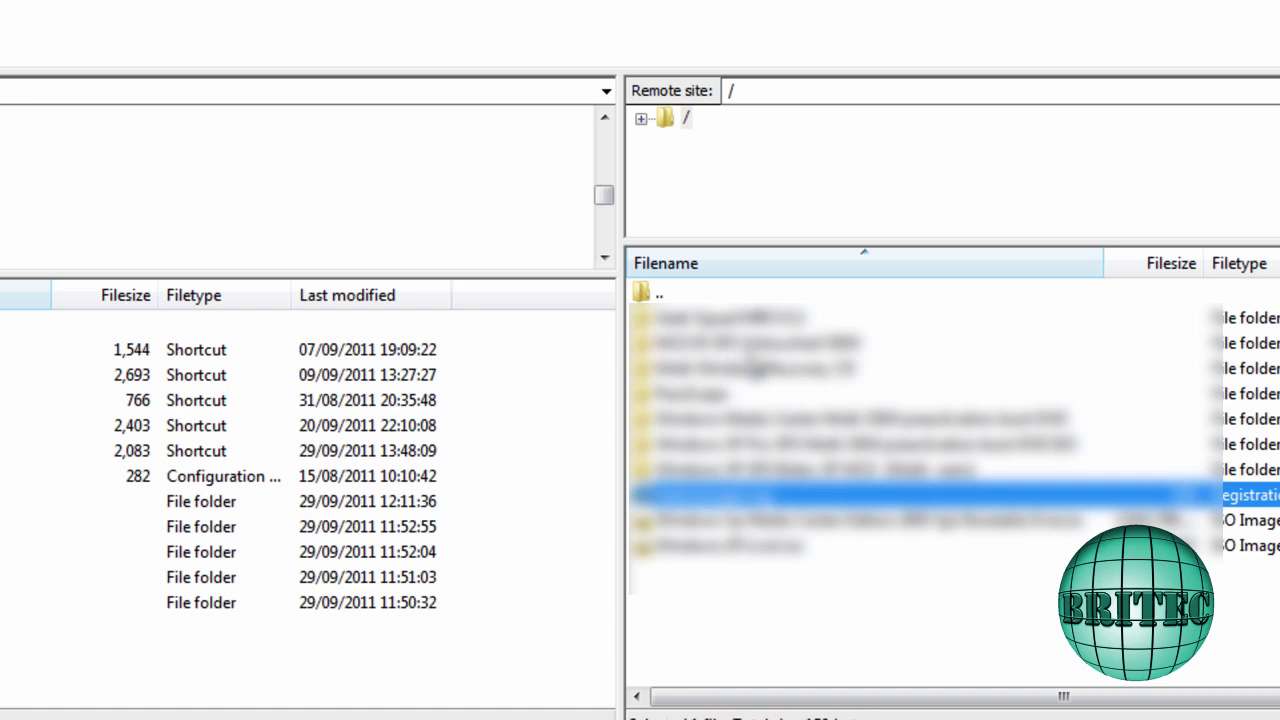